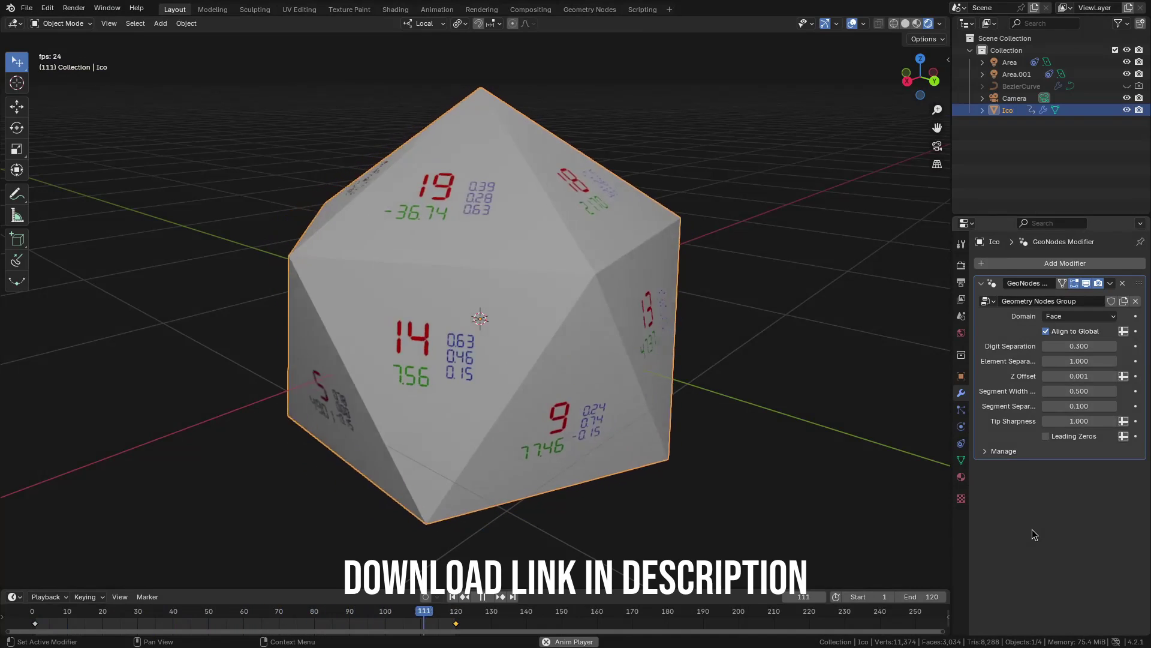
Step: Stop the animation playback and switch to the Geometry Nodes workspace to show the Ico object's node tree
{"action": "key", "text": "space"}
{"action": "left_click", "coordinate": [1057, 318]}
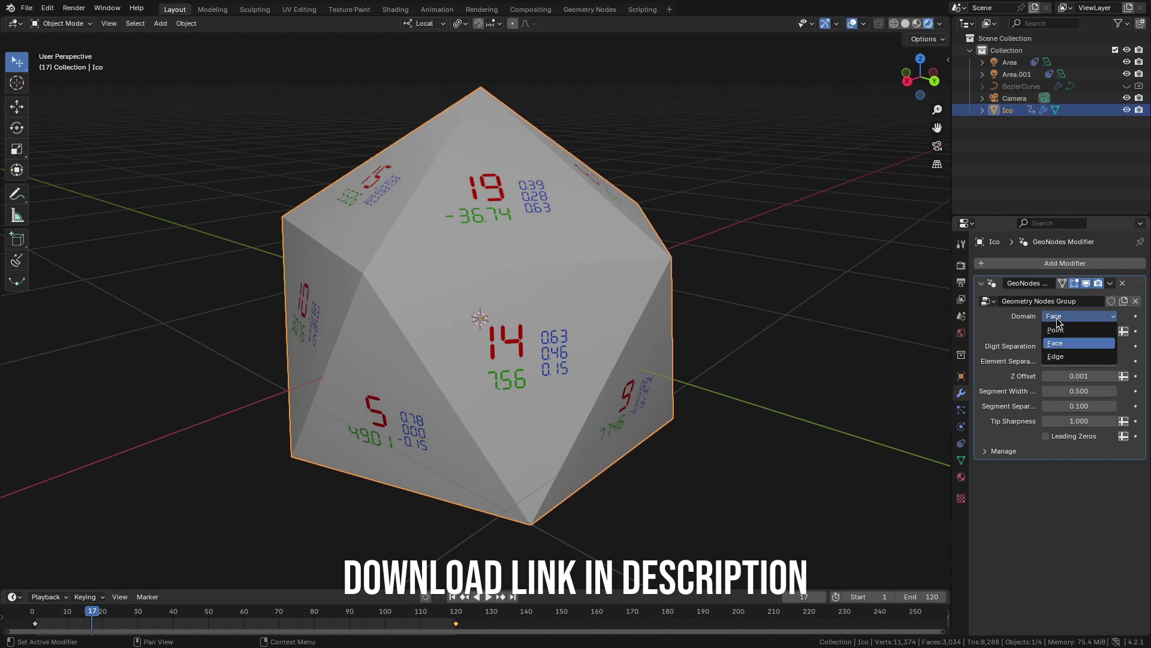
{"action": "left_click", "coordinate": [854, 369]}
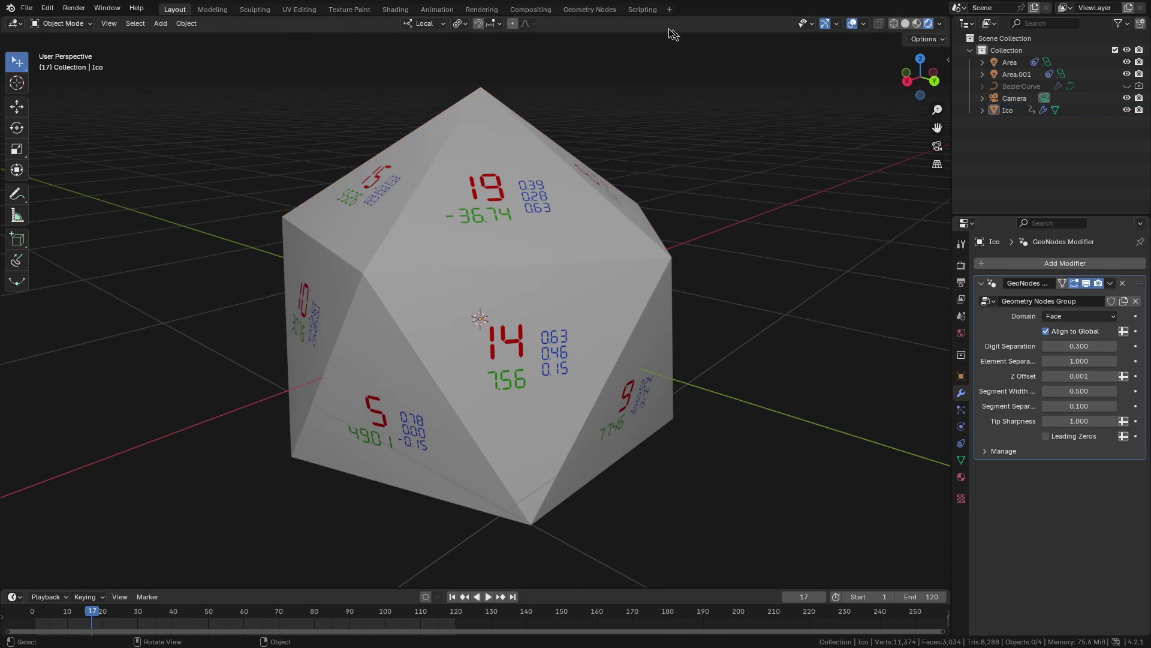
{"action": "left_click", "coordinate": [610, 9]}
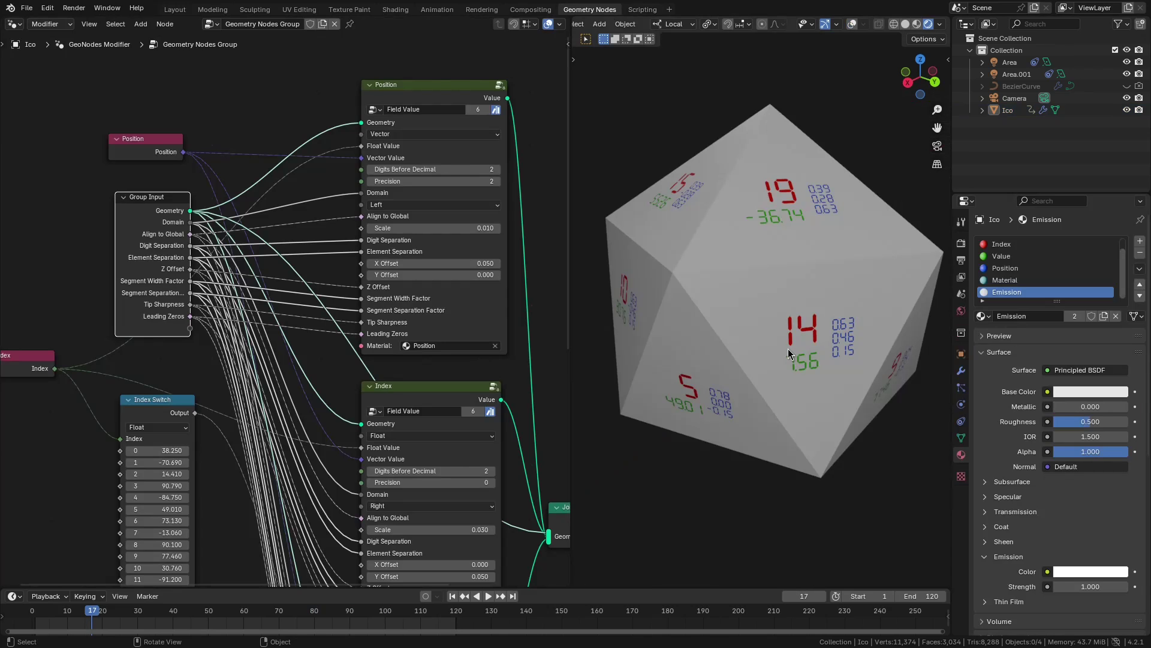
Step: Mute and unmute the Position, Index and Value nodes one by one to see which numbers each one generates
{"action": "left_click", "coordinate": [438, 103]}
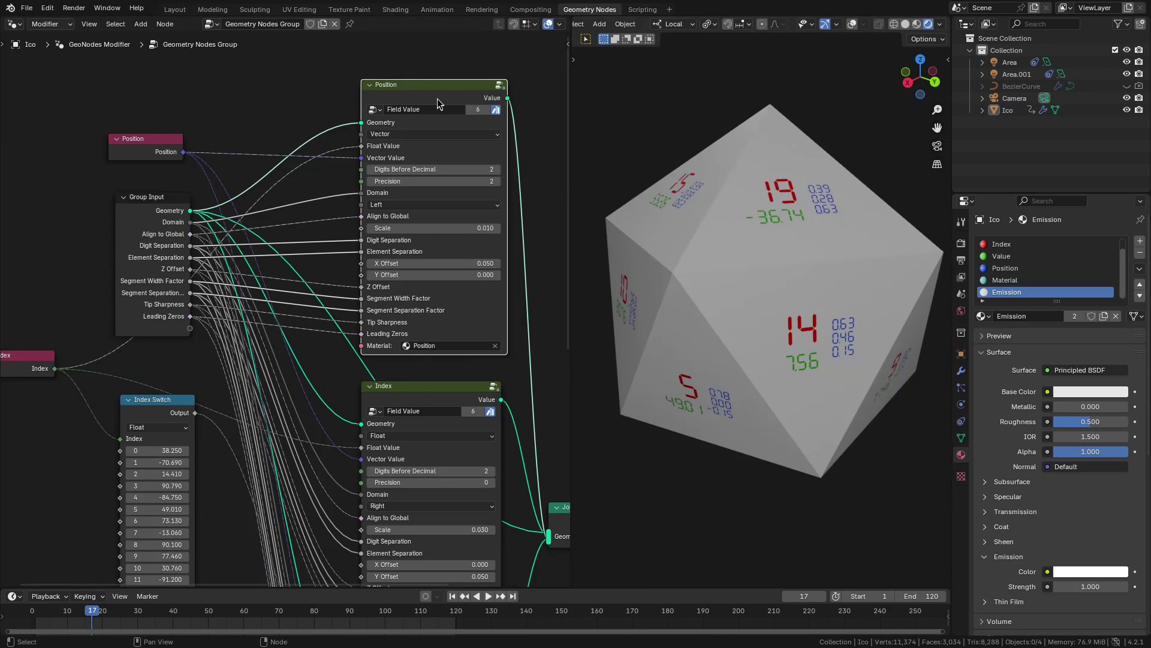
{"action": "left_click", "coordinate": [418, 388]}
{"action": "key", "text": "m"}
{"action": "key", "text": "m"}
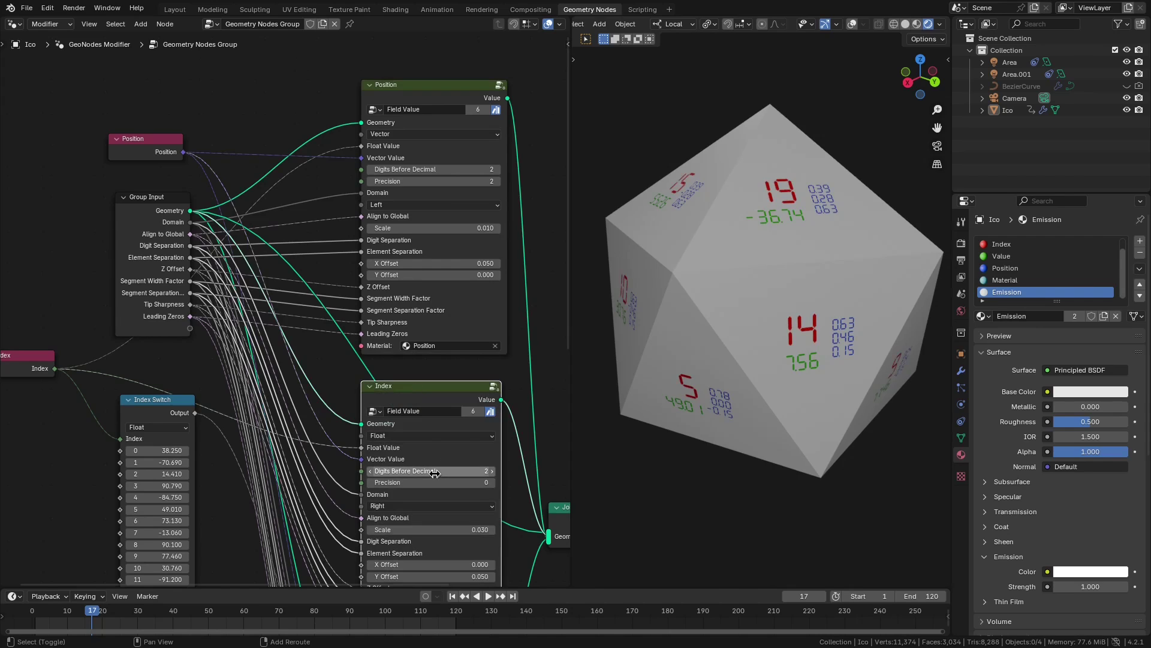
{"action": "scroll", "coordinate": [436, 444], "scroll_direction": "down", "scroll_amount": 5, "text": "shift"}
{"action": "key", "text": "m"}
{"action": "key", "text": "m"}
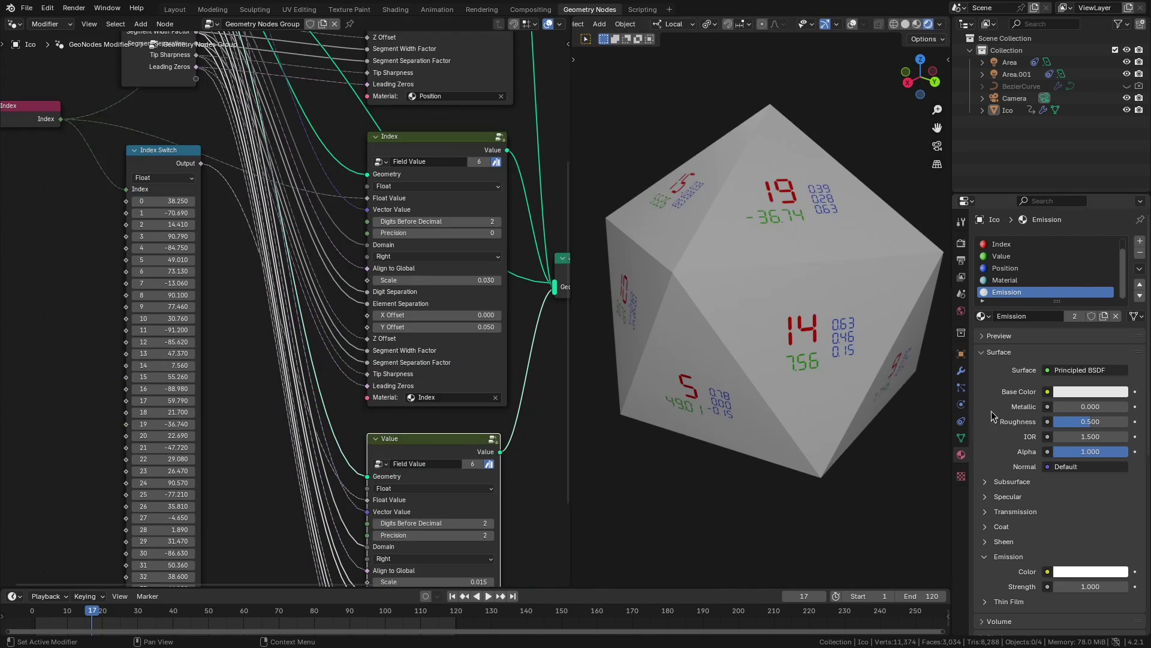
Step: Set the Domain of the Ico object's geometry nodes modifier to Point and view the numbers at the vertices
{"action": "left_click", "coordinate": [961, 371]}
{"action": "left_click", "coordinate": [1061, 294]}
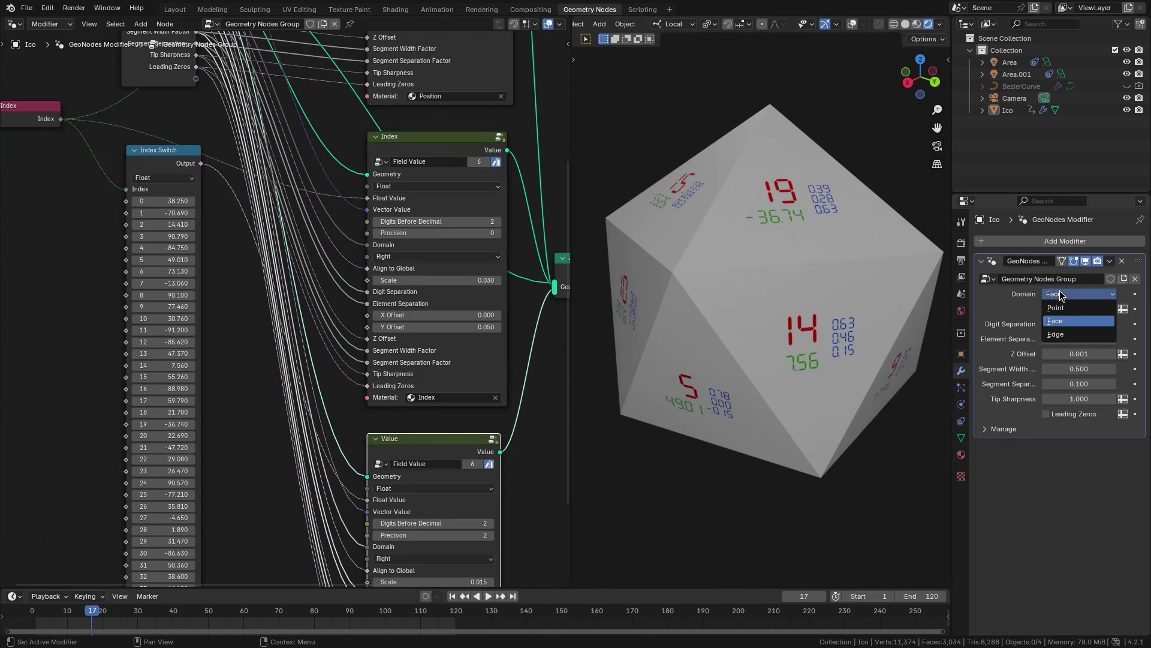
{"action": "left_click", "coordinate": [1056, 308]}
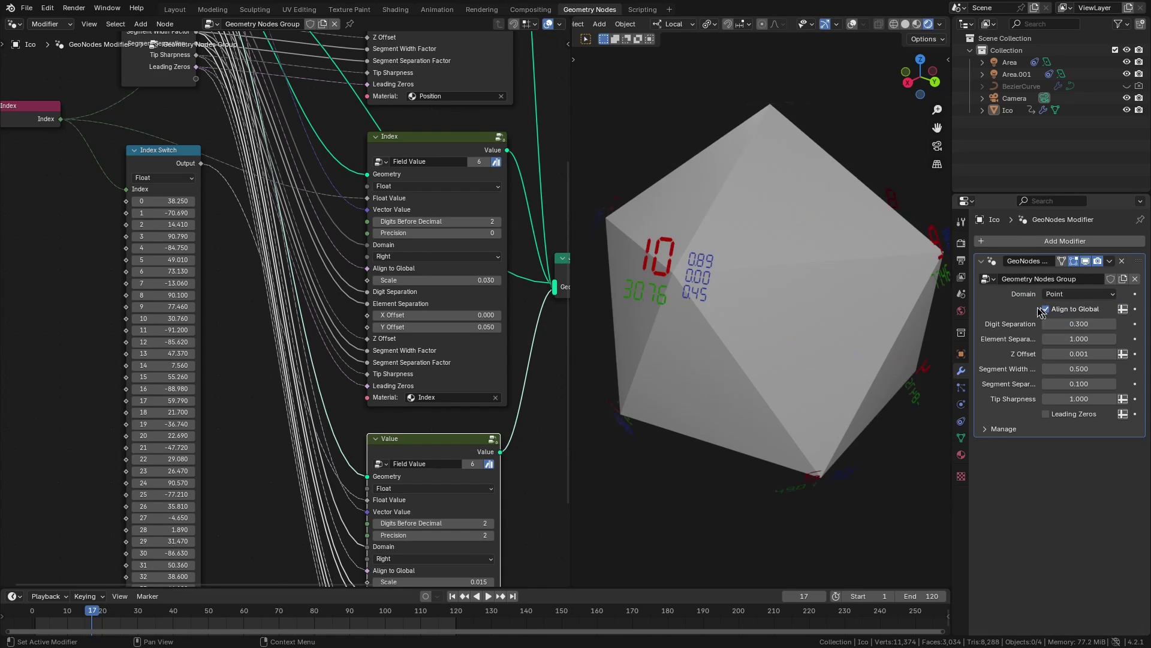
{"action": "middle_click_drag", "start_coordinate": [744, 378], "coordinate": [702, 363]}
Step: Set the modifier's Domain to Edge and inspect the numbers on the icosahedron's edges up to edge 20
{"action": "left_click", "coordinate": [1061, 296]}
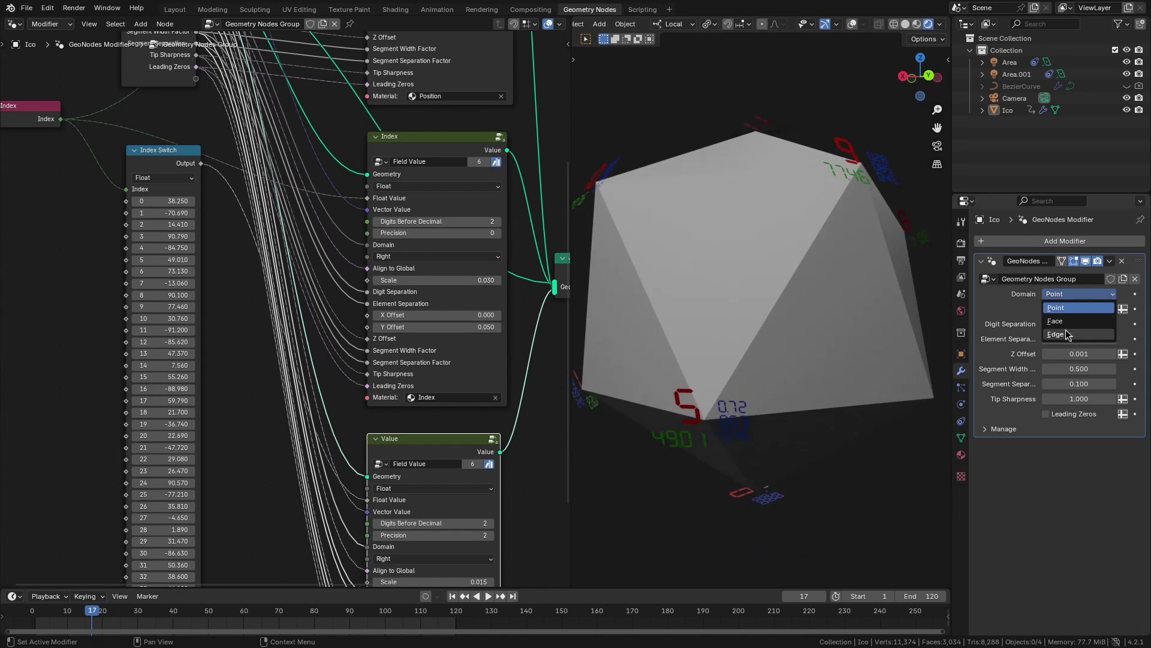
{"action": "left_click", "coordinate": [1067, 334]}
{"action": "middle_click_drag", "start_coordinate": [863, 390], "coordinate": [873, 340]}
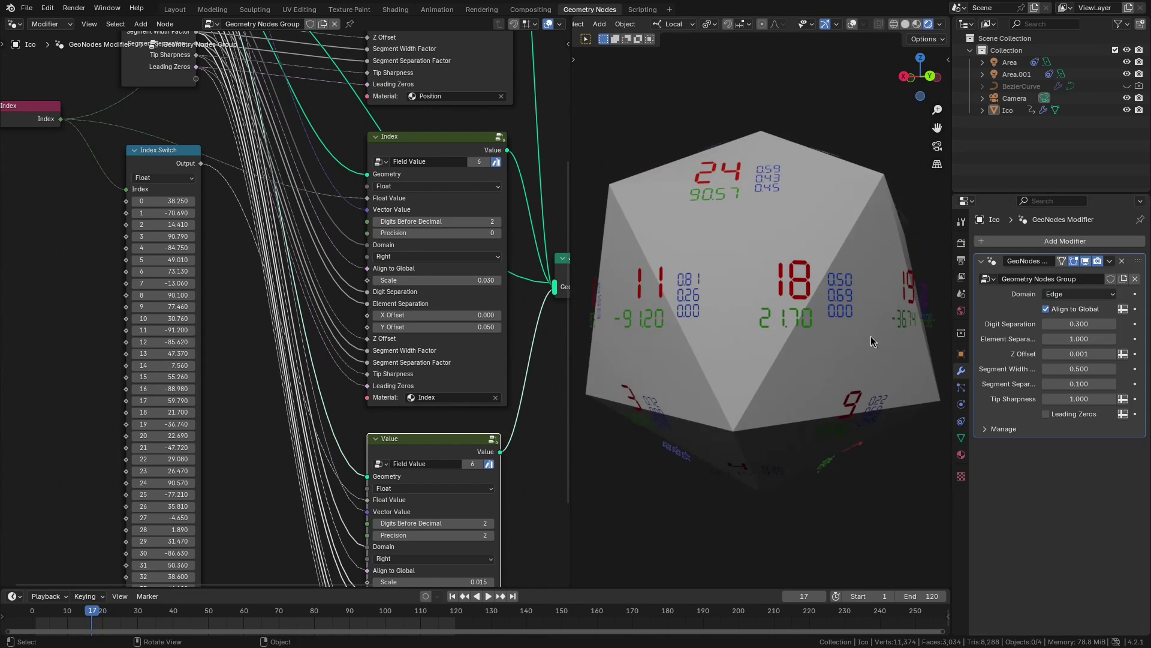
{"action": "middle_click_drag", "start_coordinate": [769, 281], "coordinate": [812, 336]}
{"action": "scroll", "coordinate": [746, 353], "scroll_direction": "up", "scroll_amount": 6}
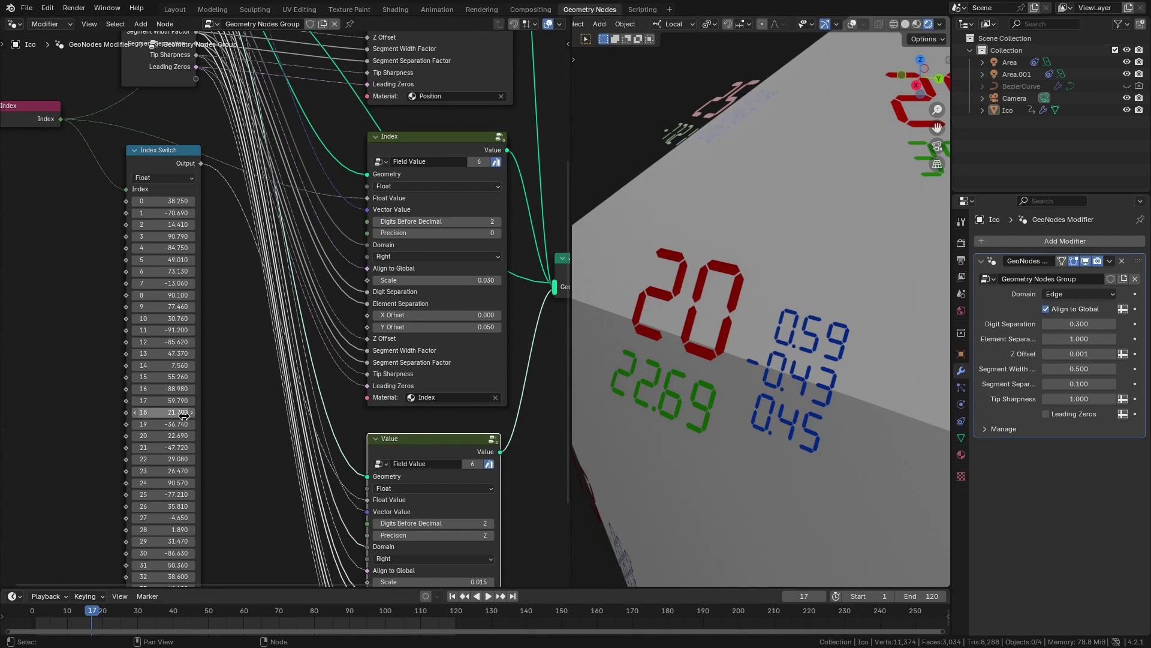
Step: Set item 20 of the Index Switch node to 10.35
{"action": "scroll", "coordinate": [184, 415], "scroll_direction": "up", "scroll_amount": 3}
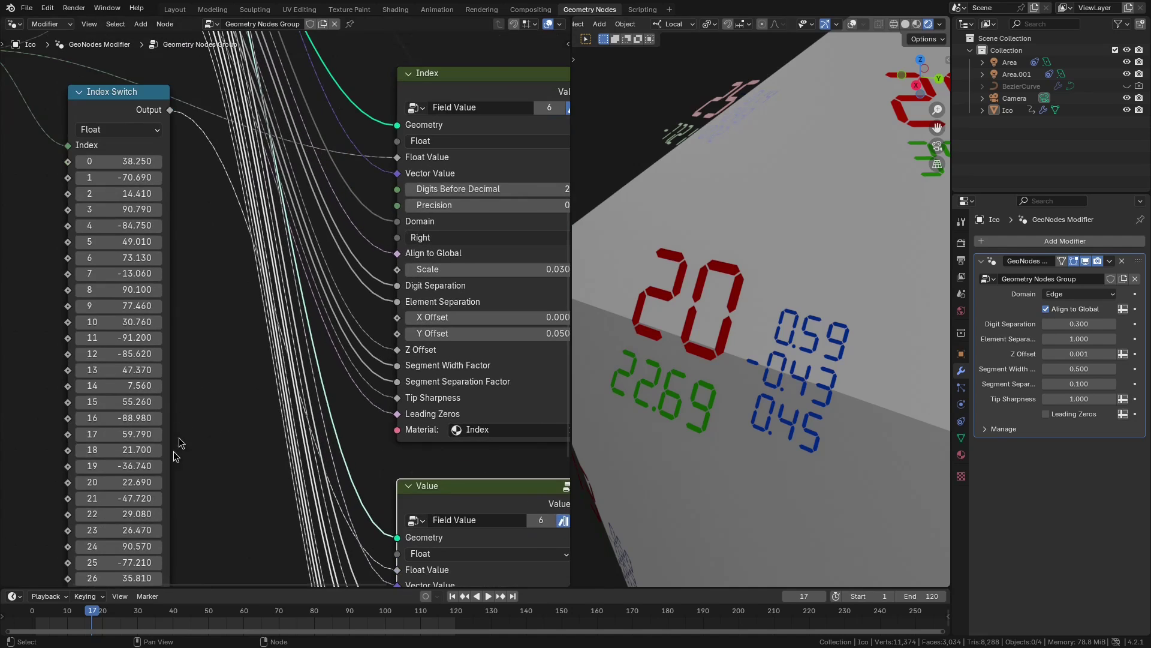
{"action": "left_click", "coordinate": [202, 449]}
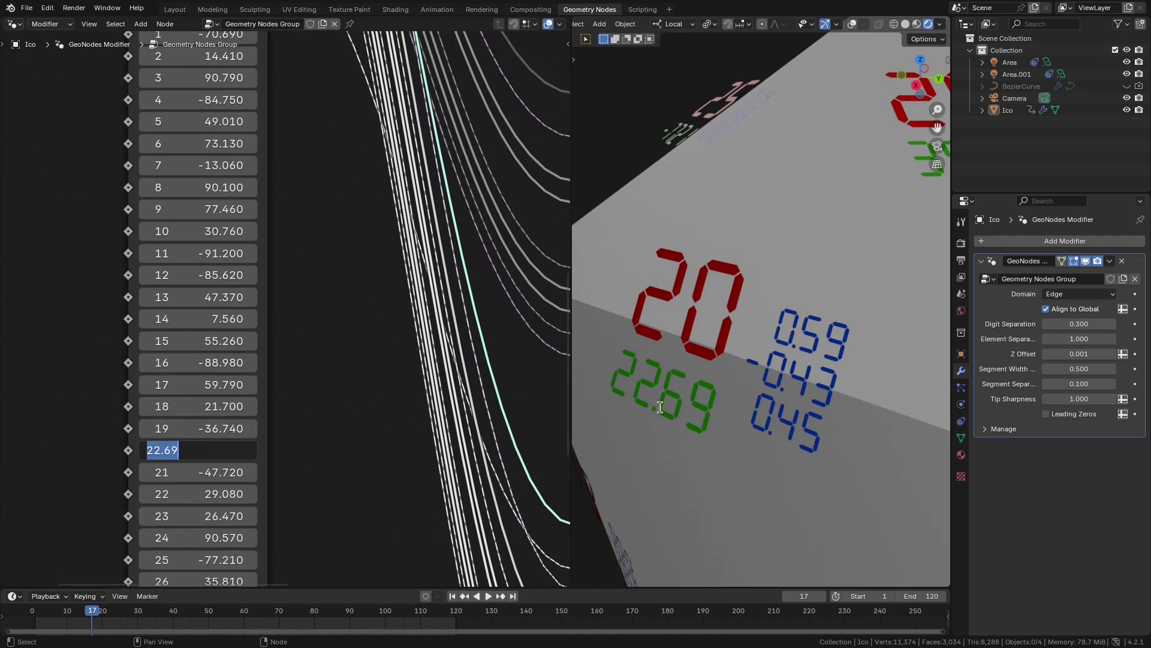
{"action": "type", "text": "10"}
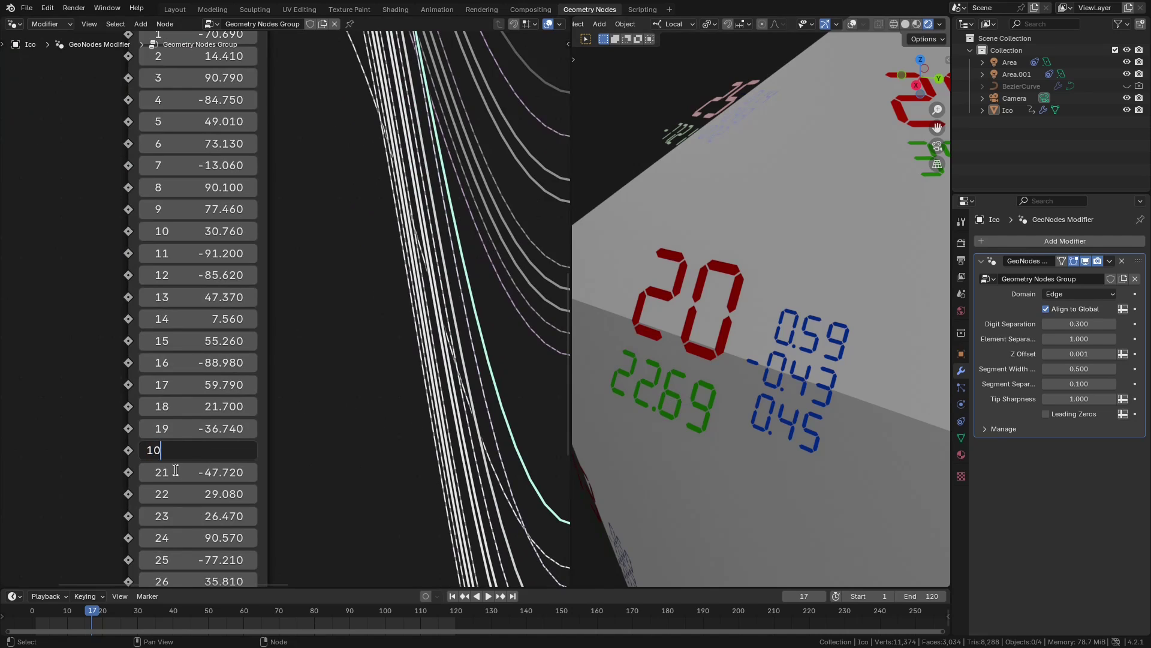
{"action": "type", "text": ".35"}
{"action": "key", "text": "Return"}
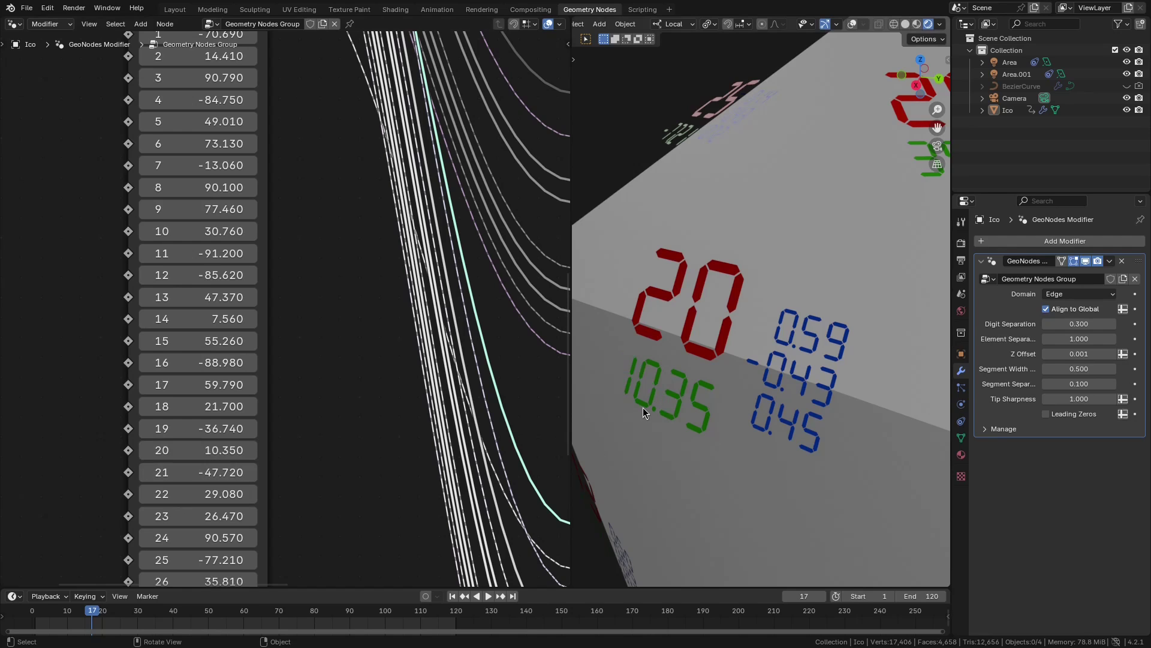
Step: Set the Ico modifier's Domain to Face
{"action": "key", "text": "KP_Decimal"}
{"action": "left_click", "coordinate": [1080, 294]}
{"action": "left_click", "coordinate": [1074, 322]}
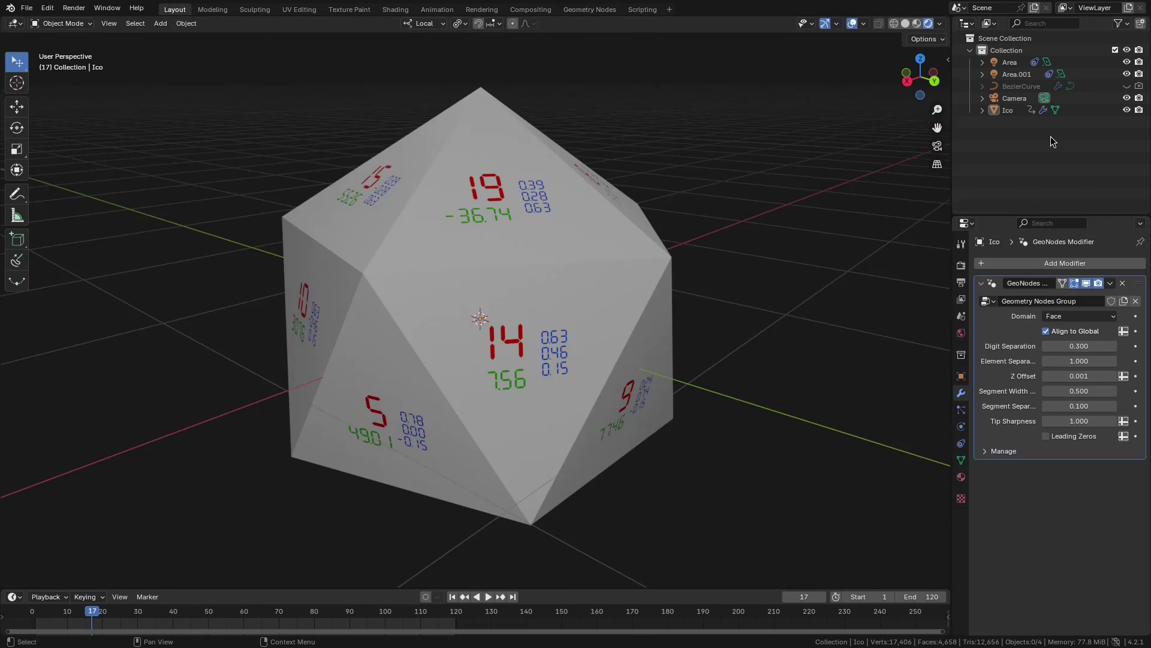
Step: Hide the Ico object, show the BezierCurve object in the viewport and inspect the numbers along the curve
{"action": "left_click", "coordinate": [1127, 111]}
{"action": "left_click", "coordinate": [1127, 86]}
{"action": "middle_click_drag", "start_coordinate": [558, 252], "coordinate": [546, 228]}
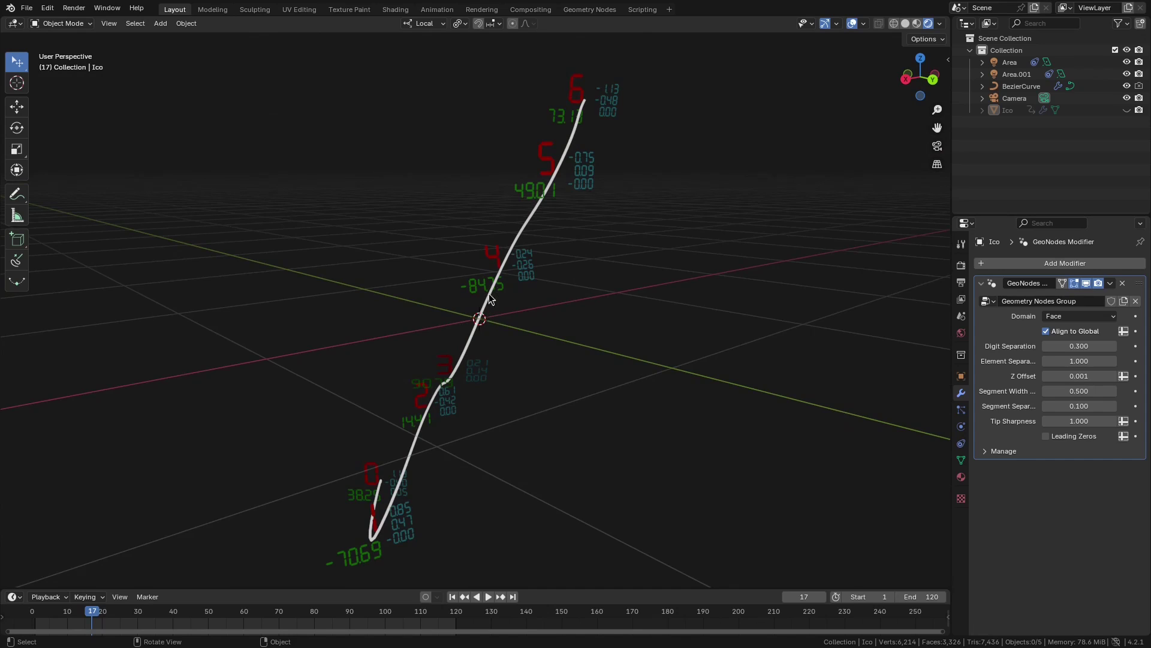
{"action": "scroll", "coordinate": [520, 290], "scroll_direction": "up", "scroll_amount": 5}
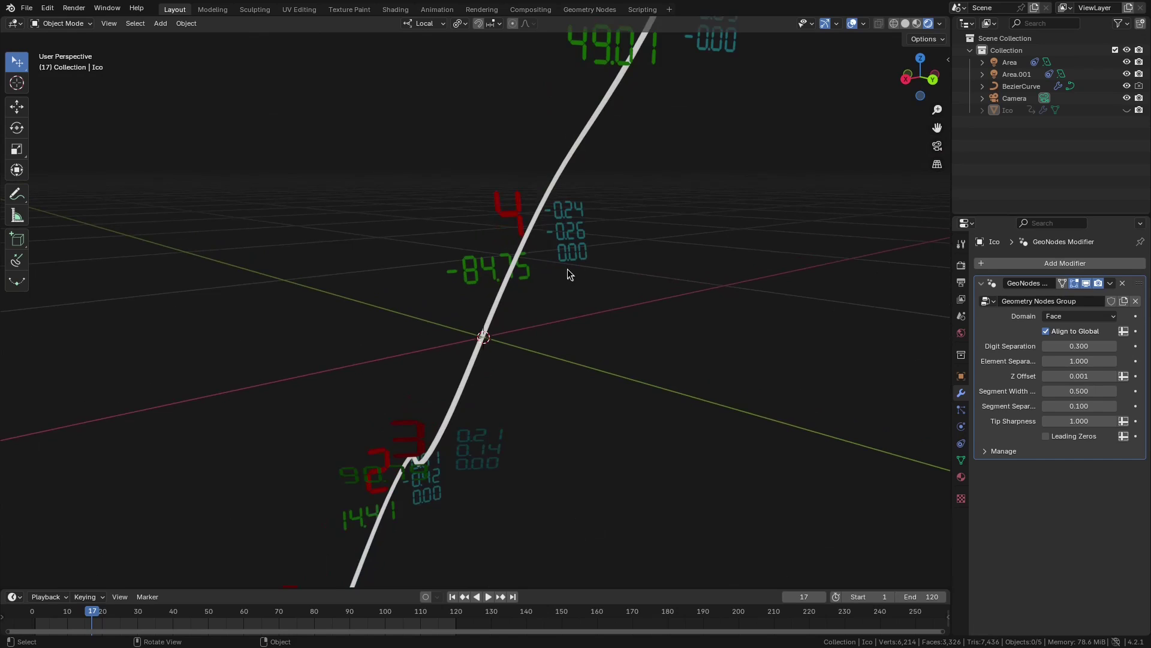
{"action": "scroll", "coordinate": [568, 269], "scroll_direction": "down", "scroll_amount": 2}
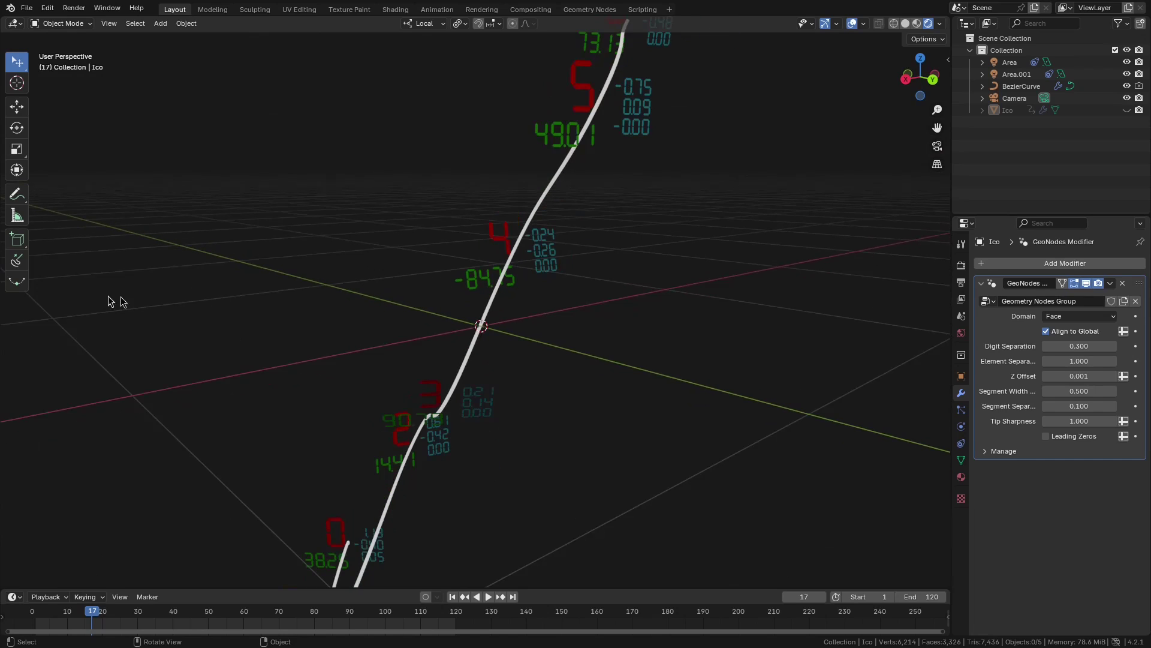
Step: Reshape the Bezier curve by moving its points 4 and 5 with the Flexi Edit tool
{"action": "left_click", "coordinate": [17, 280]}
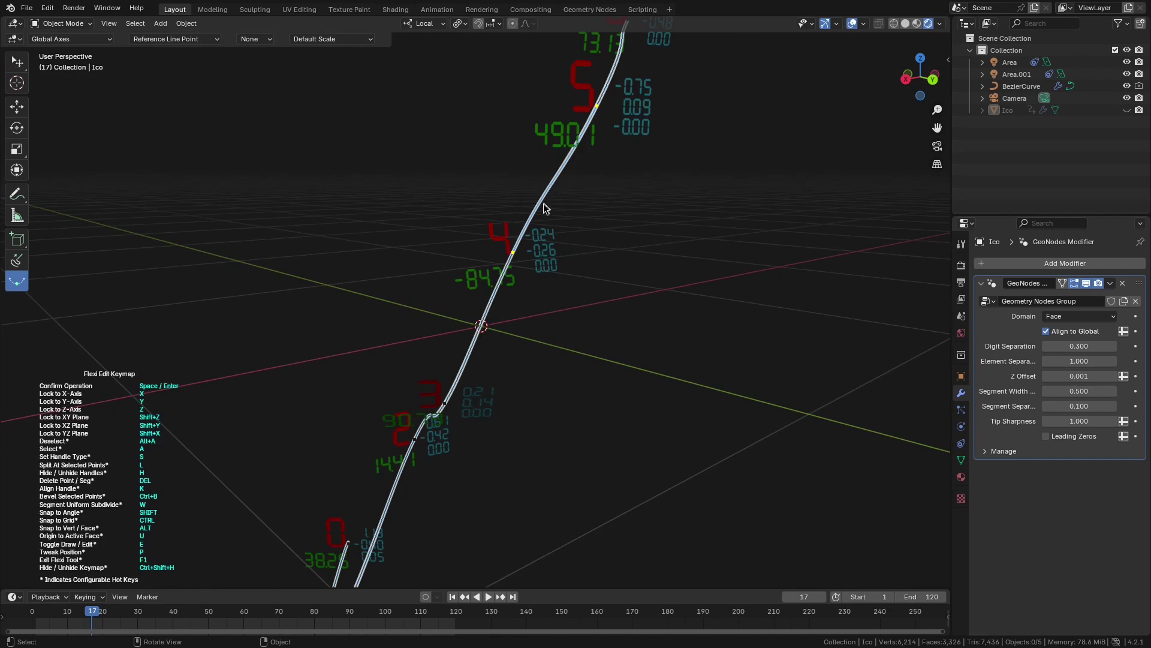
{"action": "left_click_drag", "start_coordinate": [515, 254], "coordinate": [395, 247]}
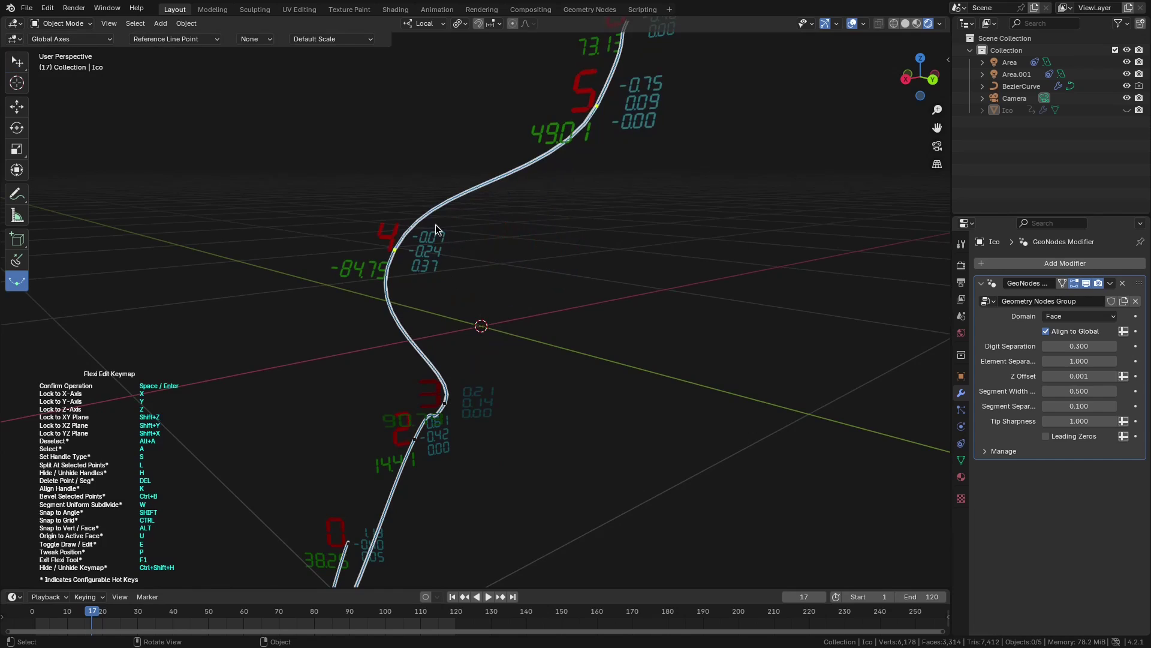
{"action": "left_click_drag", "start_coordinate": [598, 104], "coordinate": [633, 200]}
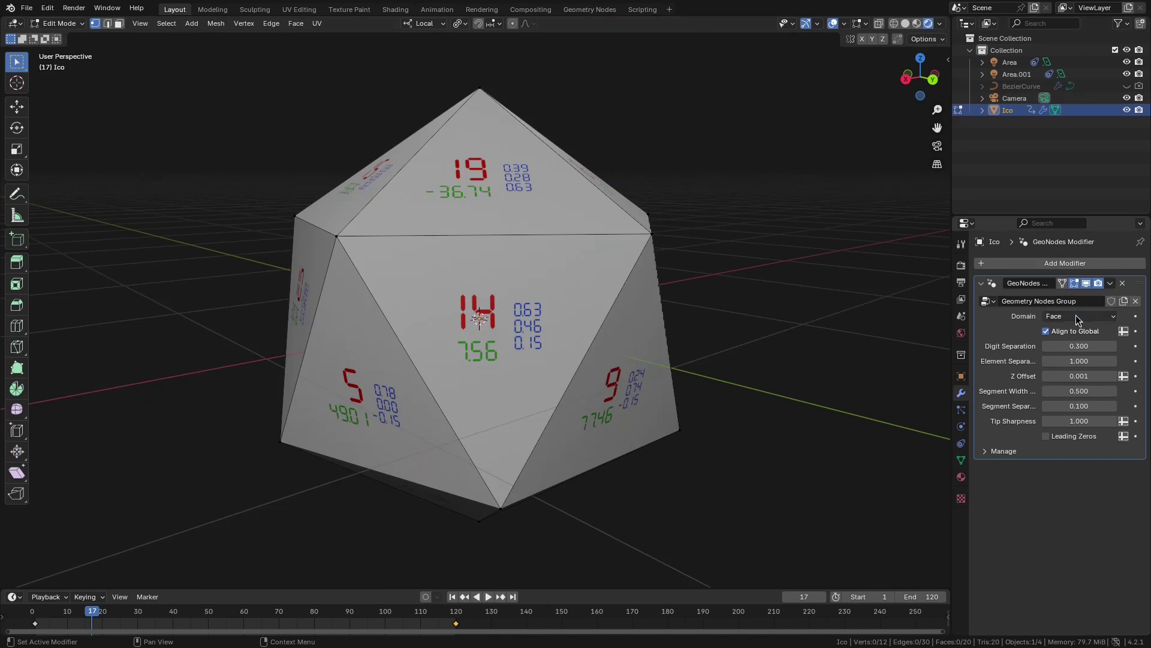
Step: Move vertex 10 of the Ico mesh inward over the front face, and undo the move
{"action": "key", "text": "g"}
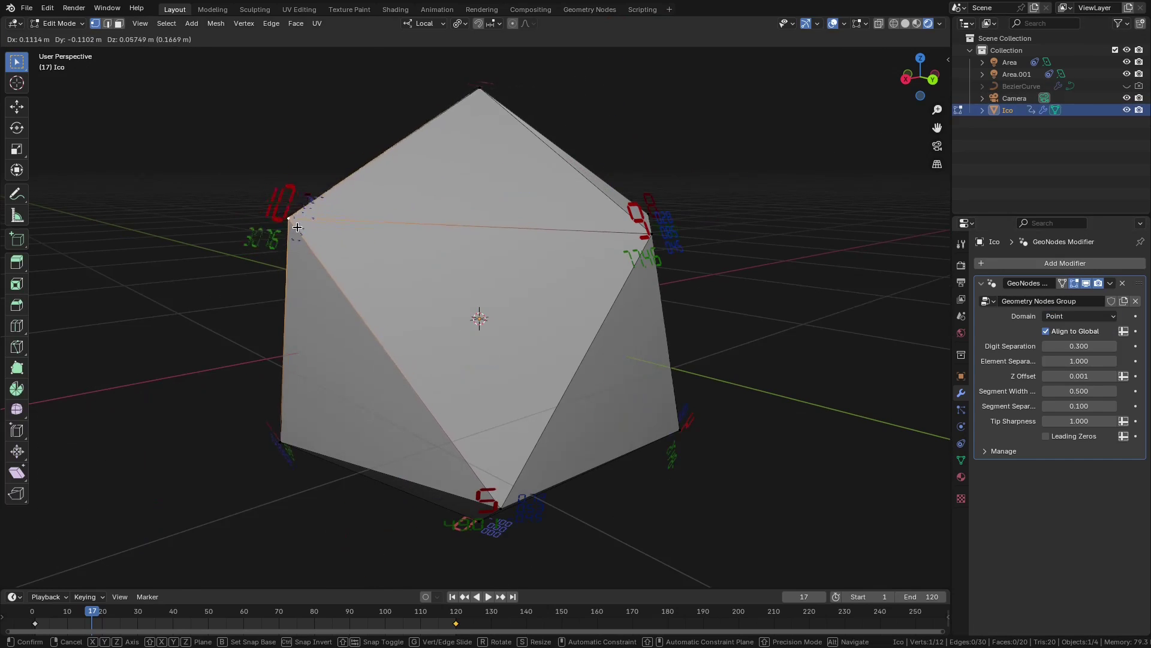
{"action": "left_click", "coordinate": [403, 260]}
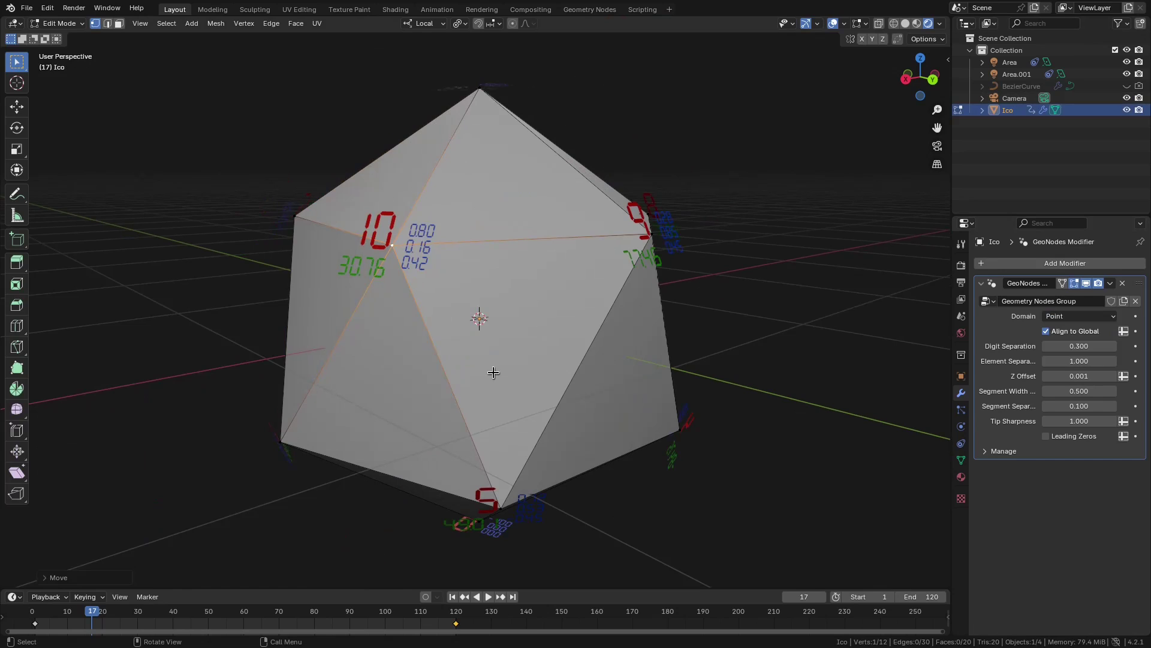
{"action": "key", "text": "ctrl+z"}
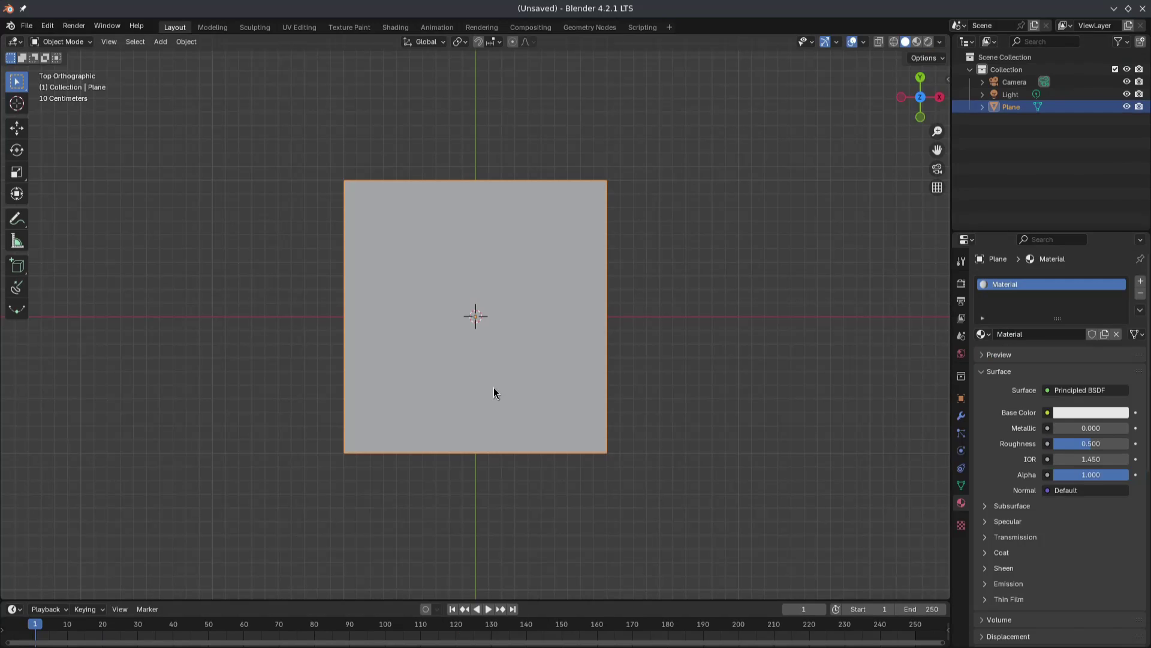
Step: Check the Blender Assets entry among the asset libraries in the file path preferences
{"action": "left_click", "coordinate": [46, 26]}
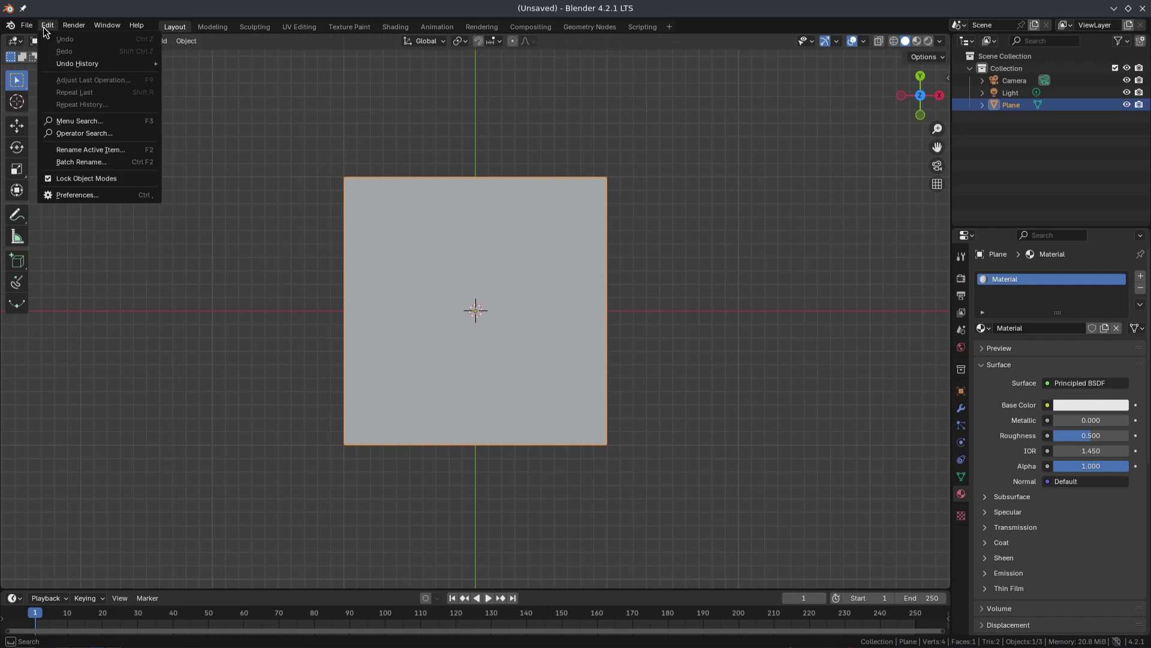
{"action": "left_click", "coordinate": [84, 201]}
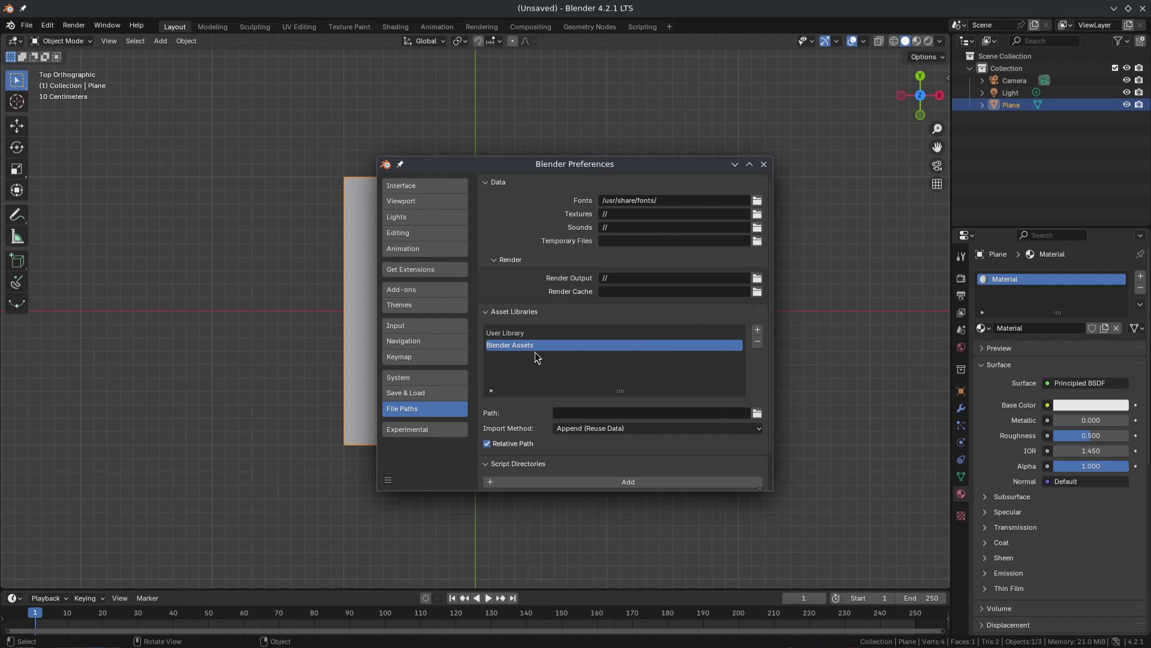
{"action": "left_click", "coordinate": [764, 163]}
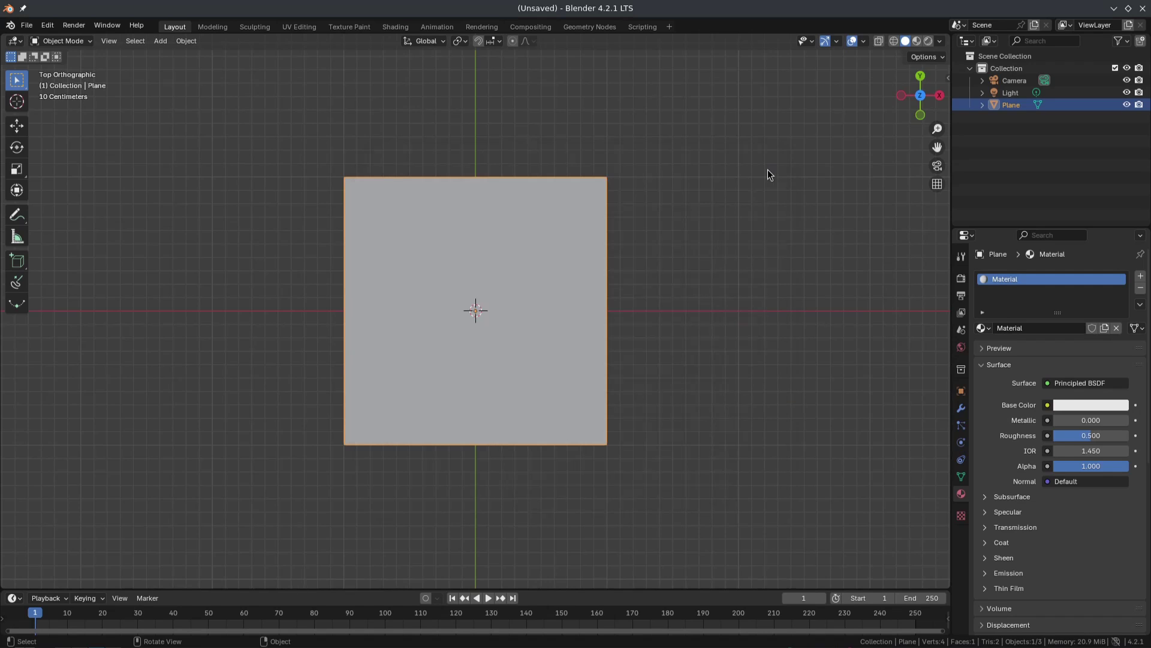
Step: Split the 3D viewport vertically, turn the new area into a Geometry Node Editor and hide its sidebar
{"action": "left_click_drag", "start_coordinate": [2, 34], "coordinate": [415, 71]}
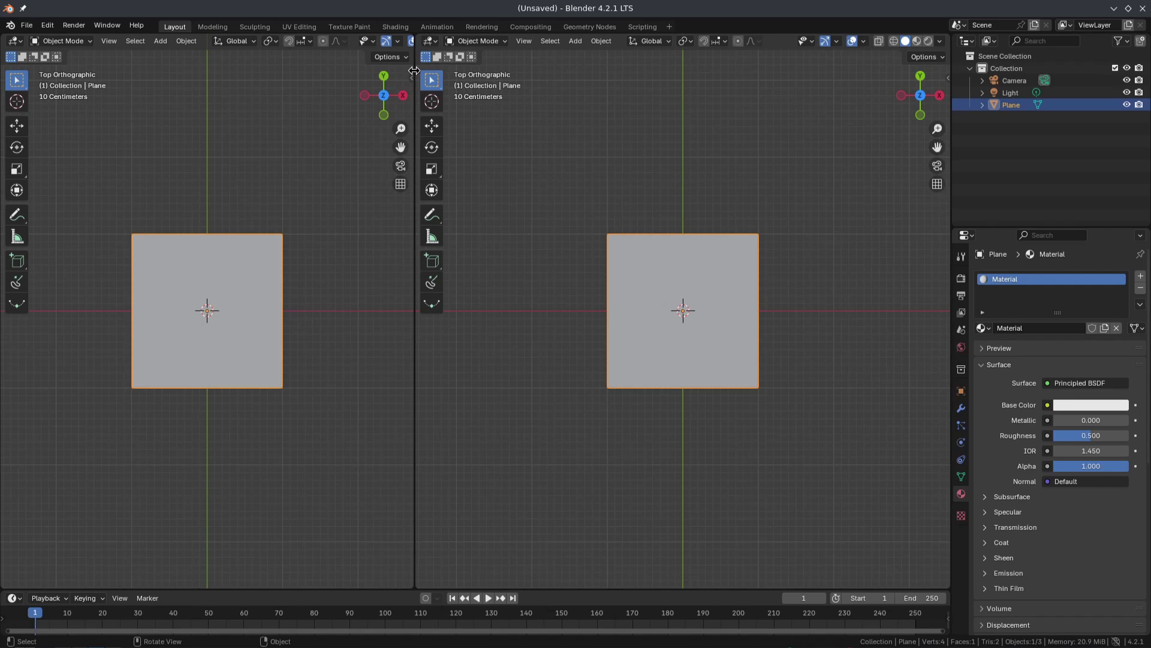
{"action": "left_click", "coordinate": [14, 41]}
{"action": "left_click", "coordinate": [70, 144]}
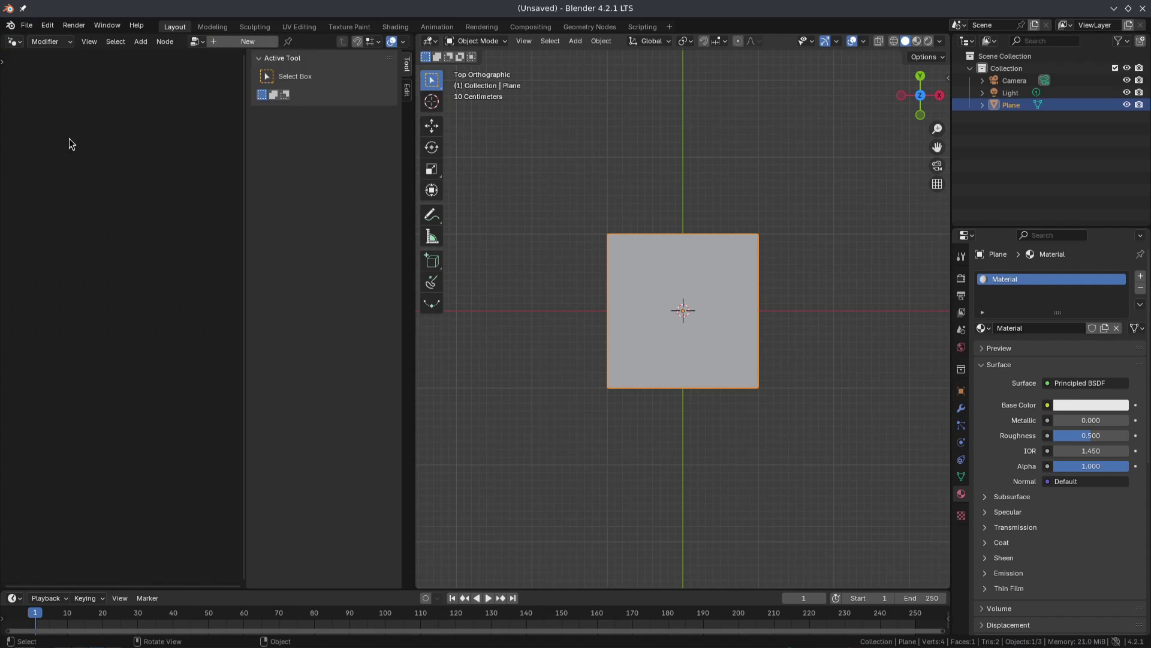
{"action": "key", "text": "n"}
Step: Split an Asset Browser area off the node editor and set it to the Blender Assets library
{"action": "left_click_drag", "start_coordinate": [3, 584], "coordinate": [9, 450]}
{"action": "left_click", "coordinate": [8, 445]}
{"action": "left_click", "coordinate": [384, 529]}
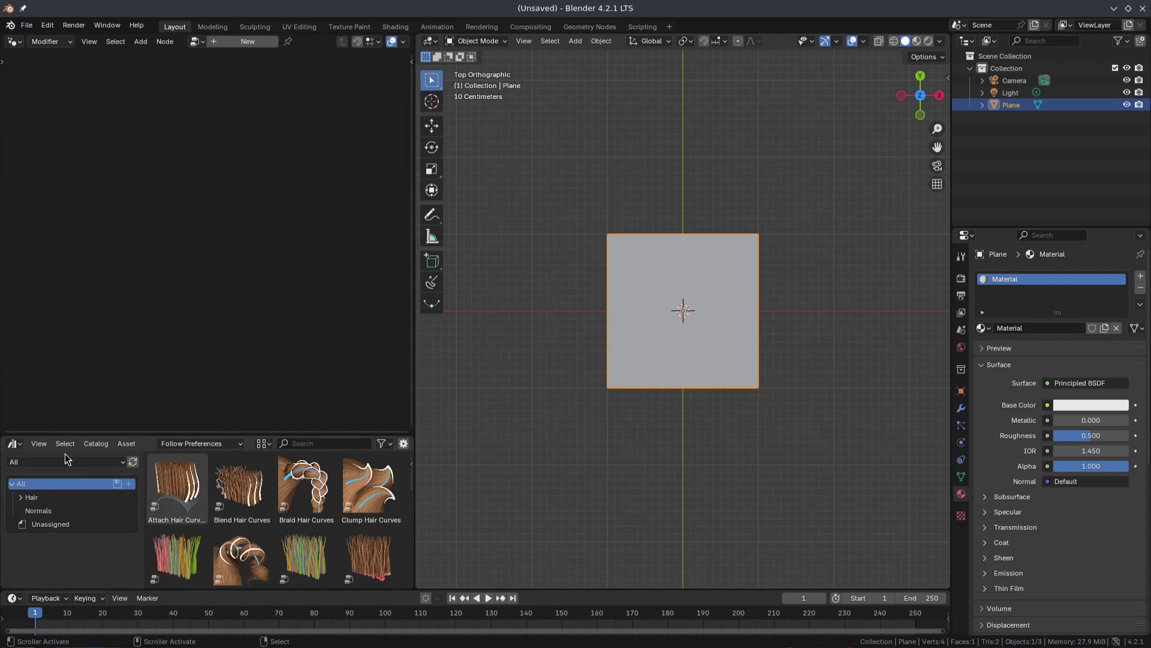
{"action": "left_click", "coordinate": [39, 460]}
{"action": "left_click", "coordinate": [36, 556]}
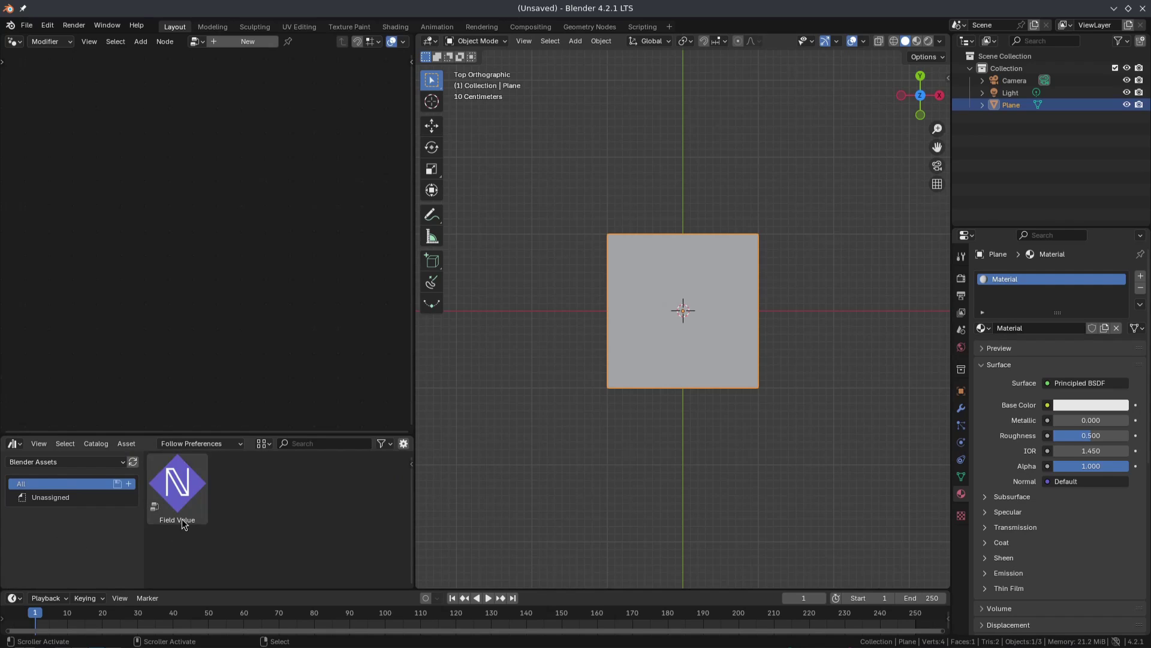
Step: Create a new geometry node tree on the Plane and insert the Field Value asset between Group Input and Group Output
{"action": "left_click", "coordinate": [239, 41]}
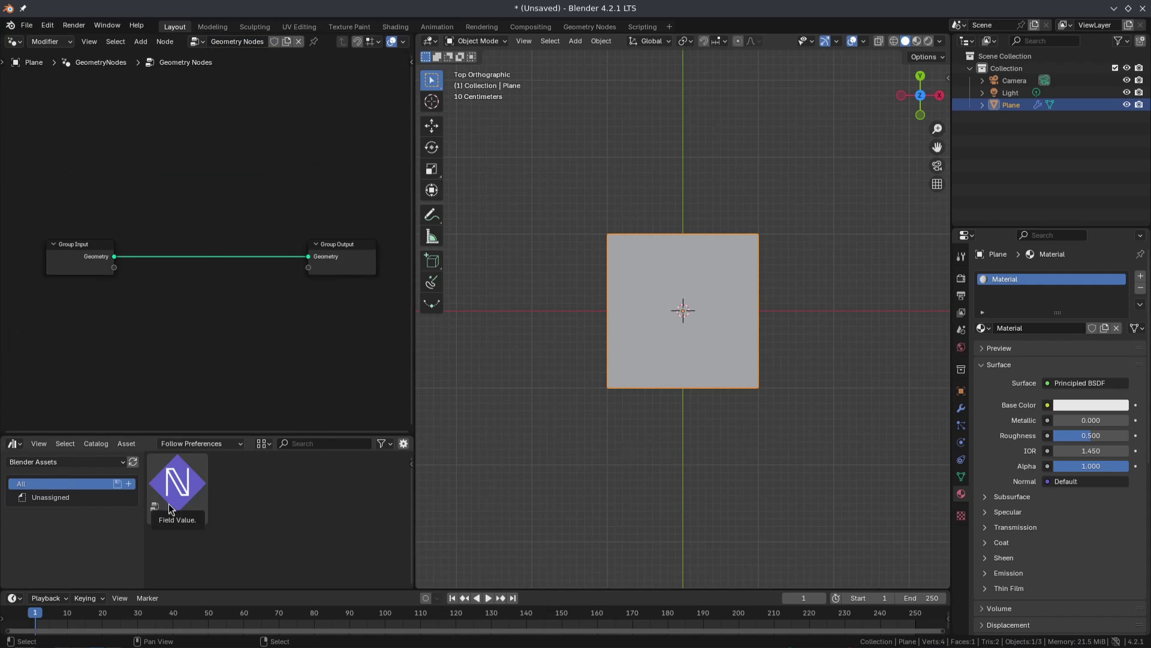
{"action": "left_click_drag", "start_coordinate": [169, 508], "coordinate": [179, 322]}
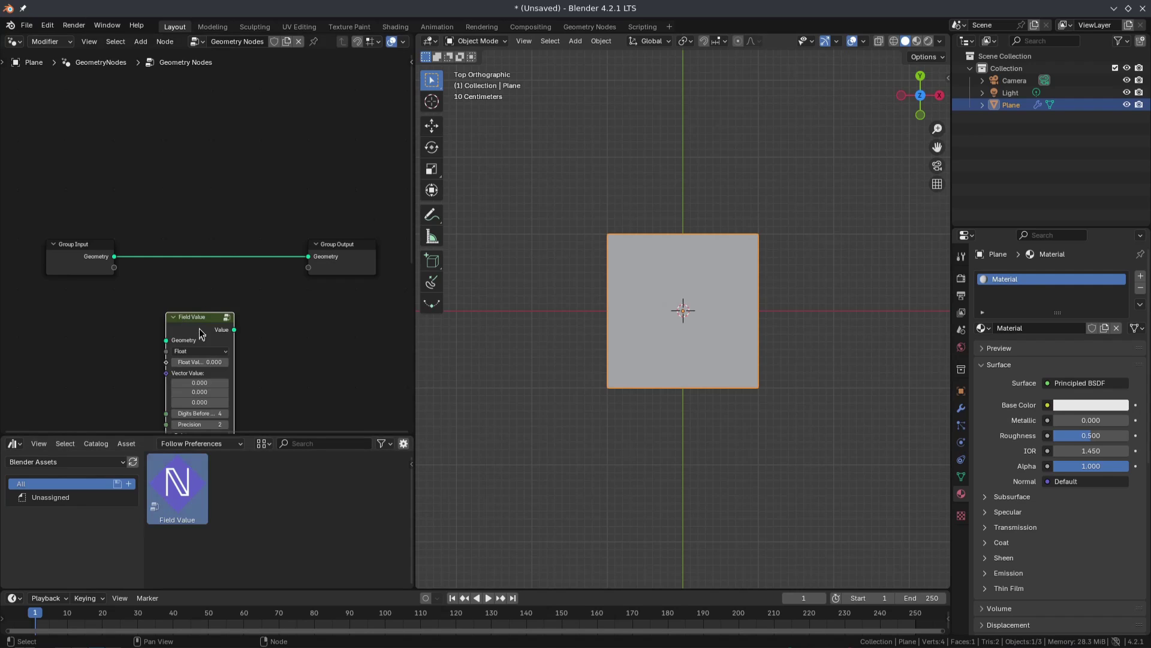
{"action": "left_click", "coordinate": [225, 166]}
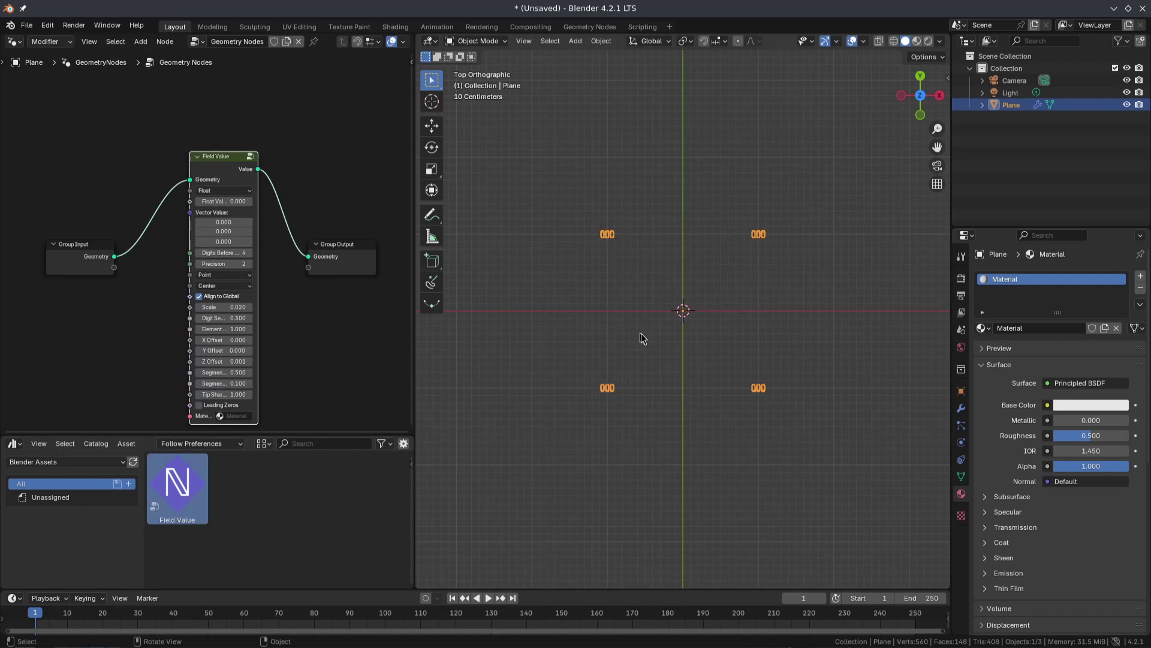
Step: Close the Asset Browser area, then insert a Join Geometry node after Field Value and link the Group Input geometry into it
{"action": "scroll", "coordinate": [704, 338], "scroll_direction": "up", "scroll_amount": 4}
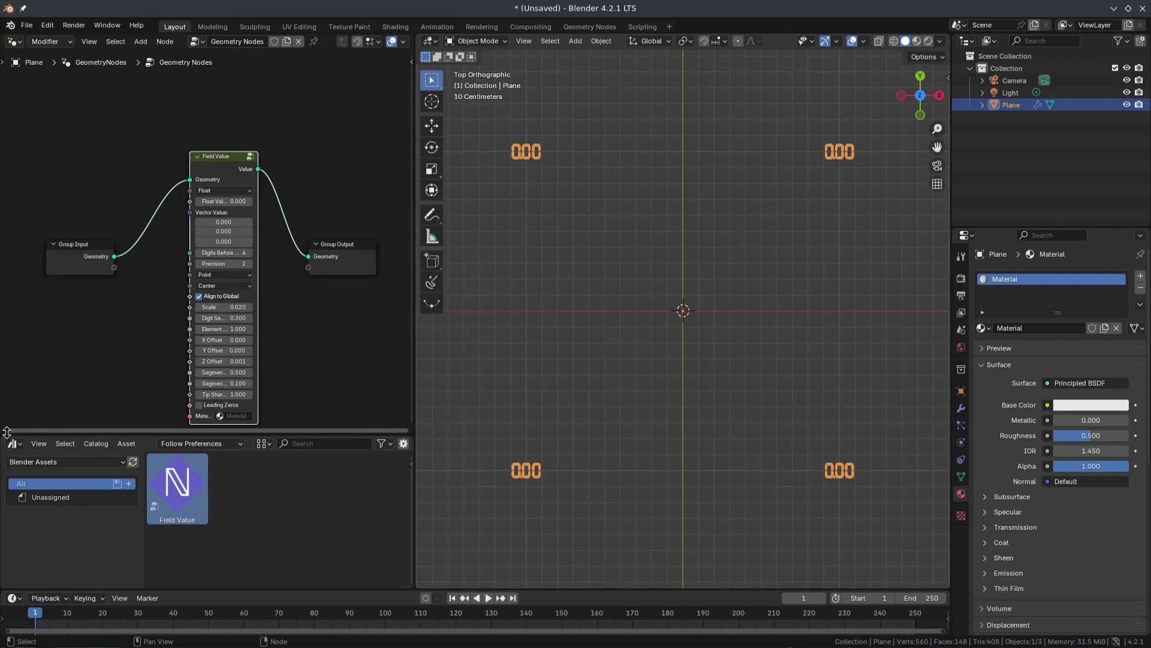
{"action": "left_click_drag", "start_coordinate": [411, 433], "coordinate": [396, 474]}
{"action": "scroll", "coordinate": [390, 372], "scroll_direction": "up", "scroll_amount": 5}
{"action": "key", "text": "shift+a"}
{"action": "type", "text": "join"}
{"action": "key", "text": "Return"}
{"action": "left_click", "coordinate": [231, 233]}
{"action": "middle_click_drag", "start_coordinate": [136, 293], "coordinate": [186, 288]}
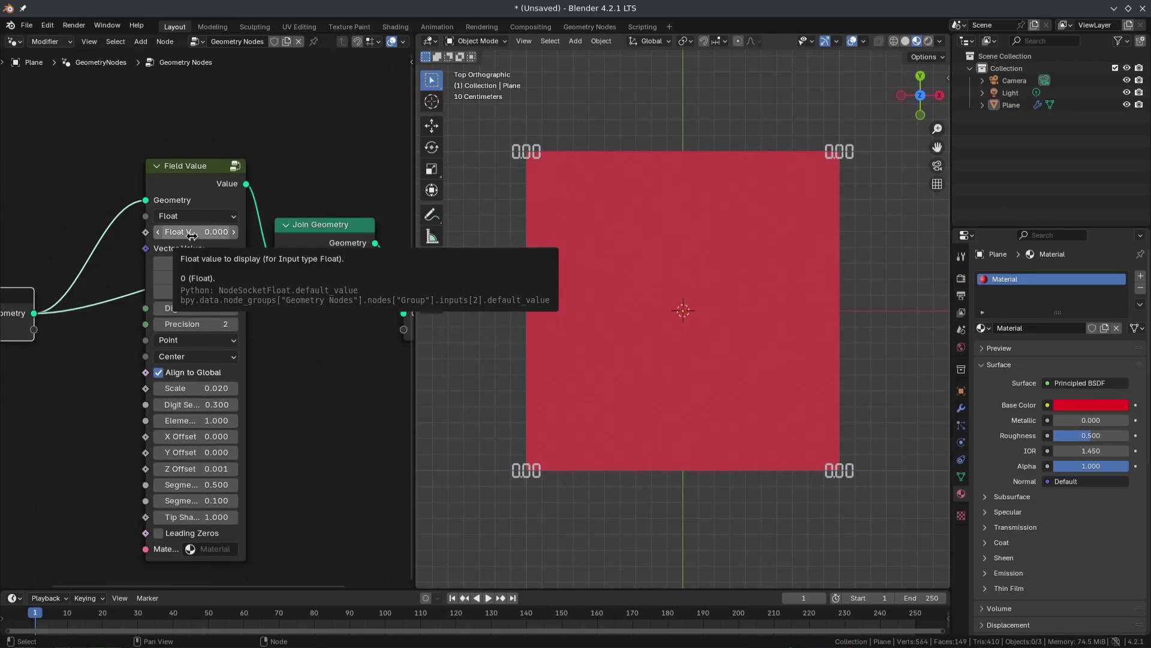
Step: Add an Index node linked to the Float Value input of the Field Value node
{"action": "left_click_drag", "start_coordinate": [145, 232], "coordinate": [72, 373]}
{"action": "type", "text": "index"}
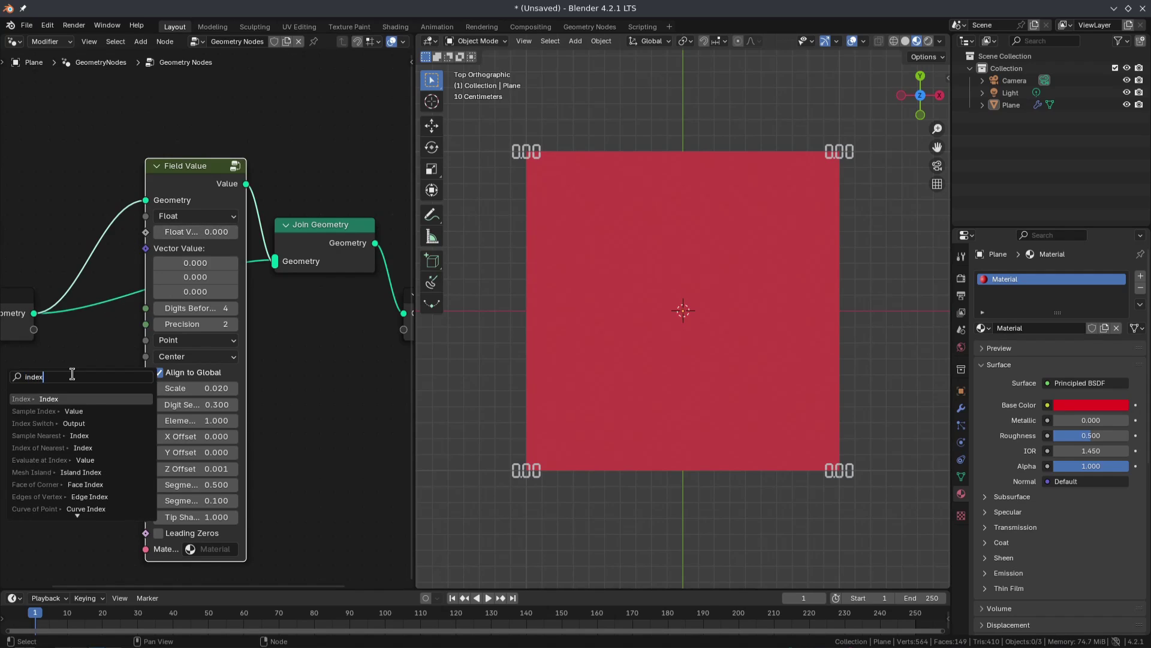
{"action": "key", "text": "Return"}
{"action": "left_click", "coordinate": [72, 373]}
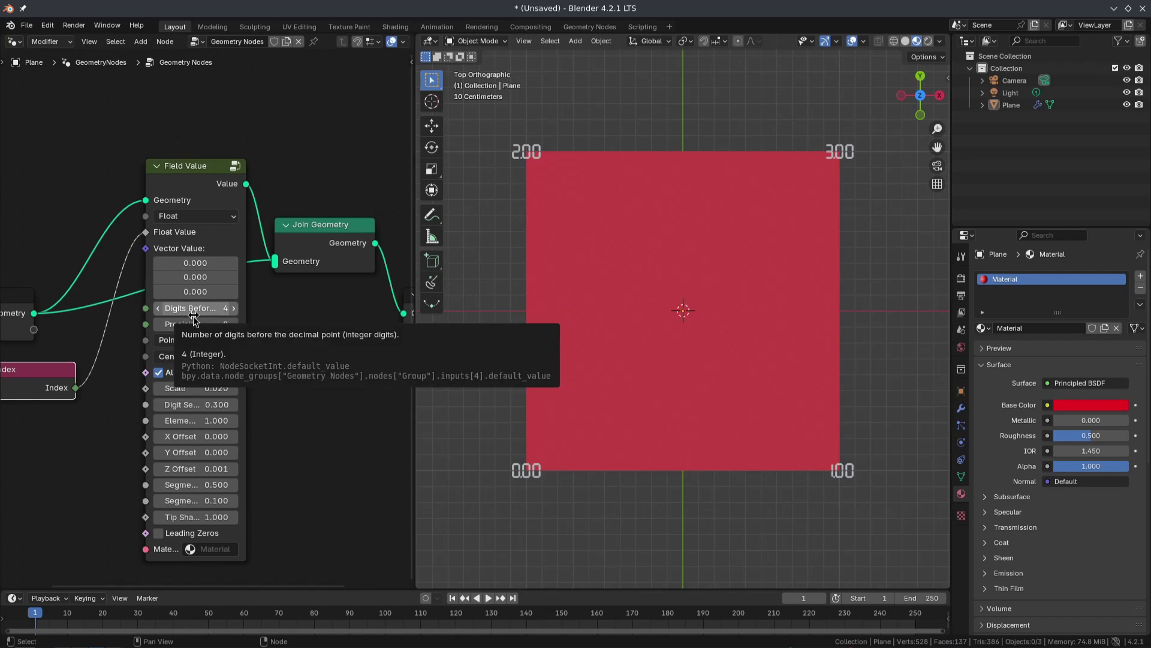
Step: Set the Field Value node to 2 digits before the decimal point and a precision of 0
{"action": "left_click", "coordinate": [160, 310]}
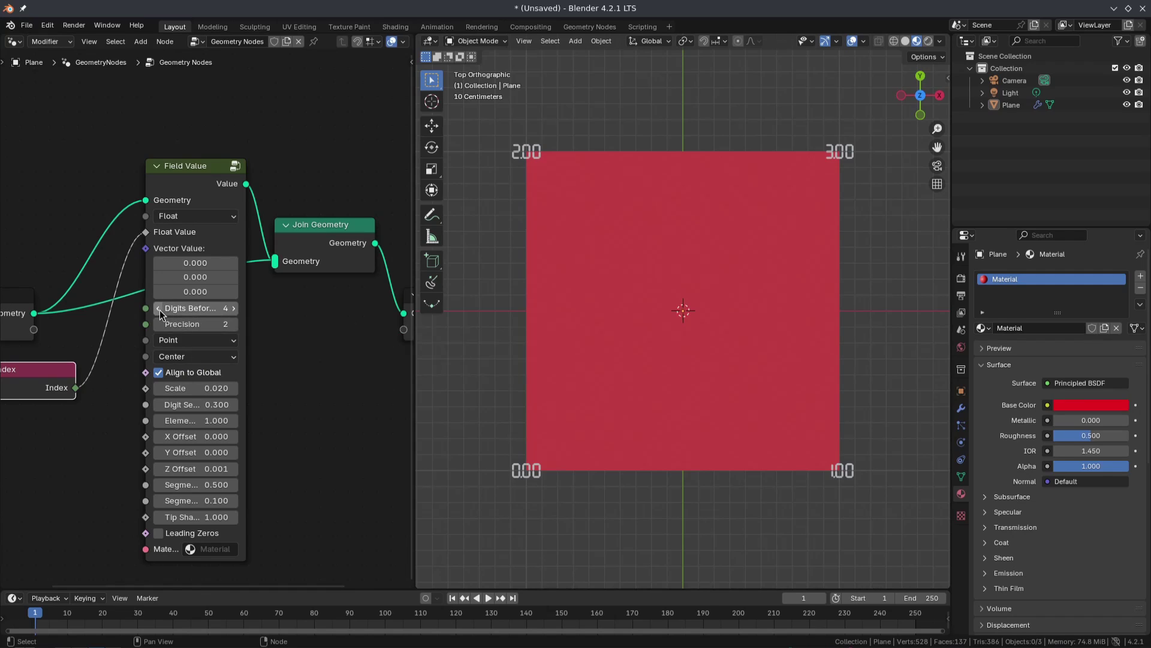
{"action": "left_click", "coordinate": [160, 311]}
{"action": "left_click", "coordinate": [159, 327]}
{"action": "left_click", "coordinate": [158, 327]}
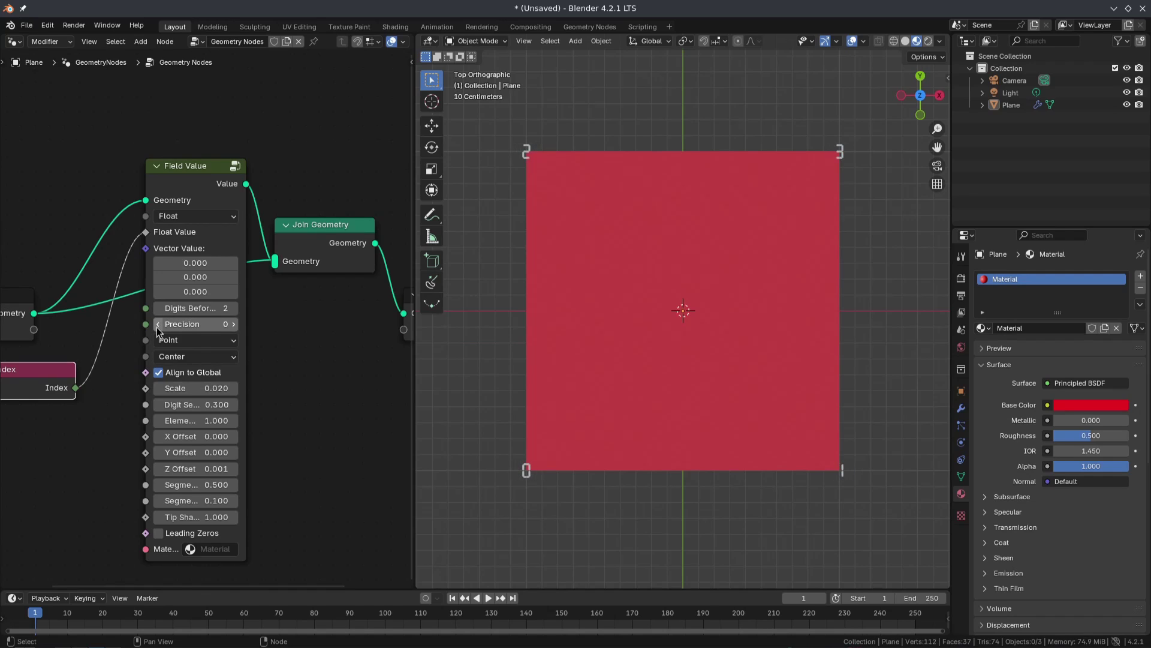
Step: Add a cube mesh to the scene at the world origin
{"action": "middle_click_drag", "start_coordinate": [714, 366], "coordinate": [722, 274]}
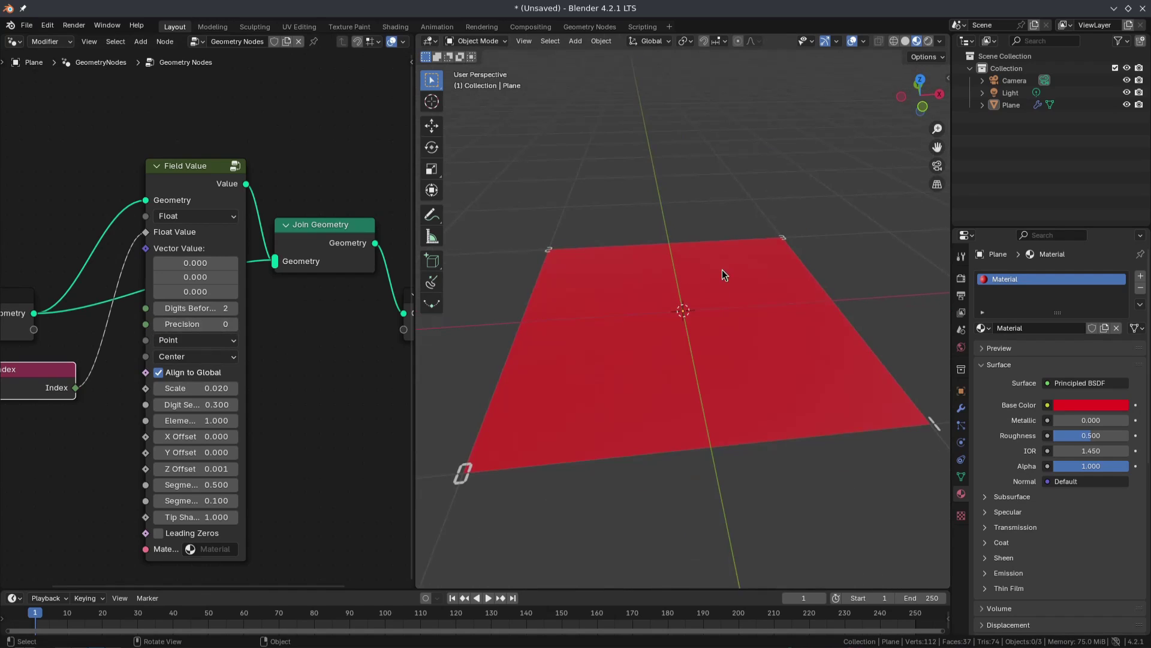
{"action": "key", "text": "shift+a"}
{"action": "mouse_move", "coordinate": [722, 286]}
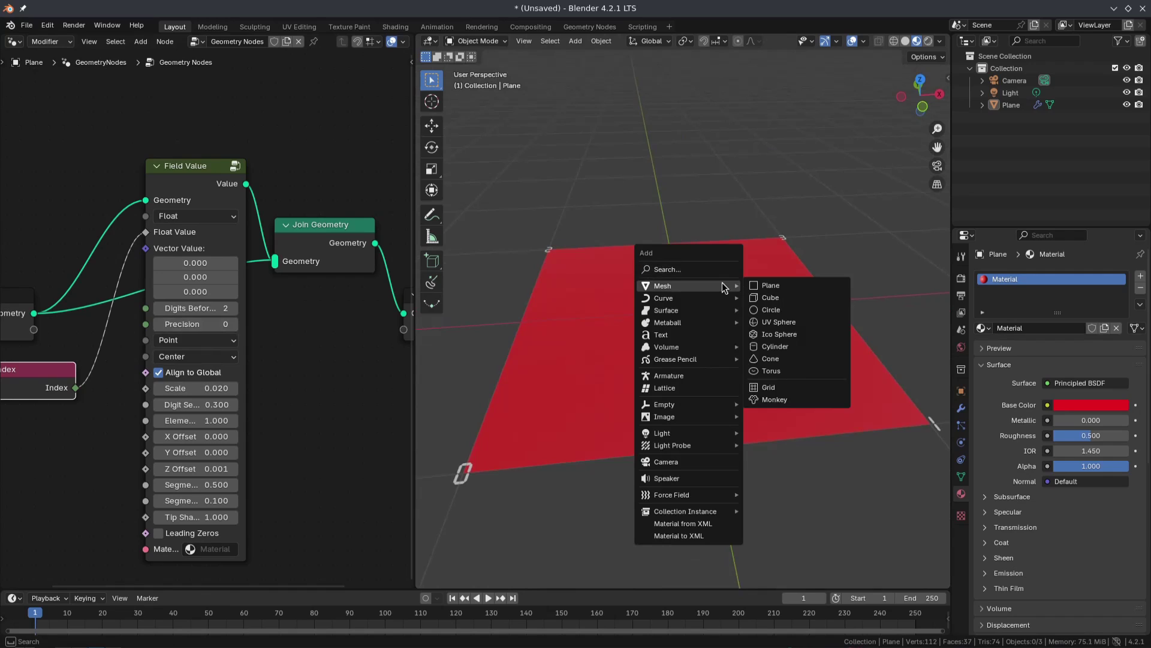
{"action": "left_click", "coordinate": [773, 297]}
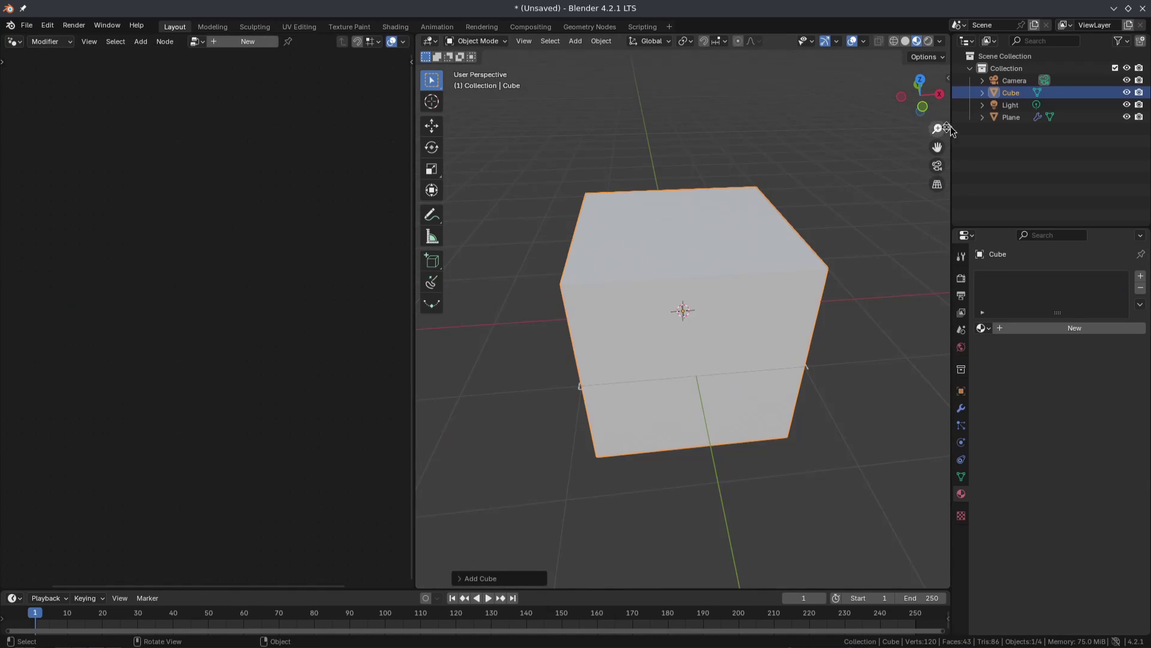
Step: Copy the modifiers from the plane to the new cube
{"action": "left_click", "coordinate": [1011, 116]}
{"action": "left_click", "coordinate": [1011, 93]}
{"action": "left_click", "coordinate": [1011, 116], "text": "ctrl"}
{"action": "key", "text": "ctrl+l"}
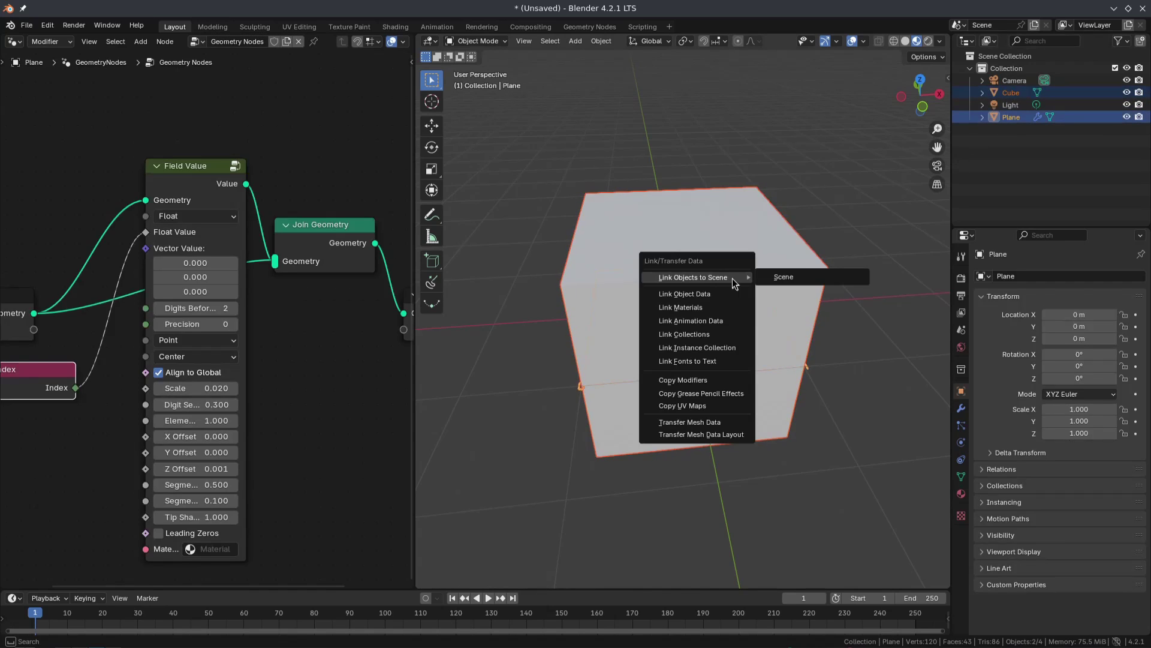
{"action": "left_click", "coordinate": [716, 379]}
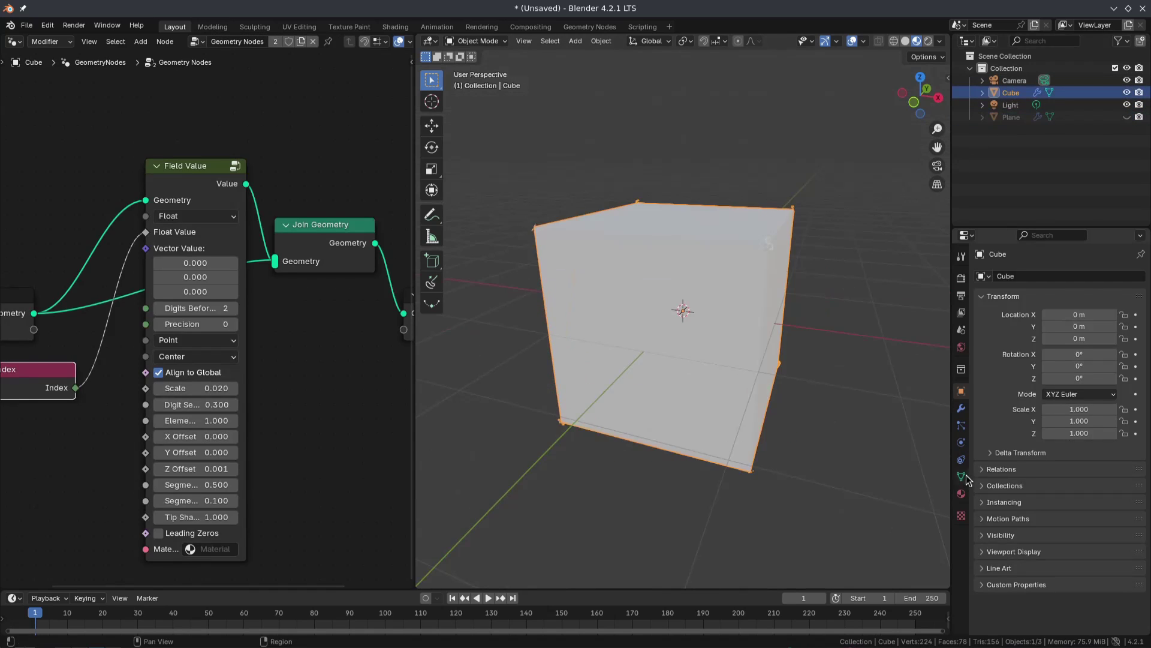
Step: Switch the Field Value domain to Face and set its scale to 0.130 so the indices show large on the cube's faces
{"action": "middle_click_drag", "start_coordinate": [793, 359], "coordinate": [833, 304]}
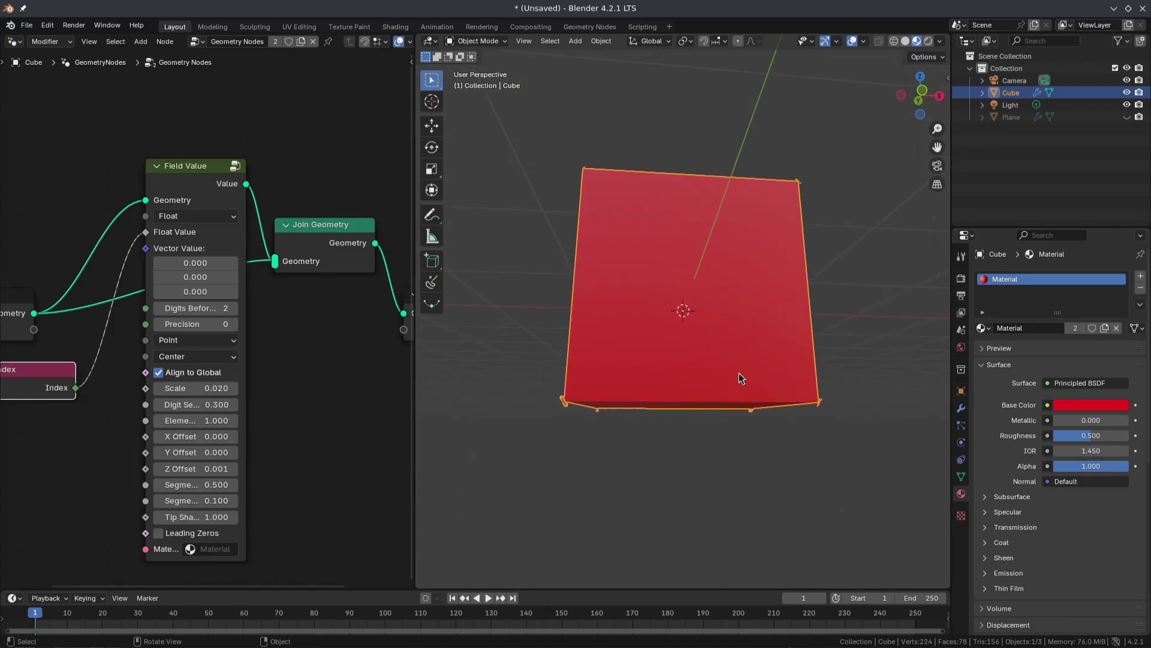
{"action": "scroll", "coordinate": [738, 375], "scroll_direction": "up", "scroll_amount": 2}
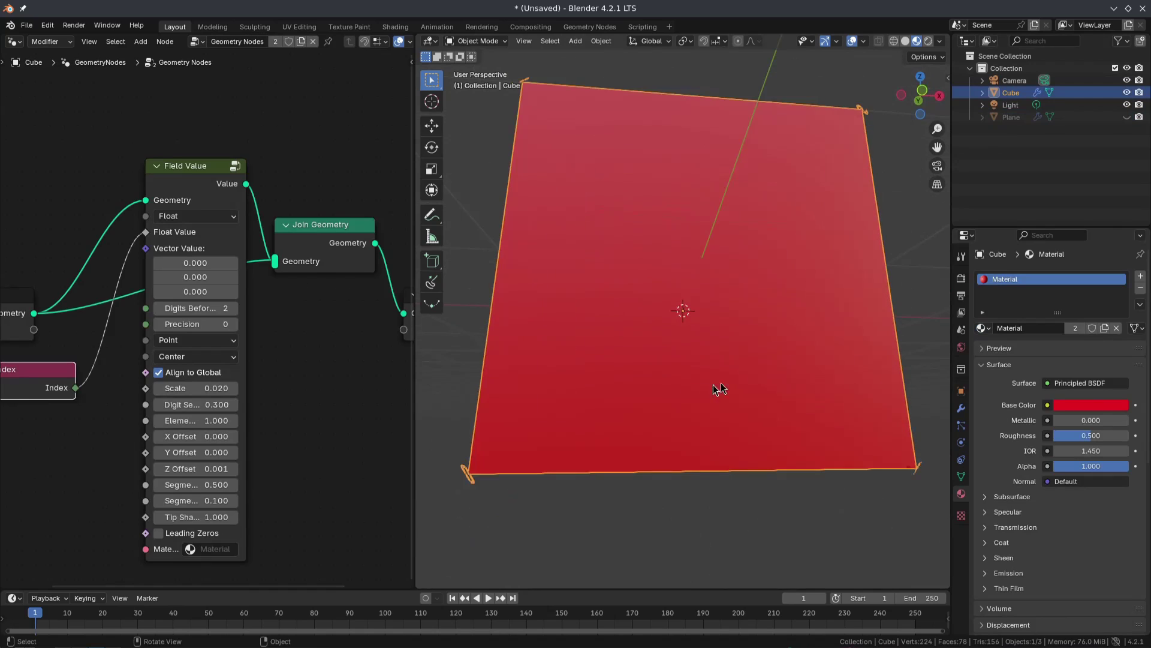
{"action": "middle_click_drag", "start_coordinate": [718, 388], "coordinate": [672, 480]}
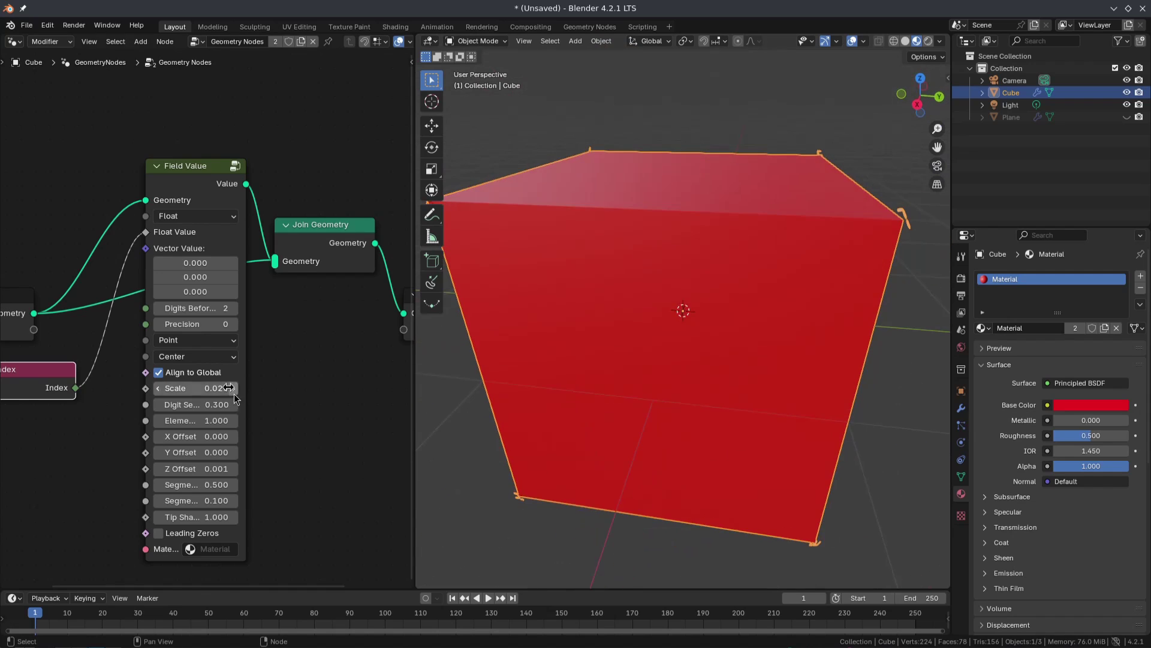
{"action": "left_click", "coordinate": [202, 340]}
{"action": "left_click", "coordinate": [201, 391]}
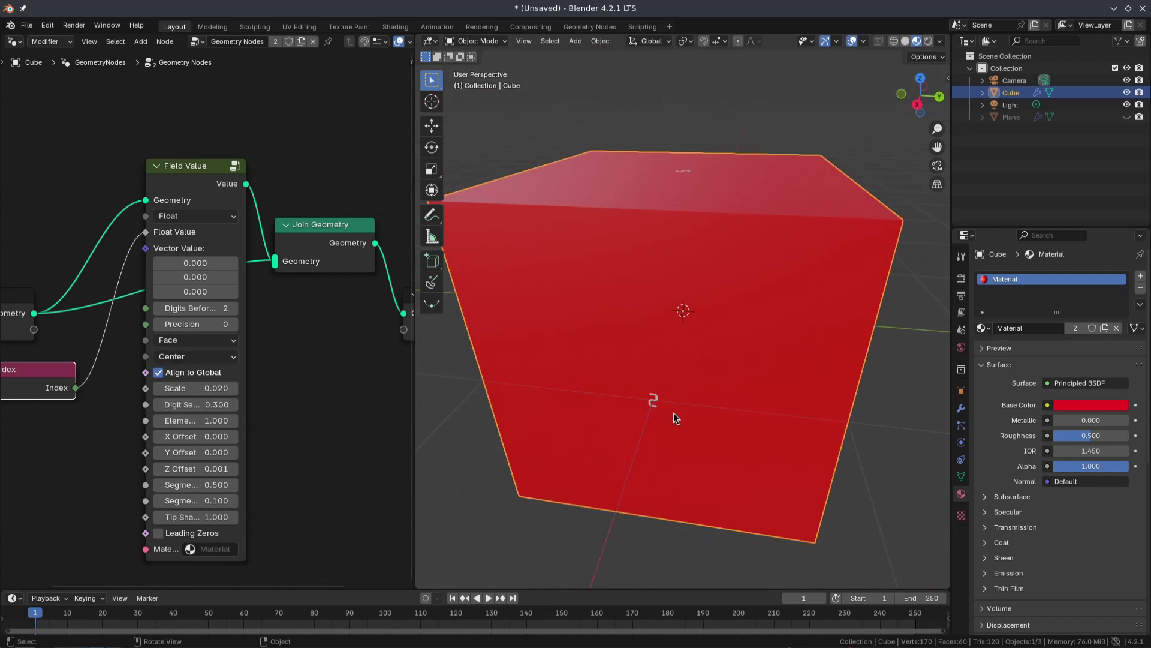
{"action": "middle_click_drag", "start_coordinate": [591, 413], "coordinate": [922, 431]}
{"action": "left_click_drag", "start_coordinate": [190, 388], "coordinate": [225, 388]}
{"action": "middle_click_drag", "start_coordinate": [690, 372], "coordinate": [498, 468]}
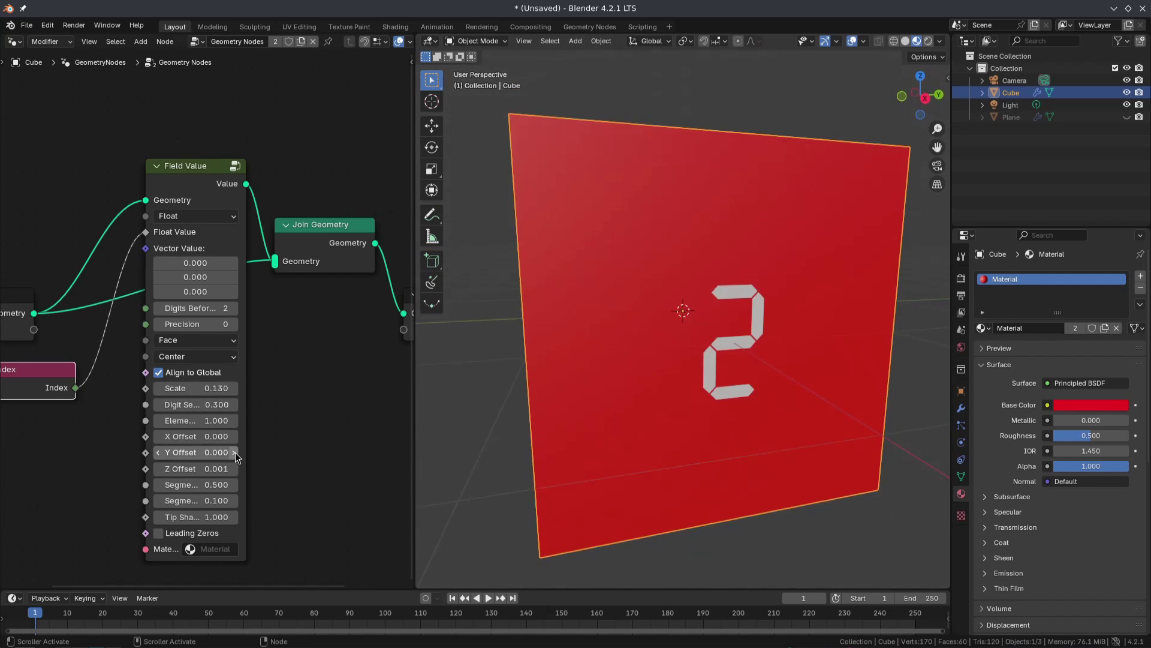
Step: Change the Field Value input type to Vector and set the scale to 0.060
{"action": "left_click", "coordinate": [192, 219]}
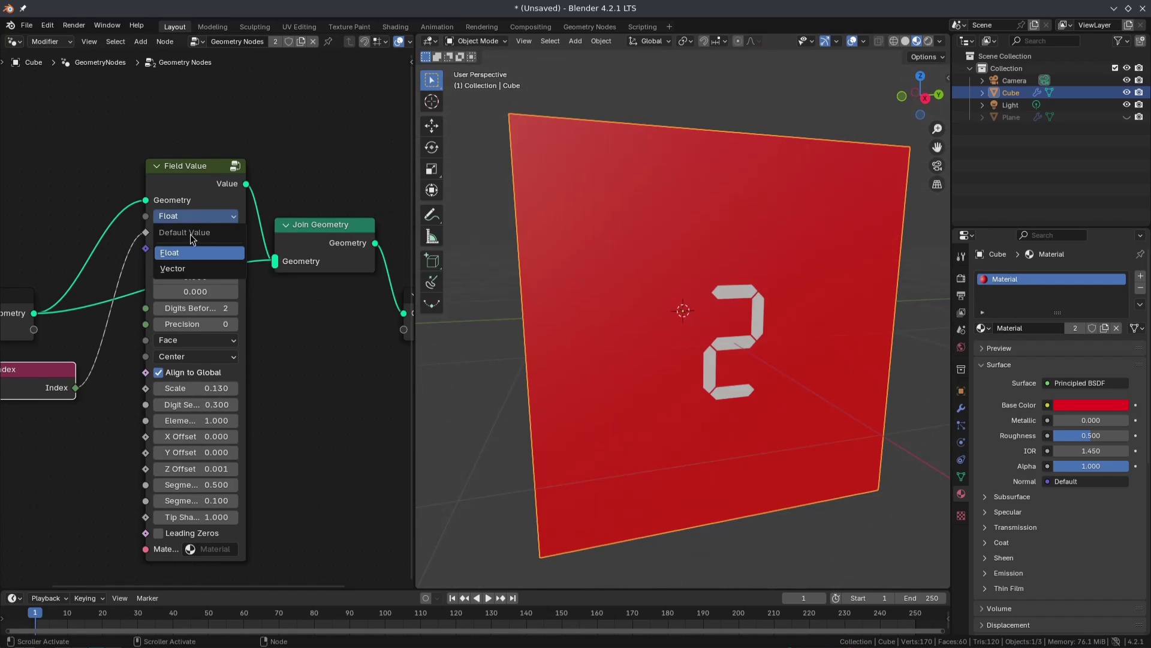
{"action": "left_click", "coordinate": [192, 251]}
{"action": "middle_click_drag", "start_coordinate": [495, 430], "coordinate": [667, 438]}
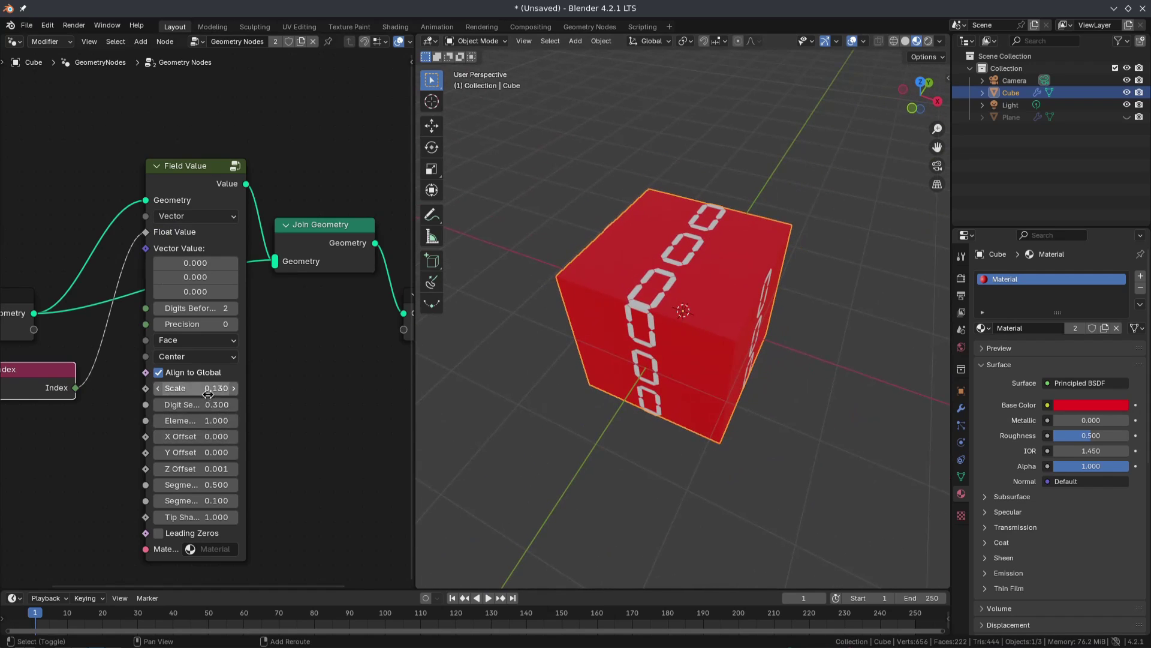
{"action": "key", "text": "BackSpace"}
{"action": "left_click_drag", "start_coordinate": [195, 389], "coordinate": [207, 389]}
Step: Add a Position node linked to the Vector Value input and set the precision to 2
{"action": "left_click_drag", "start_coordinate": [146, 249], "coordinate": [53, 224]}
{"action": "type", "text": "posi"}
{"action": "left_click_drag", "start_coordinate": [53, 223], "coordinate": [68, 450]}
{"action": "left_click", "coordinate": [234, 282]}
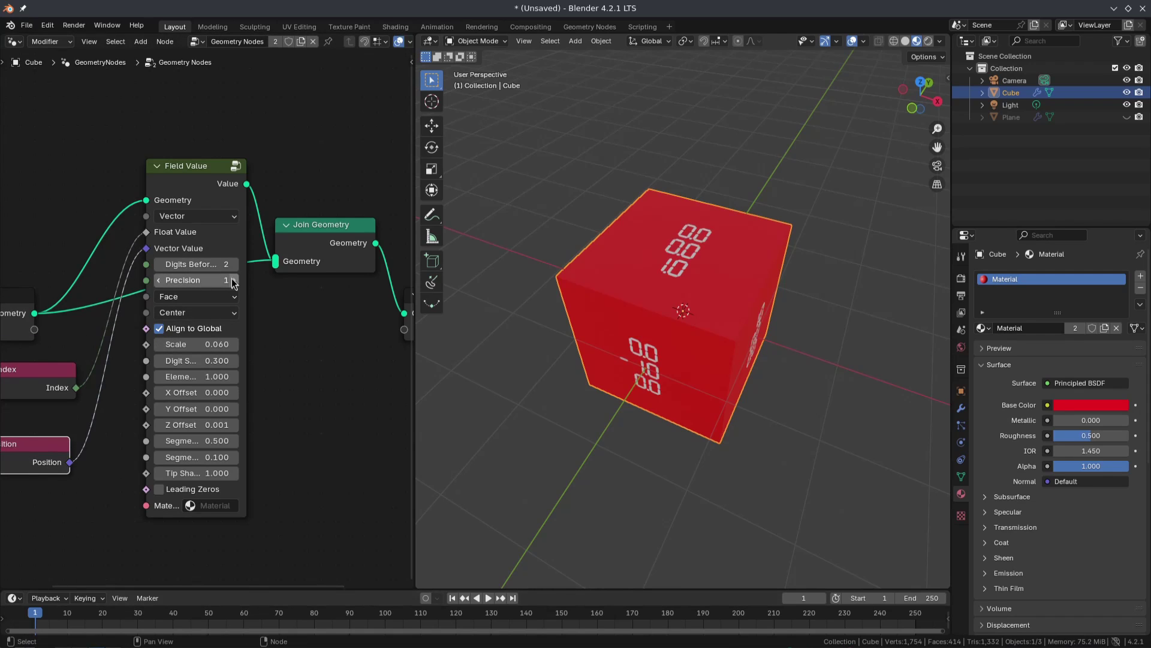
{"action": "left_click", "coordinate": [234, 281]}
{"action": "middle_click_drag", "start_coordinate": [687, 500], "coordinate": [736, 425]}
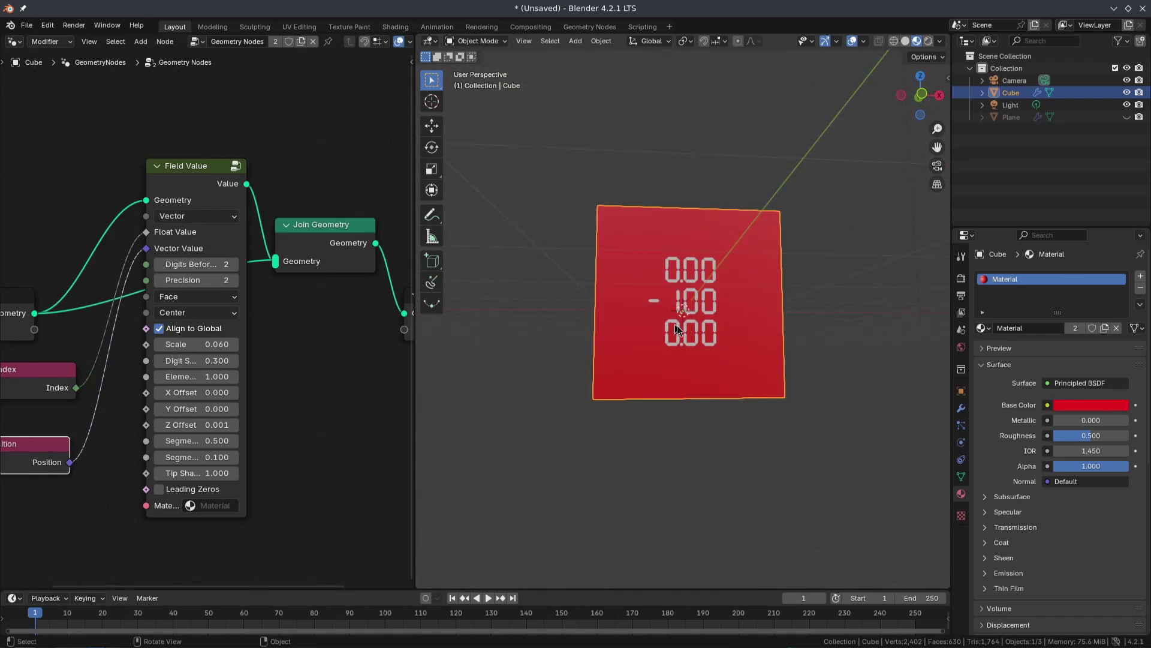
{"action": "middle_click_drag", "start_coordinate": [676, 330], "coordinate": [865, 380]}
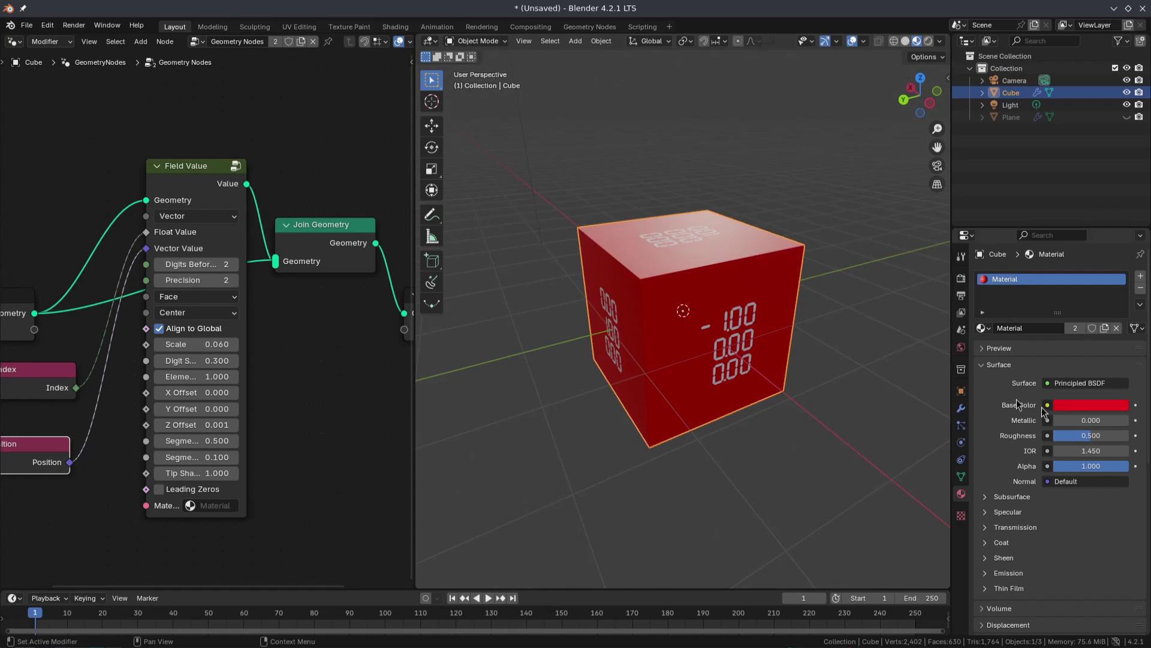
Step: Switch the Field Value domain to Edge and set the scale to 0.030
{"action": "left_click", "coordinate": [198, 296]}
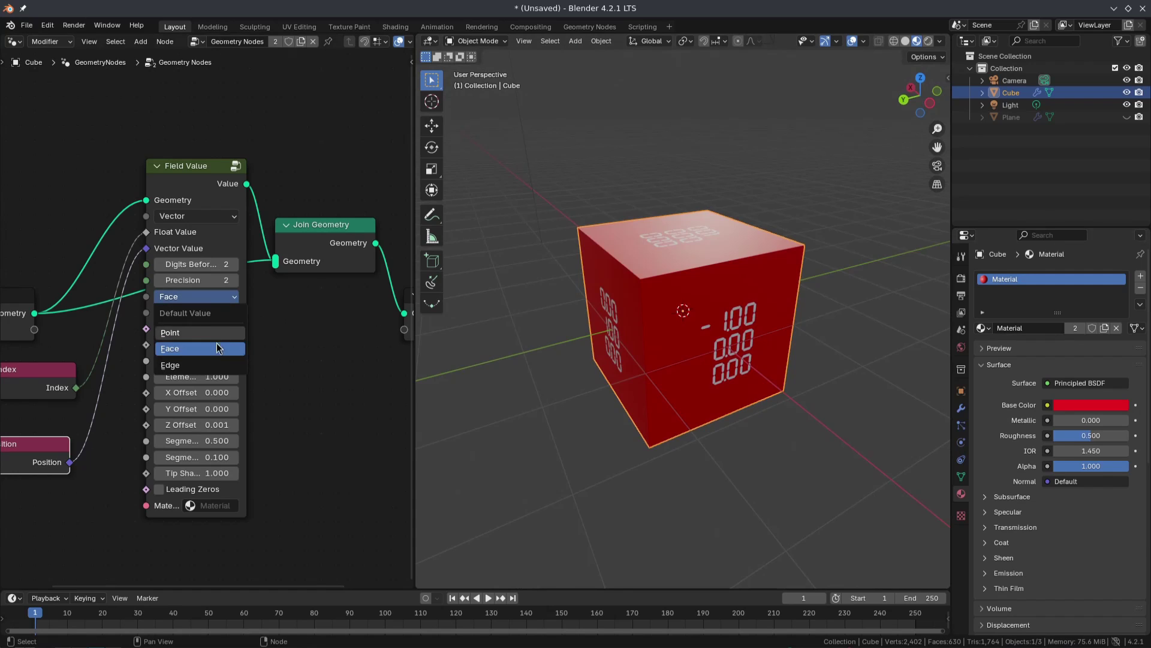
{"action": "left_click", "coordinate": [198, 368]}
{"action": "middle_click_drag", "start_coordinate": [592, 433], "coordinate": [564, 412]}
{"action": "left_click_drag", "start_coordinate": [205, 344], "coordinate": [190, 344]}
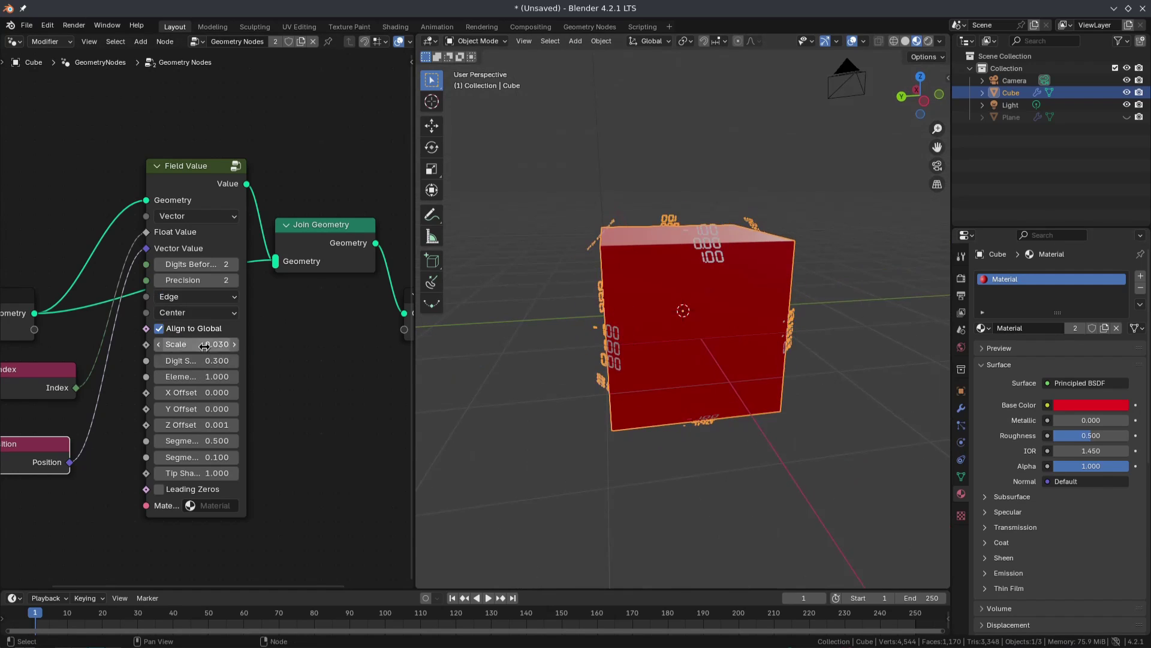
{"action": "middle_click_drag", "start_coordinate": [687, 403], "coordinate": [733, 407]}
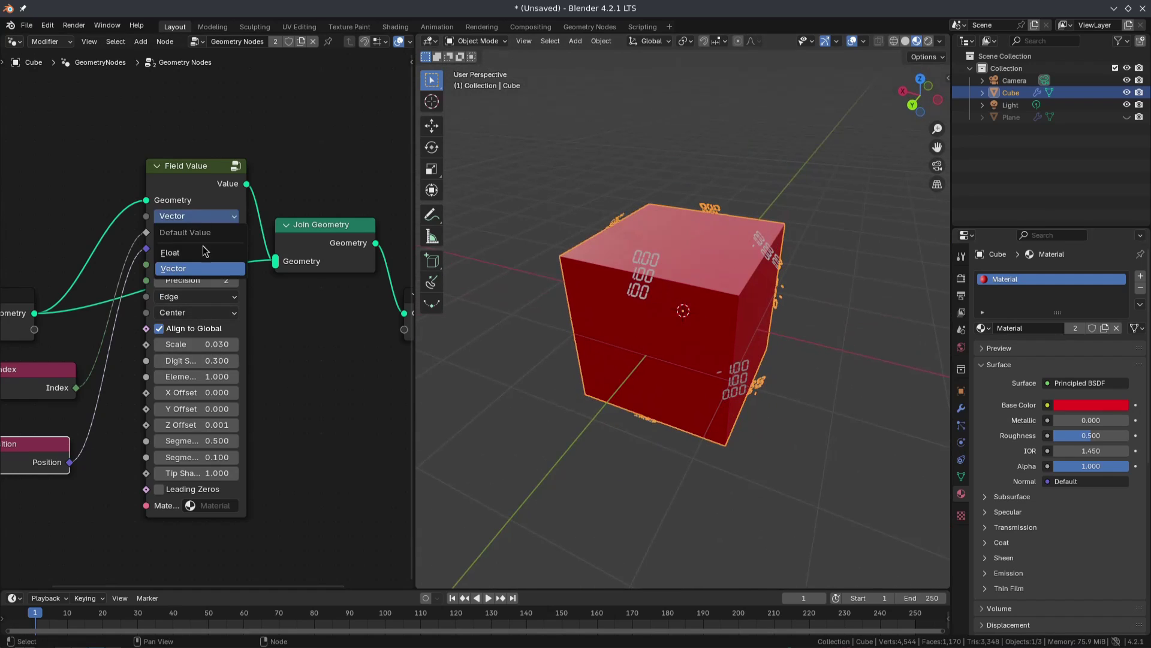
Step: Switch the Field Value domain to Point, keeping the Vector input type
{"action": "left_click", "coordinate": [204, 305]}
{"action": "left_click", "coordinate": [192, 296]}
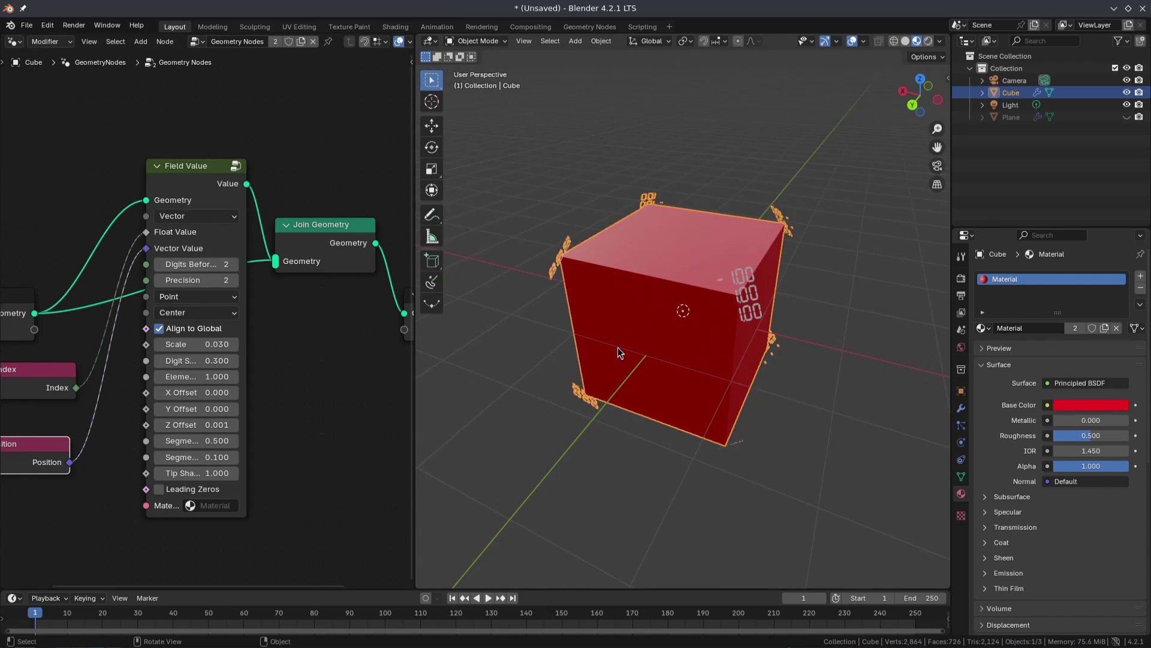
{"action": "middle_click_drag", "start_coordinate": [622, 353], "coordinate": [815, 282]}
Step: In Edit Mode, move one upper corner vertex of the cube about 0.48 m outward and upward, and inspect its displayed position values
{"action": "key", "text": "Tab"}
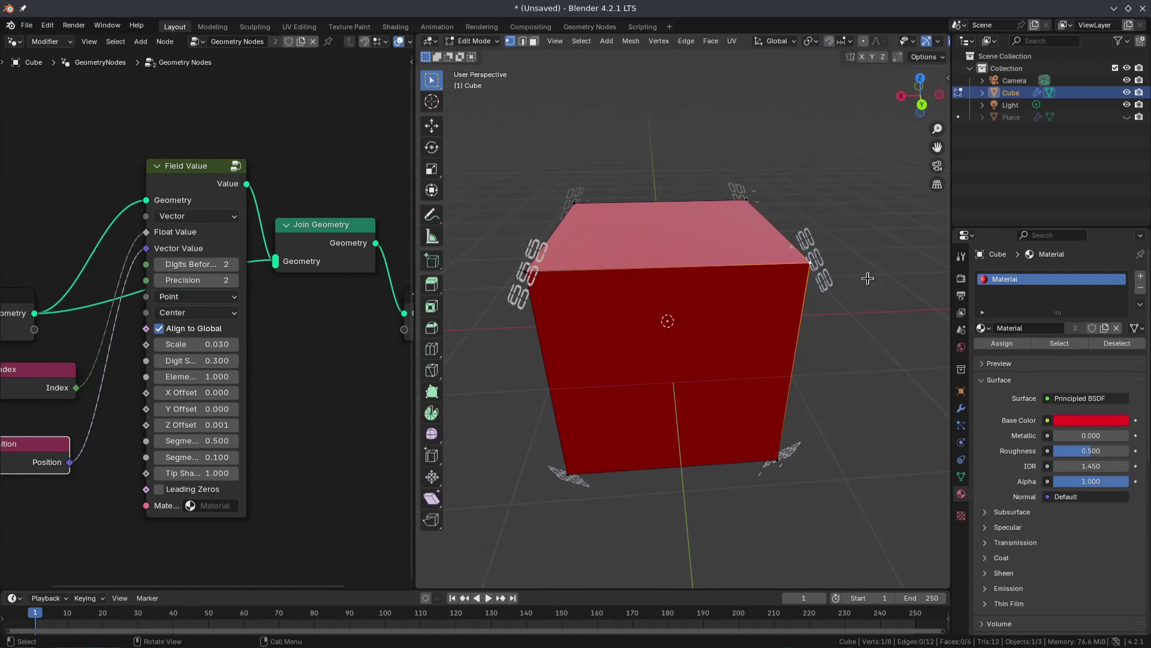
{"action": "key", "text": "g"}
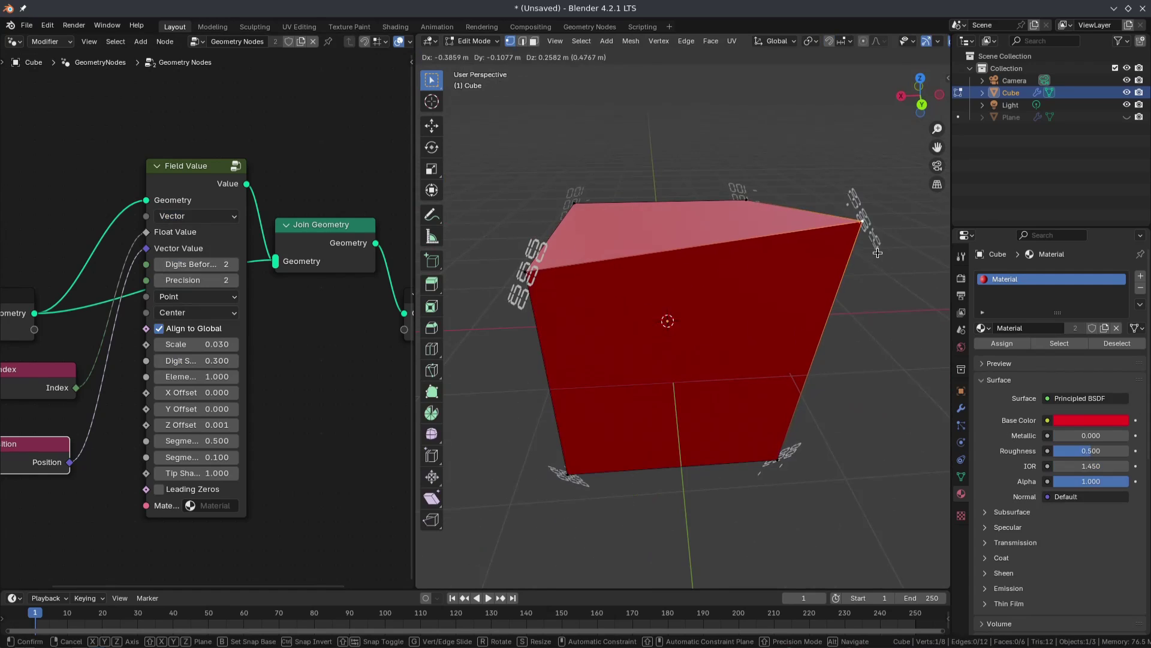
{"action": "left_click", "coordinate": [876, 253]}
{"action": "middle_click_drag", "start_coordinate": [857, 284], "coordinate": [758, 300]}
{"action": "scroll", "coordinate": [757, 300], "scroll_direction": "up", "scroll_amount": 3}
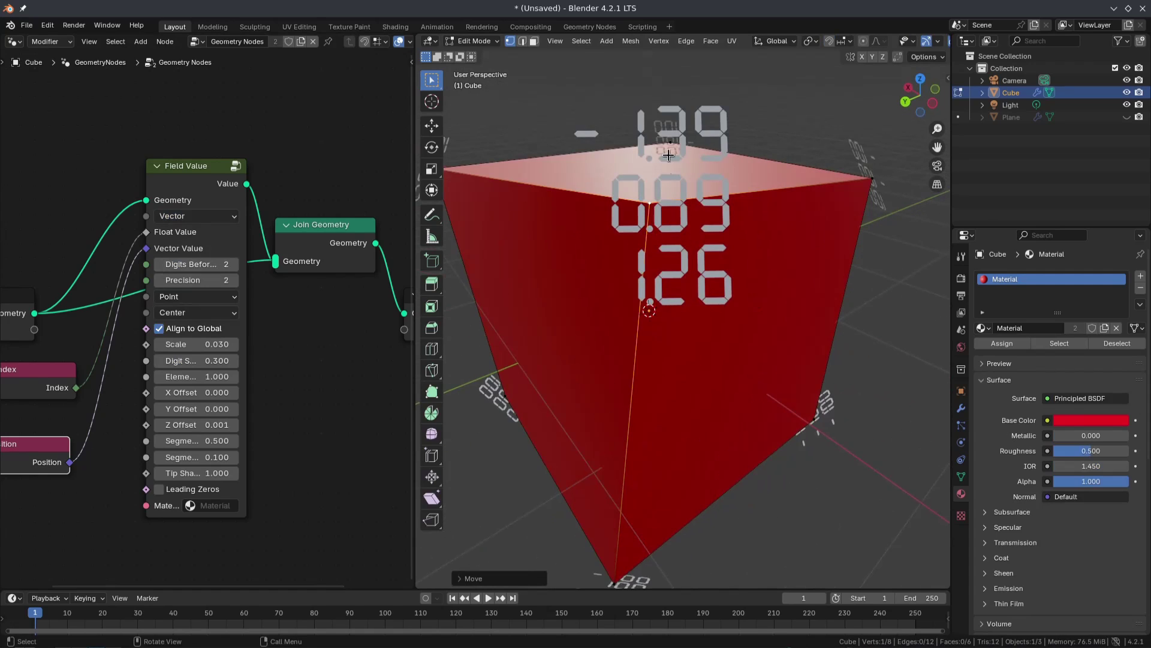
{"action": "scroll", "coordinate": [694, 271], "scroll_direction": "down", "scroll_amount": 4}
{"action": "middle_click_drag", "start_coordinate": [695, 270], "coordinate": [821, 211]}
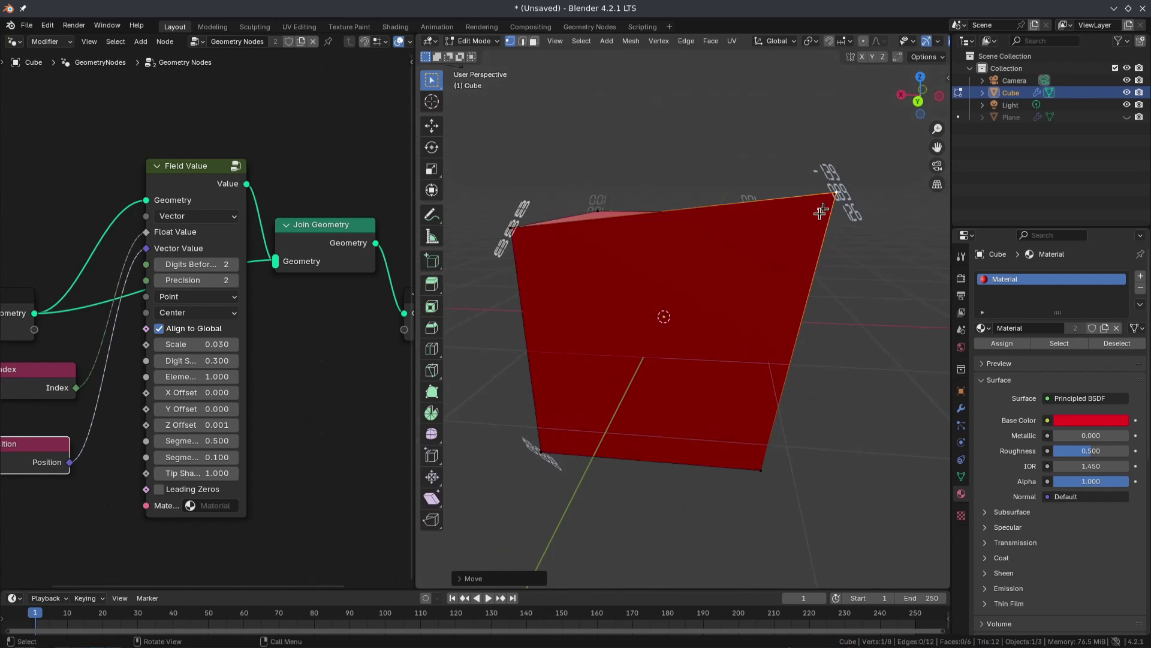
{"action": "middle_click_drag", "start_coordinate": [836, 258], "coordinate": [778, 249]}
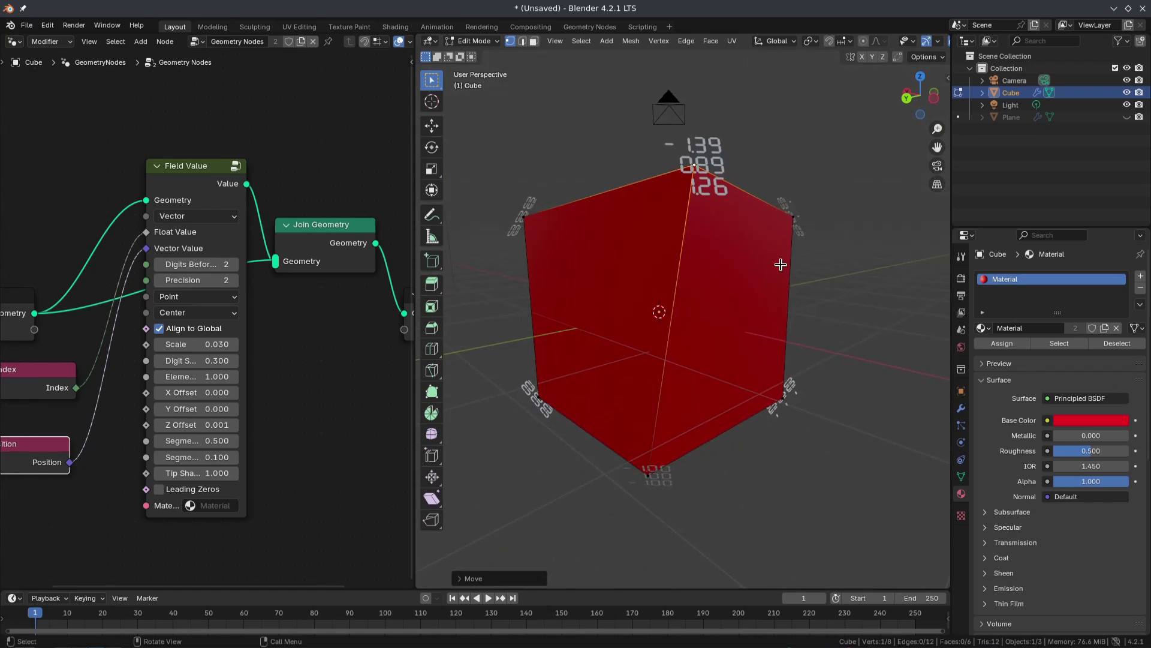
{"action": "middle_click_drag", "start_coordinate": [784, 265], "coordinate": [734, 270]}
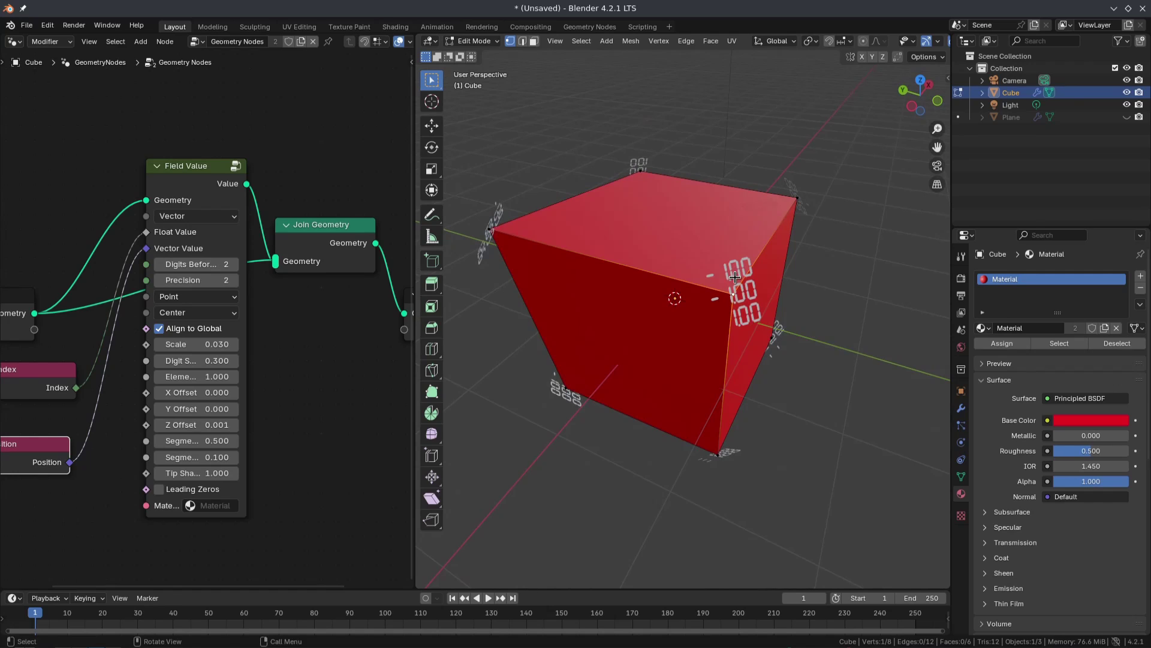
Step: Move the cube's upper corner vertex at (-1, -1, 1) to about (-0.41, -1.16, 1.59)
{"action": "key", "text": "g"}
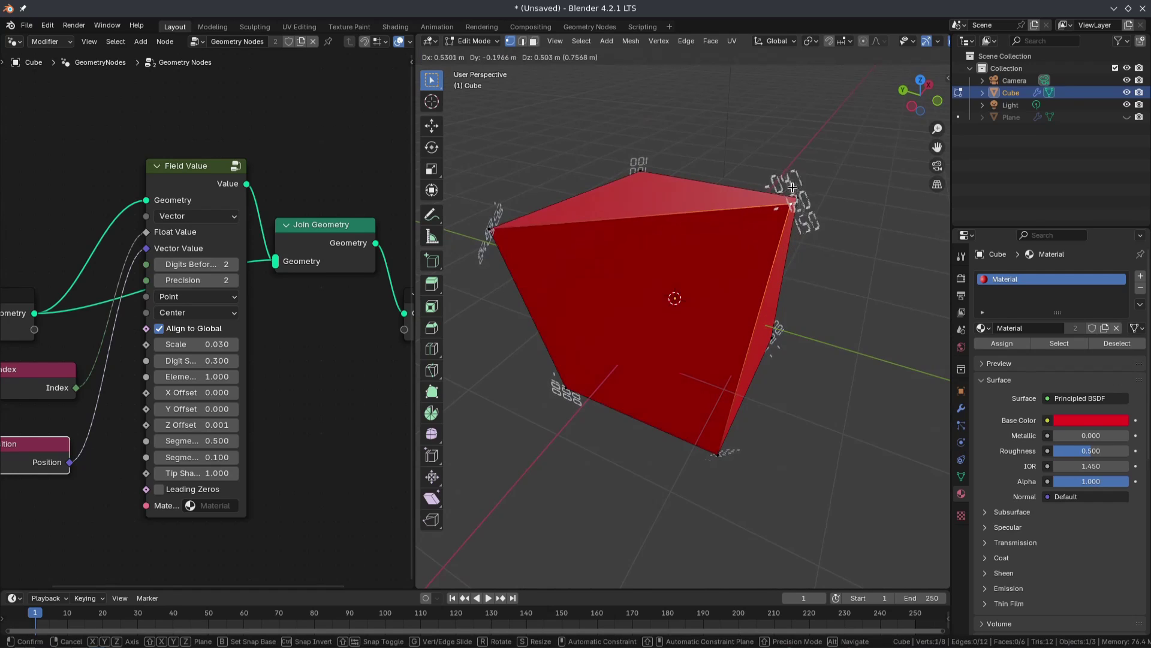
{"action": "left_click", "coordinate": [792, 171]}
{"action": "middle_click_drag", "start_coordinate": [792, 173], "coordinate": [788, 200]}
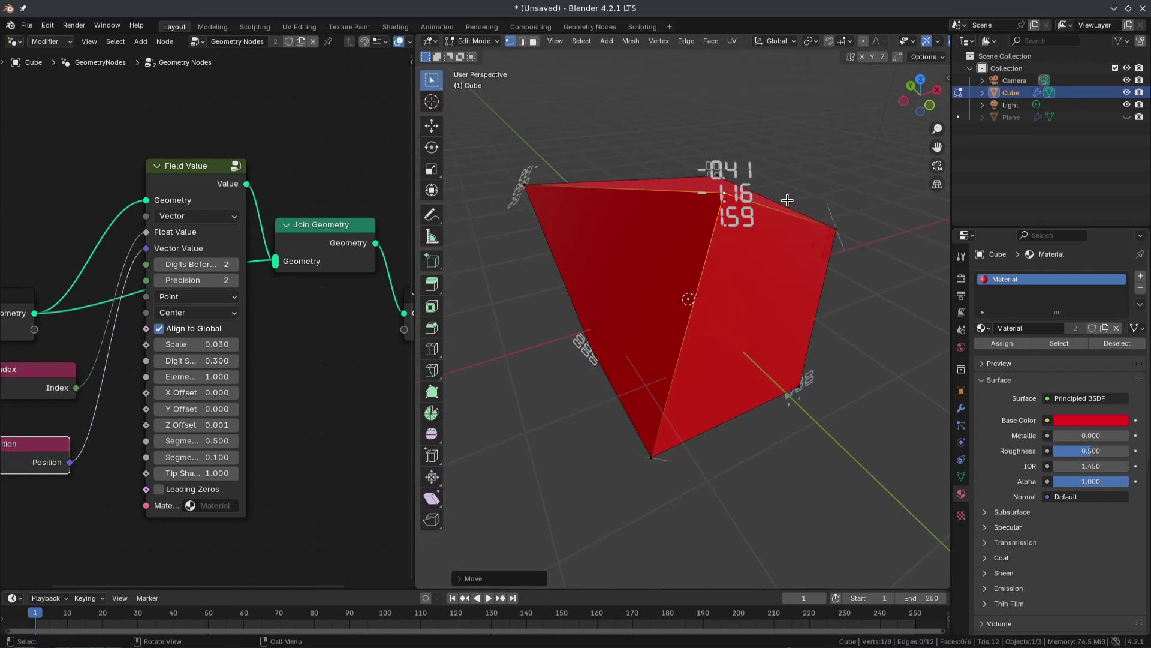
Step: Toggle the Field Value node's input type between Float and Vector to compare the displayed values, finishing on Vector
{"action": "scroll", "coordinate": [286, 427], "scroll_direction": "up", "scroll_amount": 3}
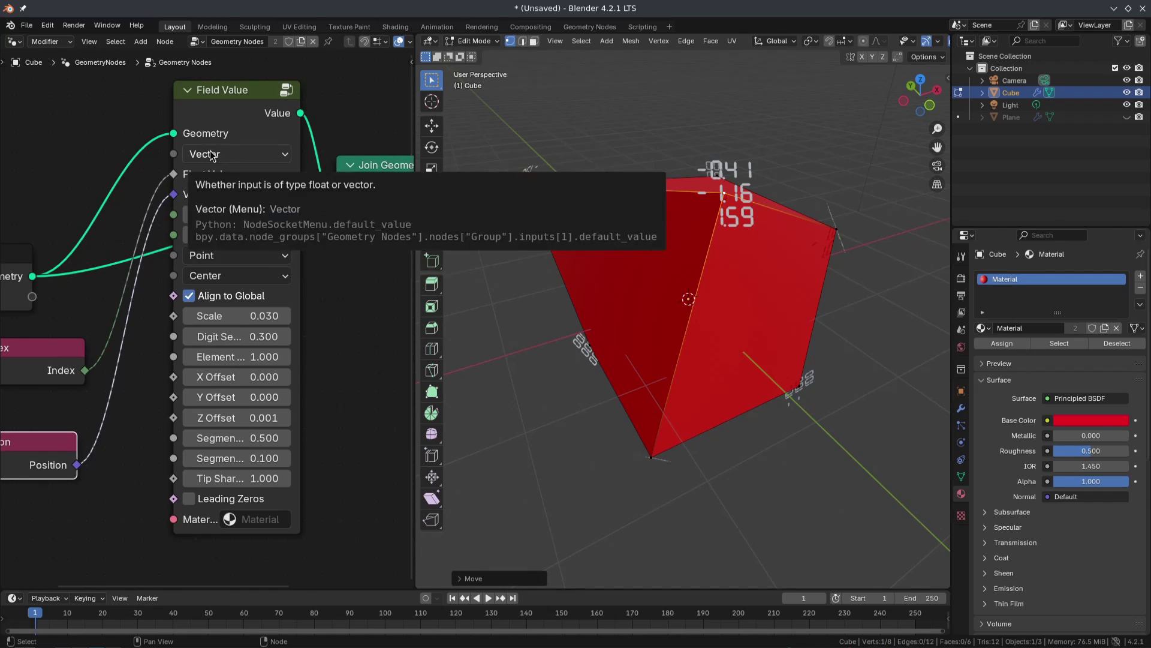
{"action": "left_click", "coordinate": [237, 154]}
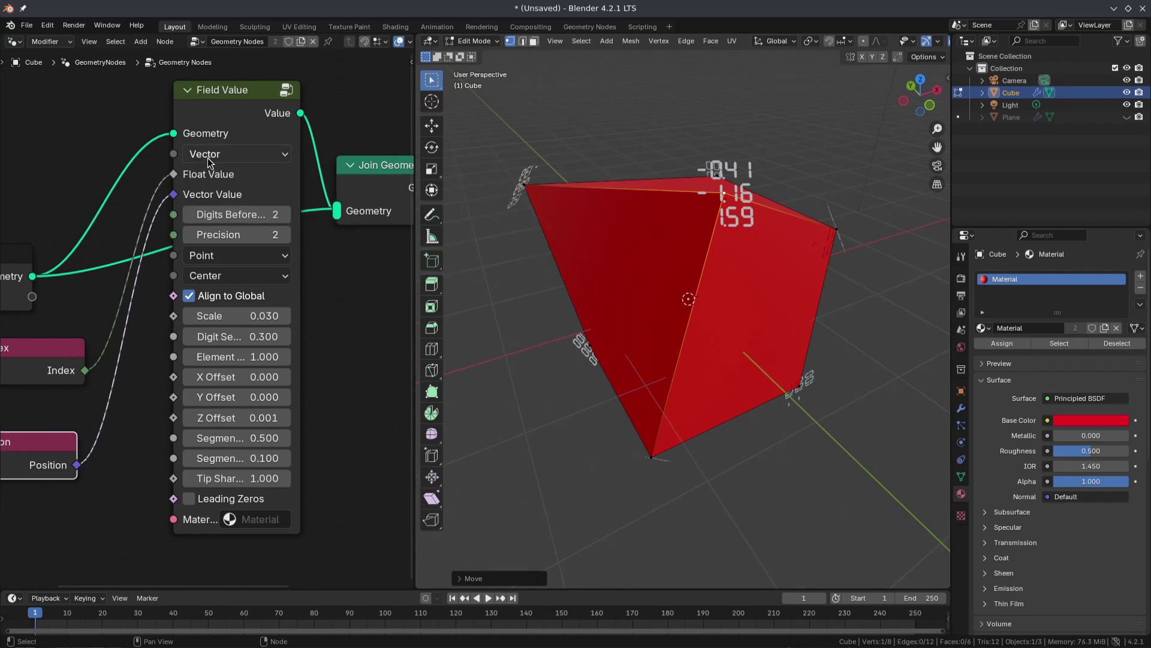
{"action": "left_click", "coordinate": [209, 157]}
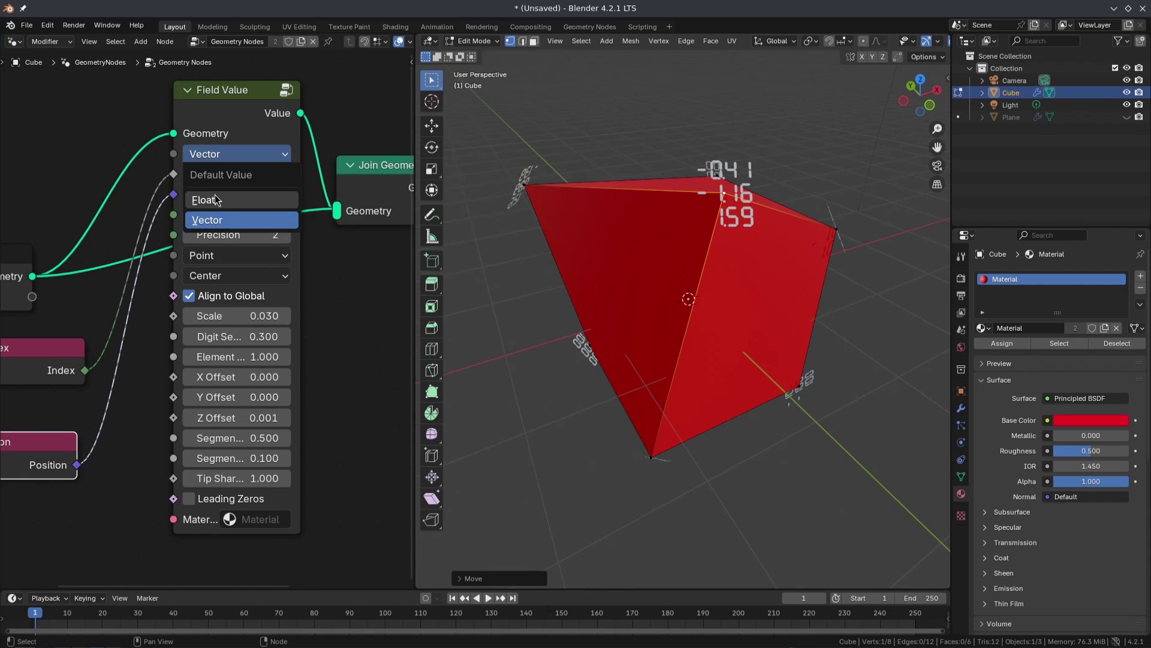
{"action": "left_click", "coordinate": [215, 199]}
{"action": "left_click", "coordinate": [221, 158]}
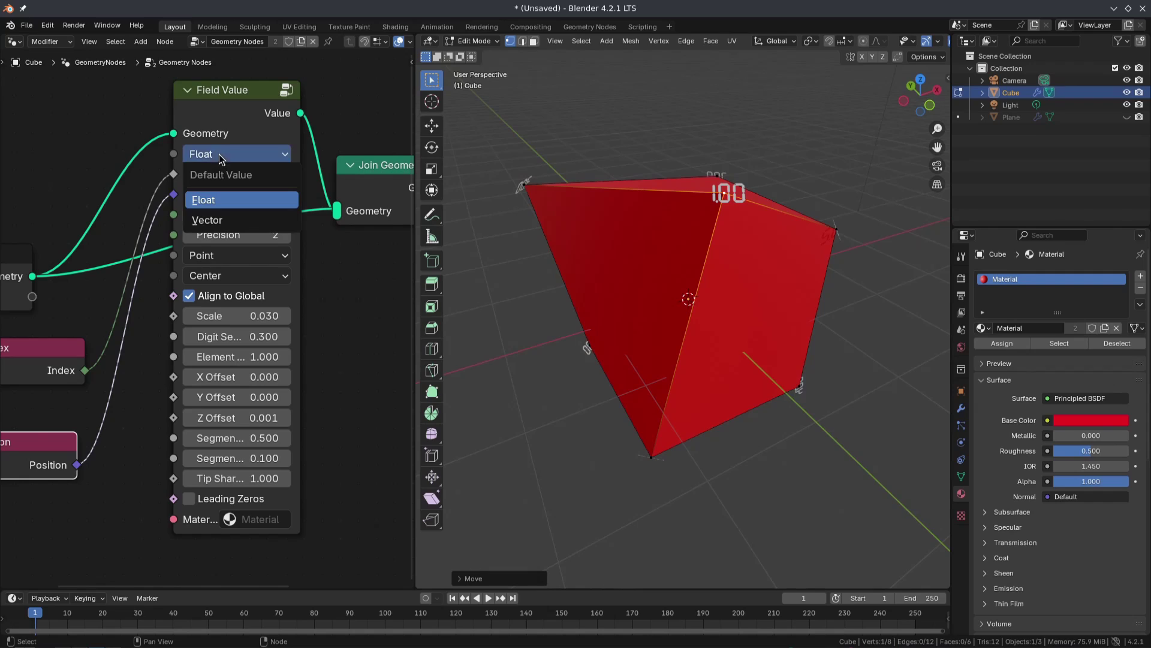
{"action": "left_click", "coordinate": [216, 220]}
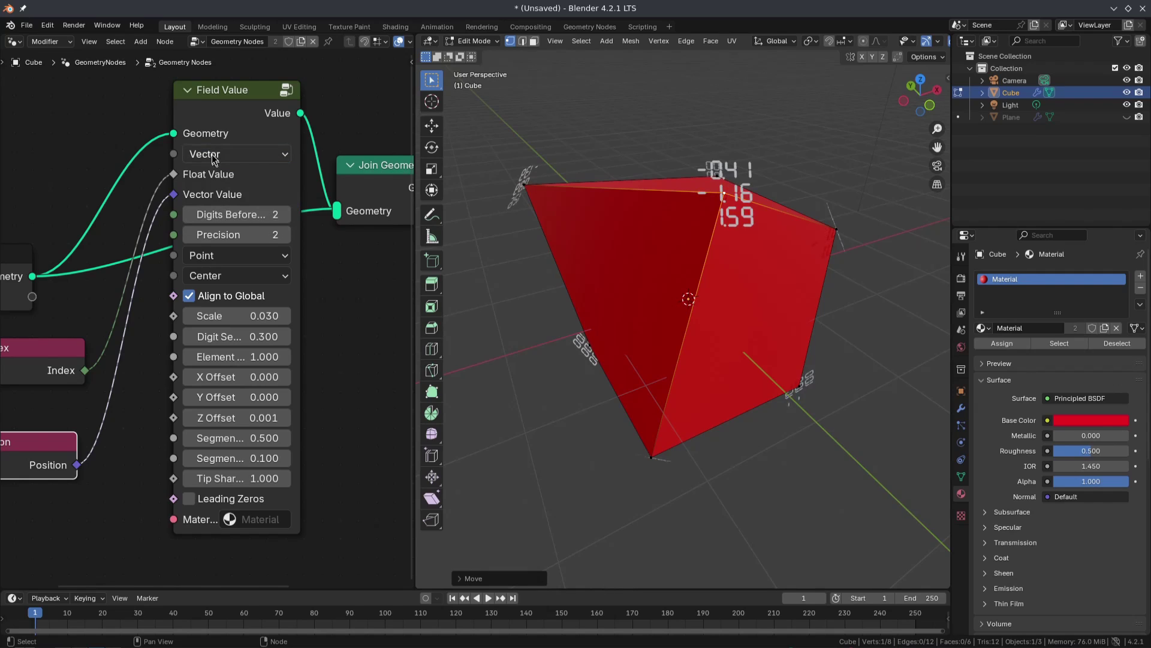
{"action": "left_click", "coordinate": [213, 157]}
{"action": "left_click", "coordinate": [214, 199]}
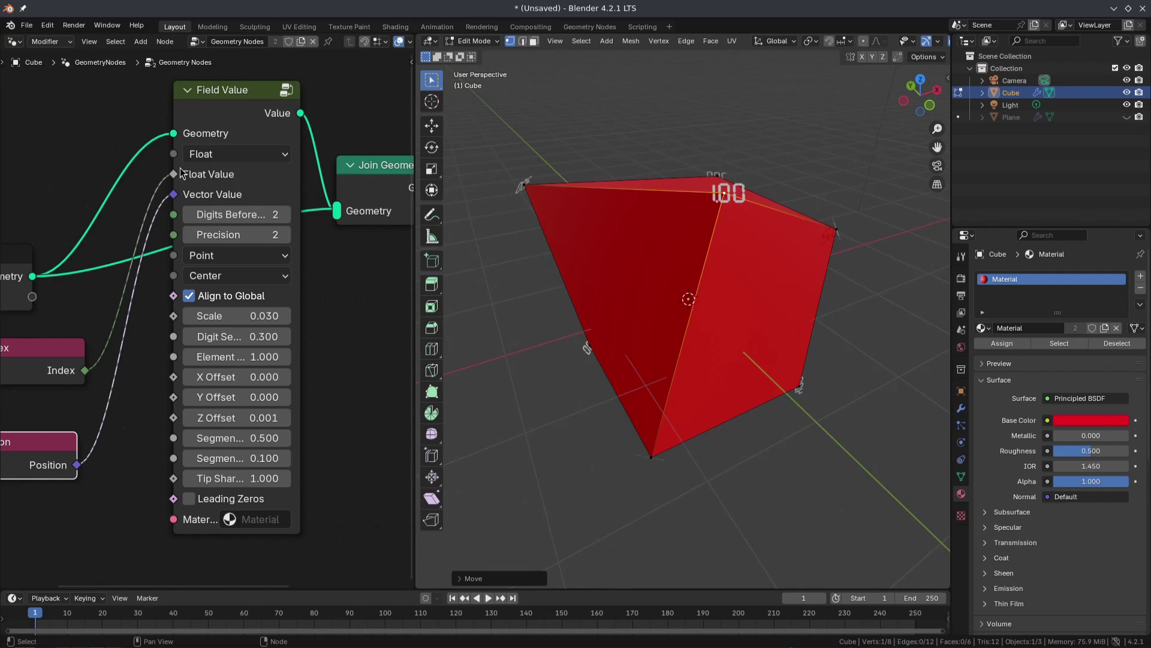
{"action": "mouse_move", "coordinate": [172, 178]}
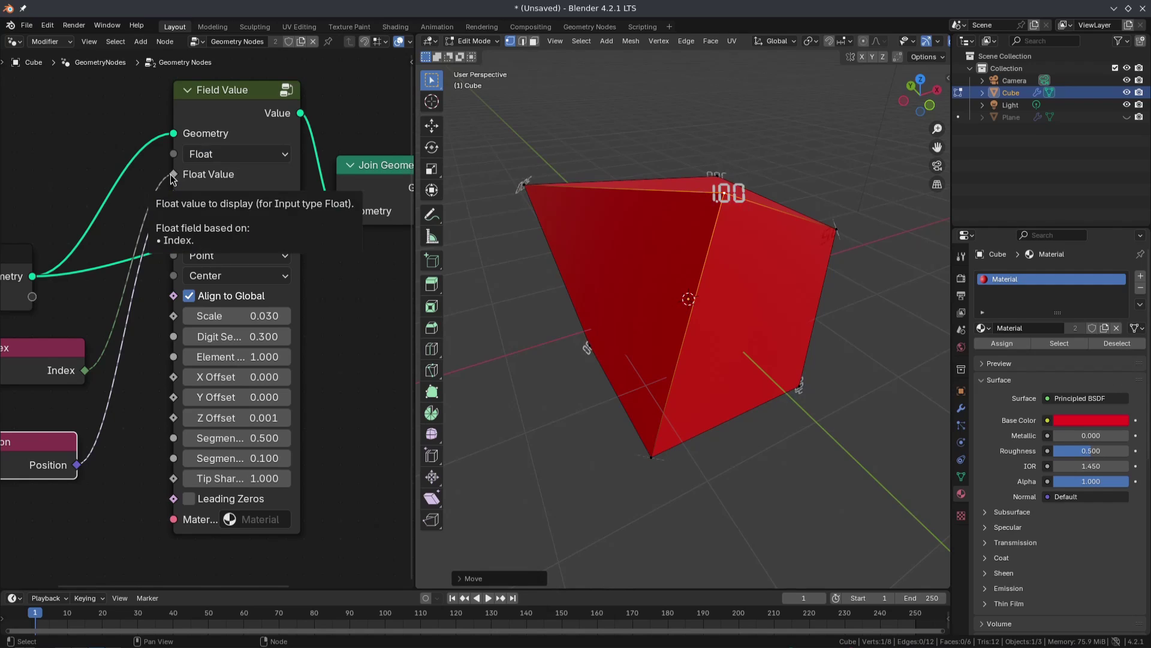
{"action": "left_click", "coordinate": [218, 154]}
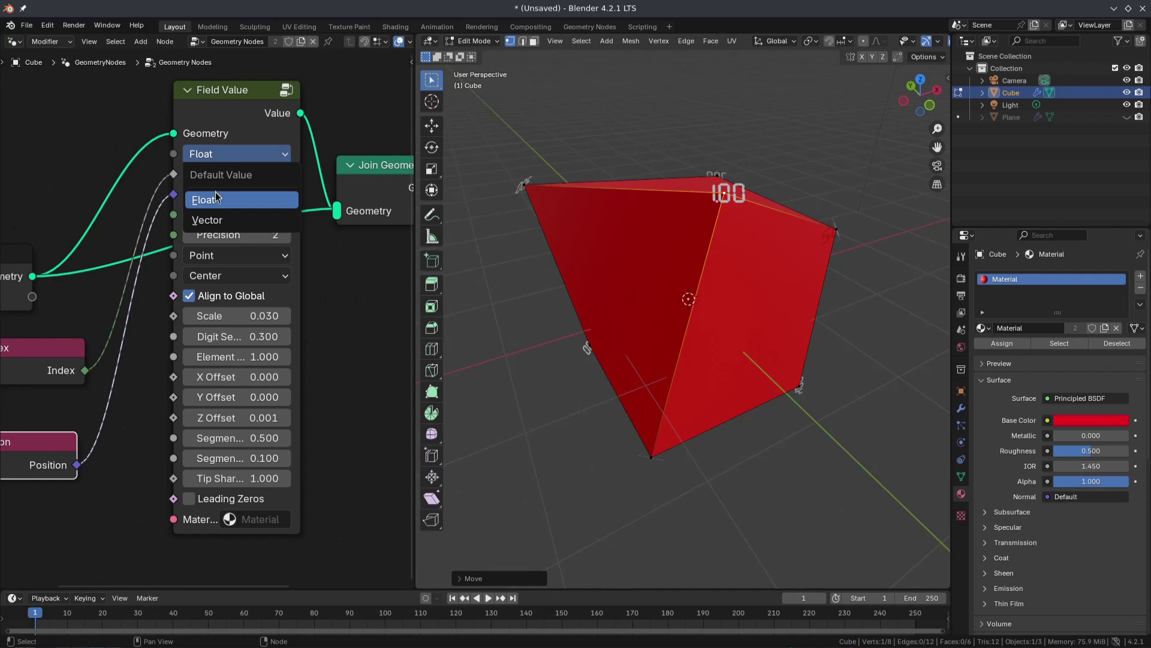
{"action": "left_click", "coordinate": [220, 219]}
{"action": "mouse_move", "coordinate": [175, 199]}
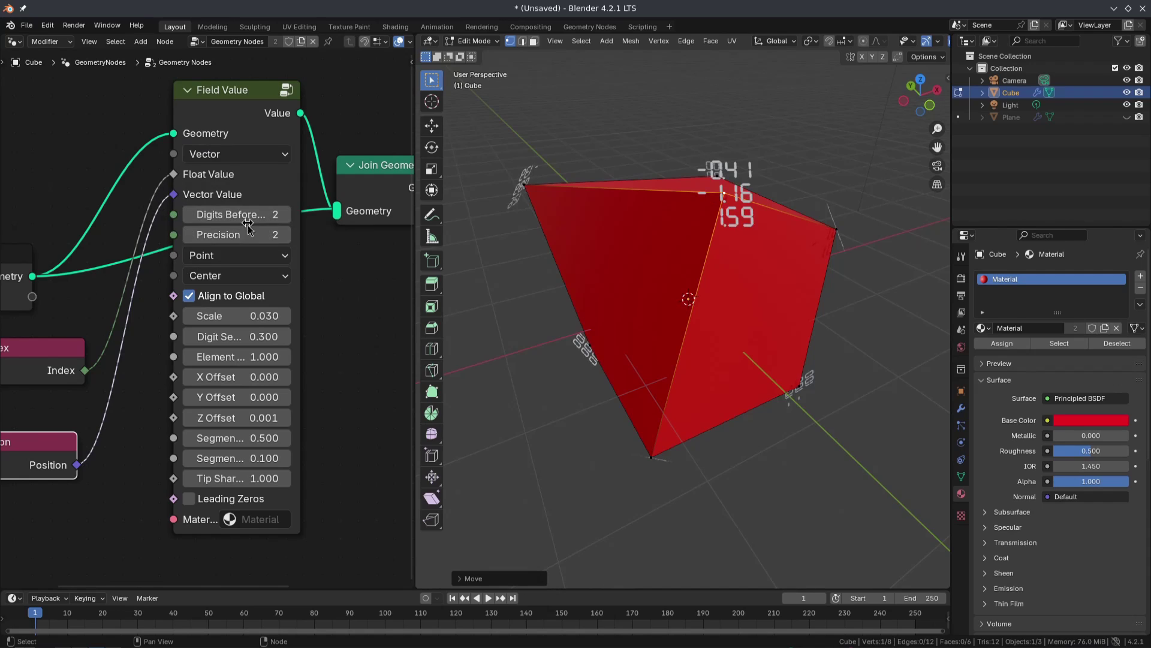
Step: Delete the Index node that feeds the Float Value input of the Field Value node
{"action": "scroll", "coordinate": [667, 212], "scroll_direction": "up", "scroll_amount": 4}
{"action": "middle_click_drag", "start_coordinate": [712, 190], "coordinate": [697, 295]}
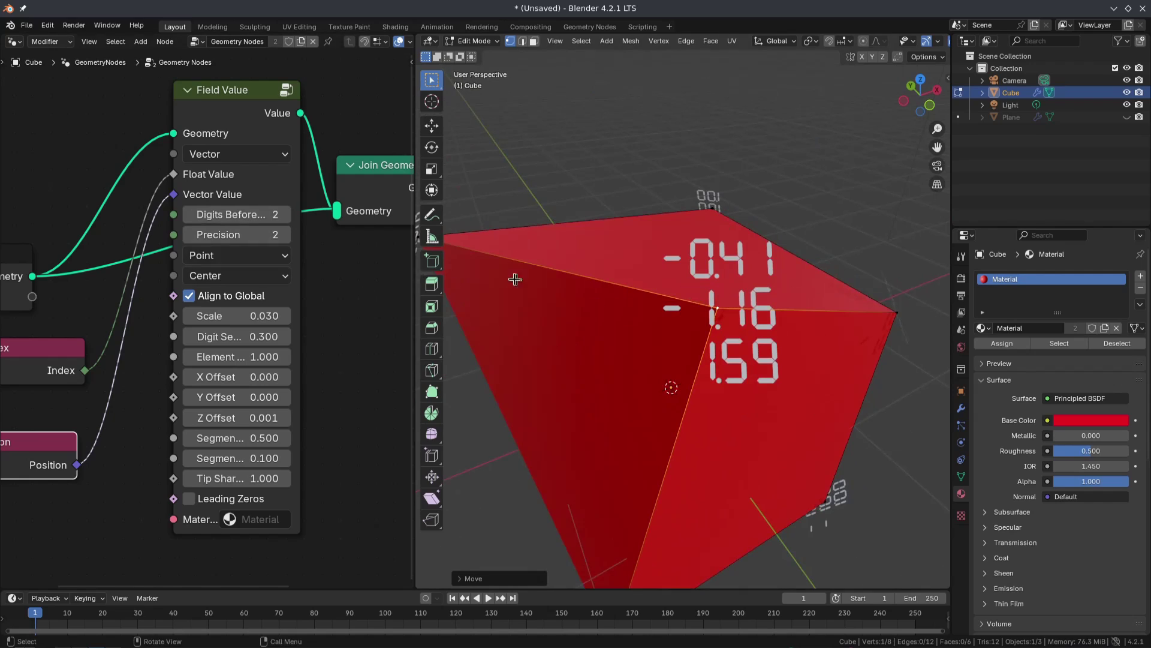
{"action": "middle_click_drag", "start_coordinate": [182, 282], "coordinate": [224, 215]}
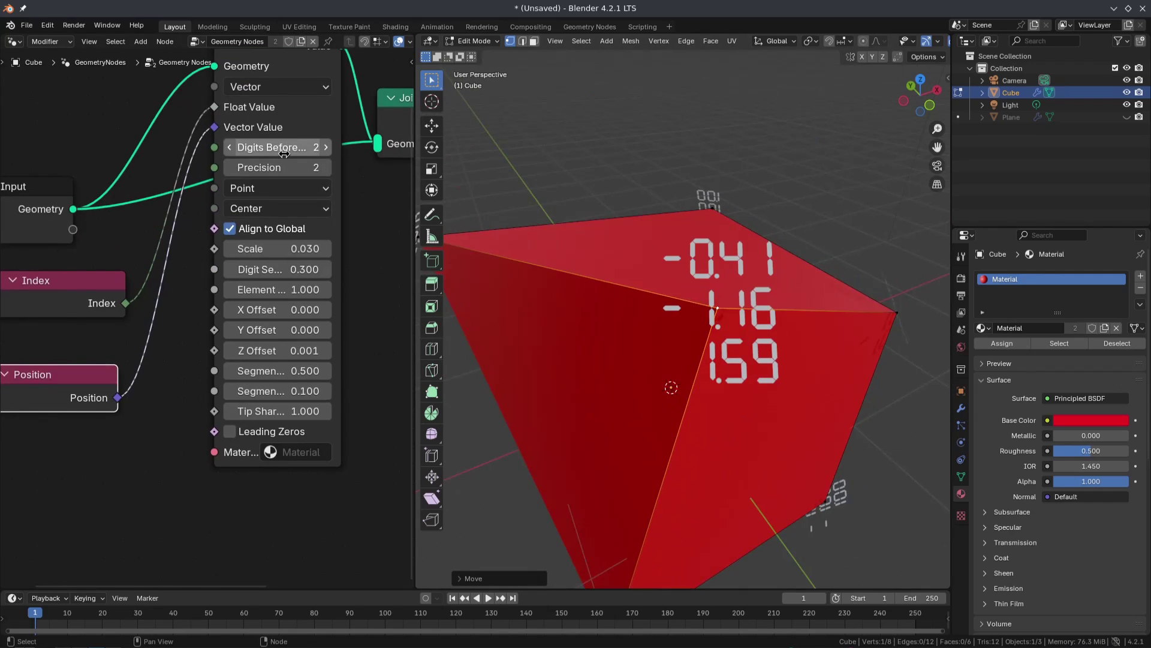
{"action": "left_click", "coordinate": [84, 289]}
{"action": "key", "text": "x"}
Step: Add an Index Switch node feeding the Field Value node's Float Value and place it between the Group Input and Position nodes
{"action": "left_click_drag", "start_coordinate": [214, 107], "coordinate": [133, 248]}
{"action": "type", "text": "ind"}
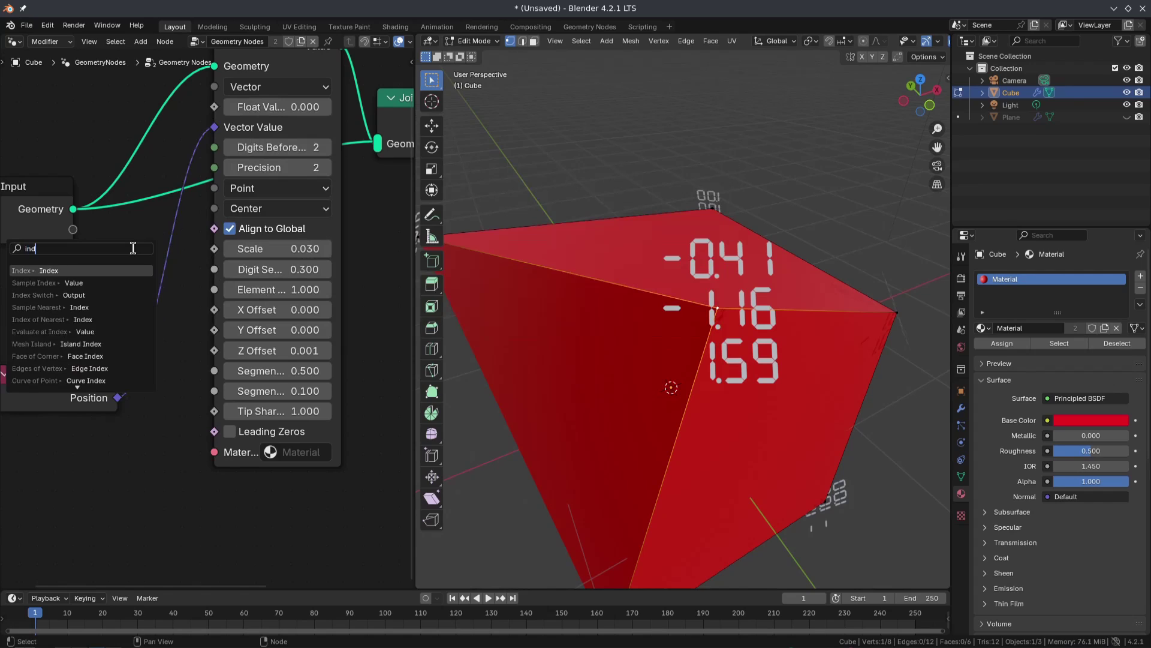
{"action": "type", "text": "ex sw"}
{"action": "key", "text": "Return"}
{"action": "left_click", "coordinate": [124, 240]}
{"action": "middle_click_drag", "start_coordinate": [121, 278], "coordinate": [208, 298]}
{"action": "left_click_drag", "start_coordinate": [162, 397], "coordinate": [182, 467]}
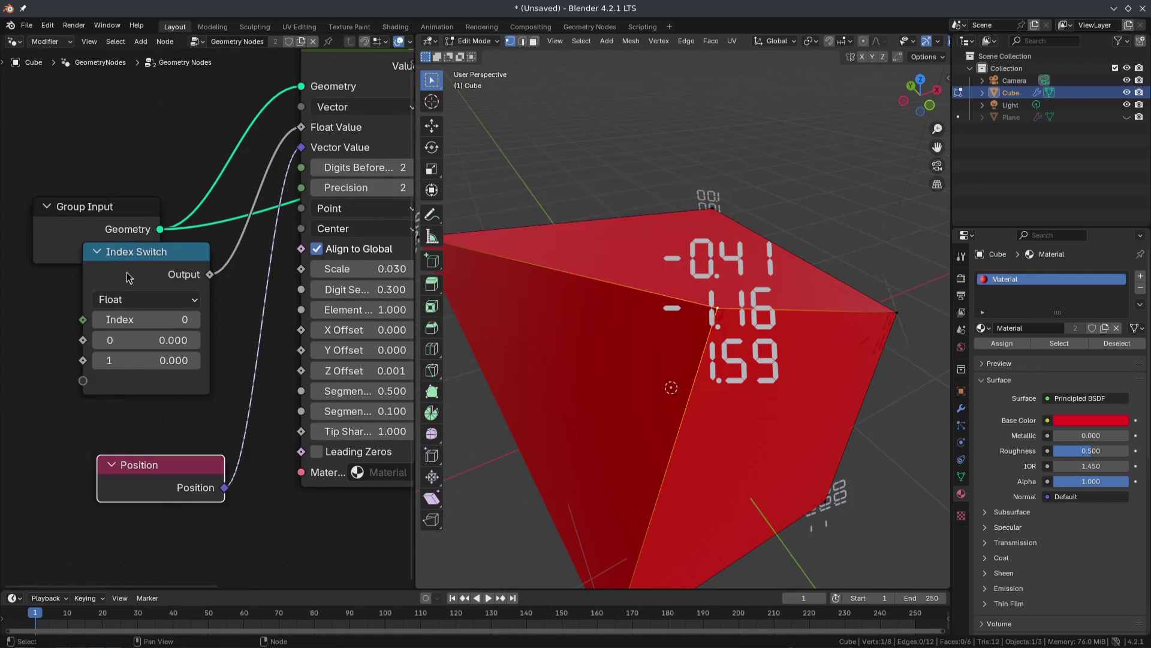
{"action": "left_click_drag", "start_coordinate": [128, 274], "coordinate": [125, 311]}
Step: Set the Field Value node's input type to Float and inspect the numbers on the cube's vertices
{"action": "left_click", "coordinate": [359, 107]}
{"action": "left_click", "coordinate": [345, 149]}
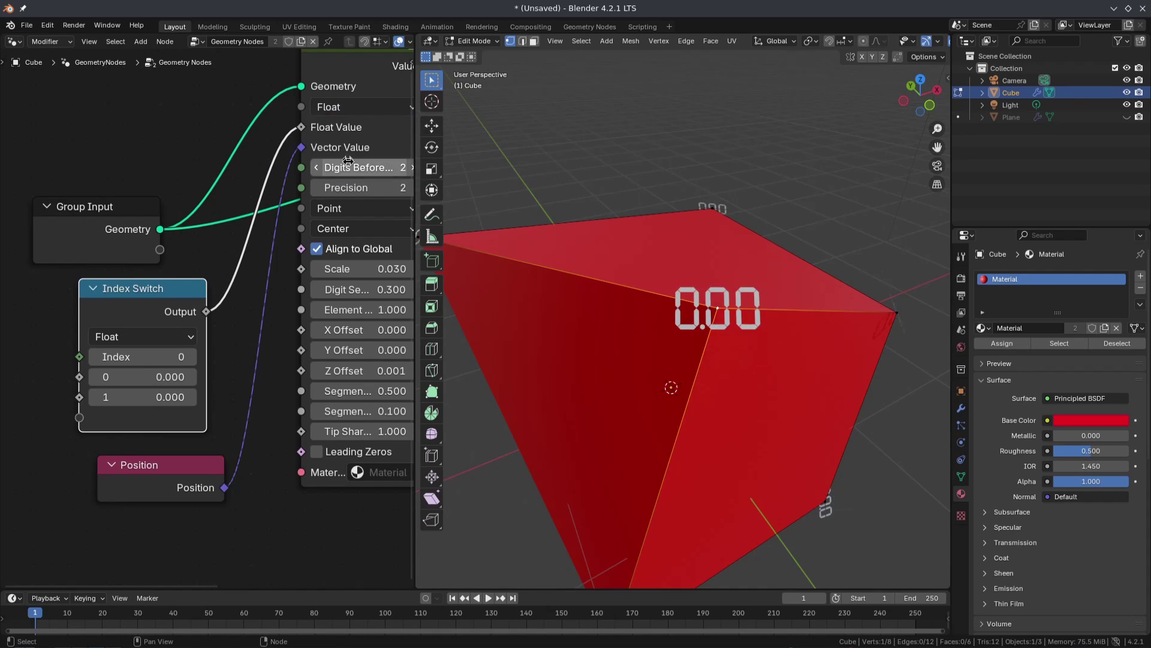
{"action": "middle_click_drag", "start_coordinate": [830, 396], "coordinate": [756, 358]}
{"action": "scroll", "coordinate": [837, 331], "scroll_direction": "down", "scroll_amount": 3}
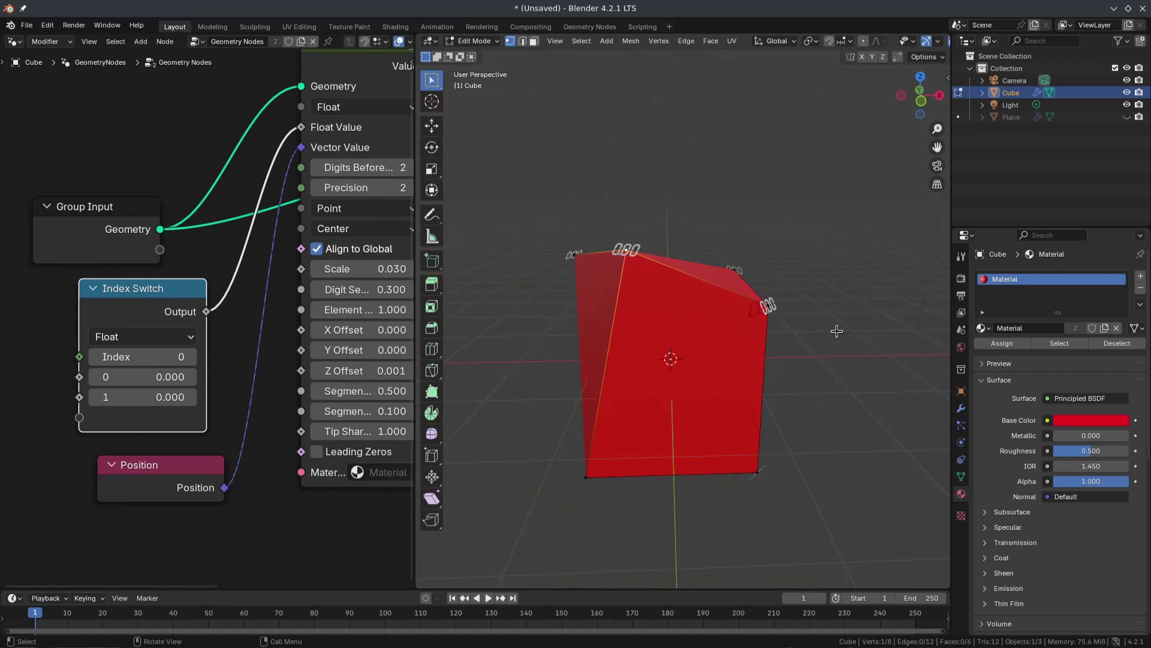
Step: Add an Index node and use it to drive the Index input of the Index Switch node
{"action": "middle_click_drag", "start_coordinate": [105, 375], "coordinate": [170, 365]}
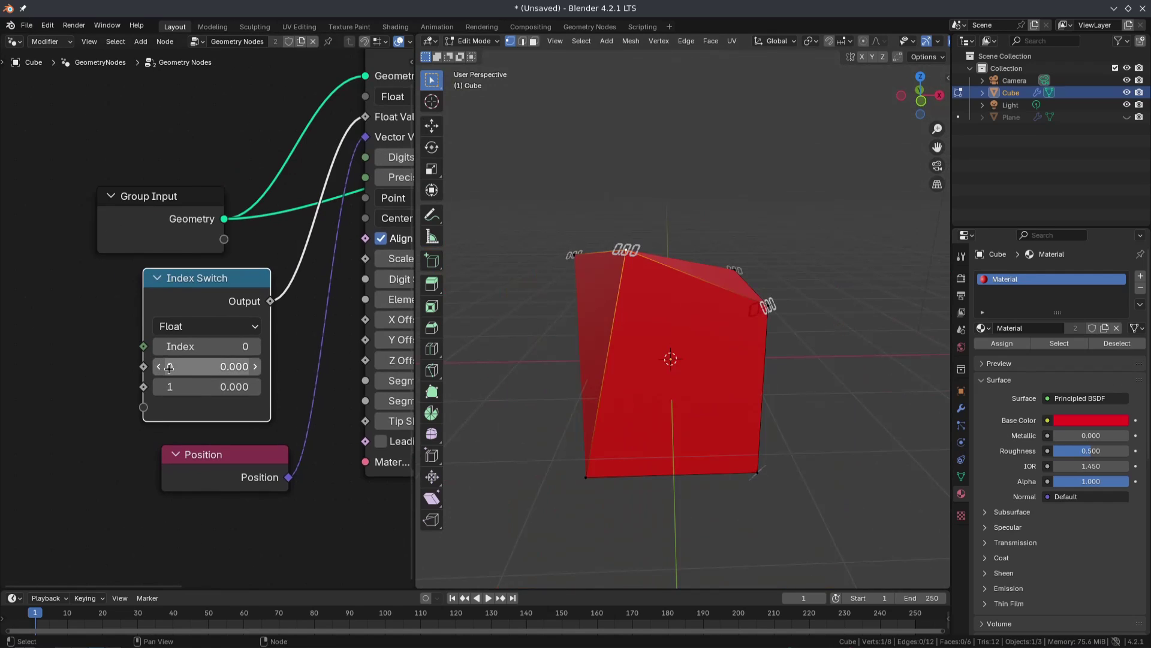
{"action": "left_click_drag", "start_coordinate": [144, 366], "coordinate": [88, 377]}
{"action": "type", "text": "ind"}
{"action": "key", "text": "Return"}
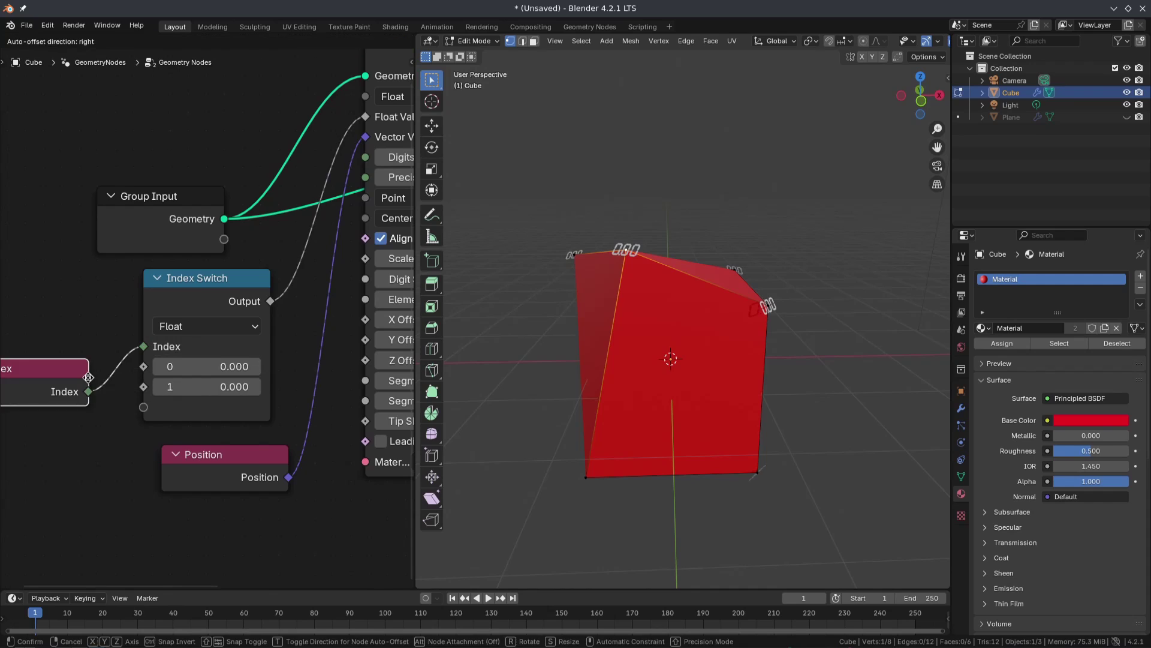
{"action": "middle_click_drag", "start_coordinate": [671, 382], "coordinate": [699, 386]}
{"action": "scroll", "coordinate": [699, 386], "scroll_direction": "up", "scroll_amount": 3}
{"action": "scroll", "coordinate": [344, 391], "scroll_direction": "down", "scroll_amount": 4}
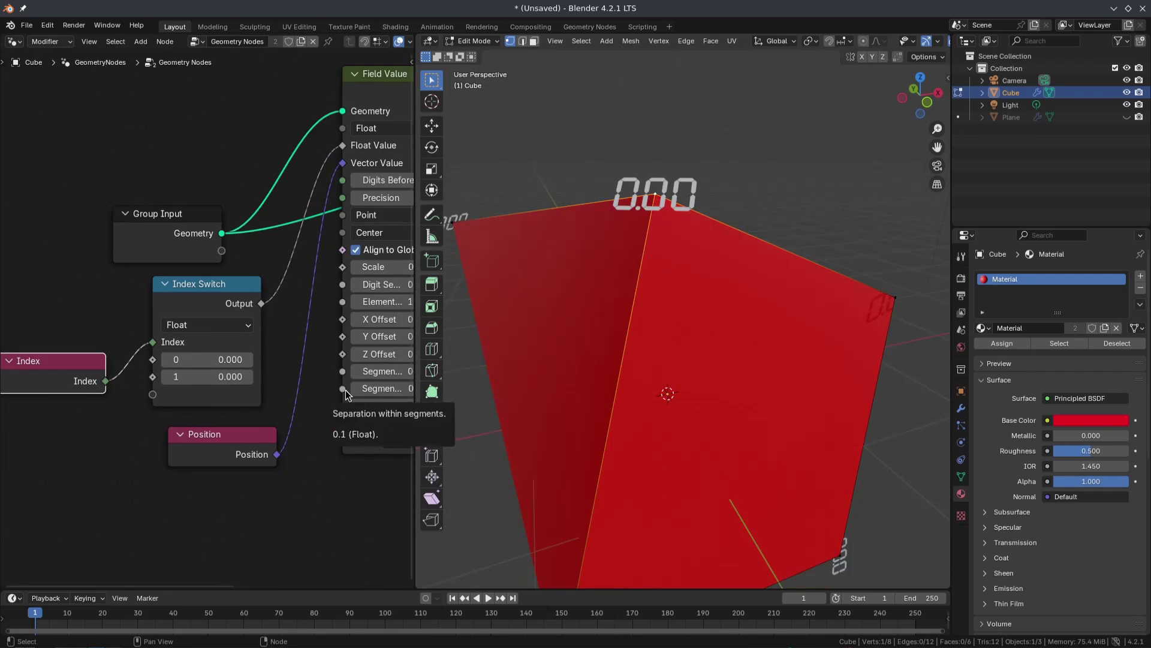
Step: Duplicate the Field Value node and place the copy directly below the original
{"action": "middle_click_drag", "start_coordinate": [344, 390], "coordinate": [253, 355]}
{"action": "left_click", "coordinate": [267, 90]}
{"action": "key", "text": "shift+d"}
{"action": "left_click", "coordinate": [269, 443]}
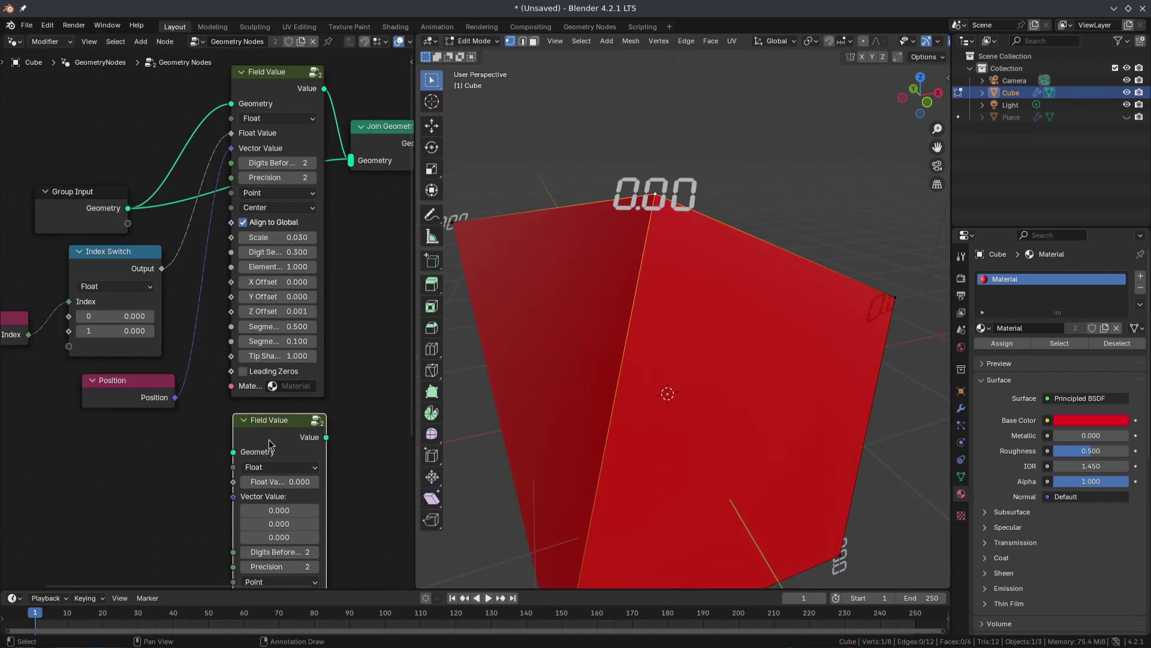
{"action": "middle_click_drag", "start_coordinate": [273, 448], "coordinate": [292, 361]}
Step: Connect the Group Input geometry to the duplicated Field Value node and set its digits before the decimal point to 1 and Precision to 0
{"action": "left_click_drag", "start_coordinate": [147, 121], "coordinate": [213, 411]}
{"action": "double_click", "coordinate": [294, 465]}
{"action": "type", "text": "1"}
{"action": "key", "text": "Tab"}
{"action": "key", "text": "0"}
{"action": "key", "text": "Return"}
Step: Feed the duplicate's Float Value with a new Index node and connect its Value output to Join Geometry
{"action": "type", "text": "ind"}
{"action": "key", "text": "Return"}
{"action": "left_click", "coordinate": [216, 409]}
{"action": "middle_click_drag", "start_coordinate": [298, 385], "coordinate": [159, 459]}
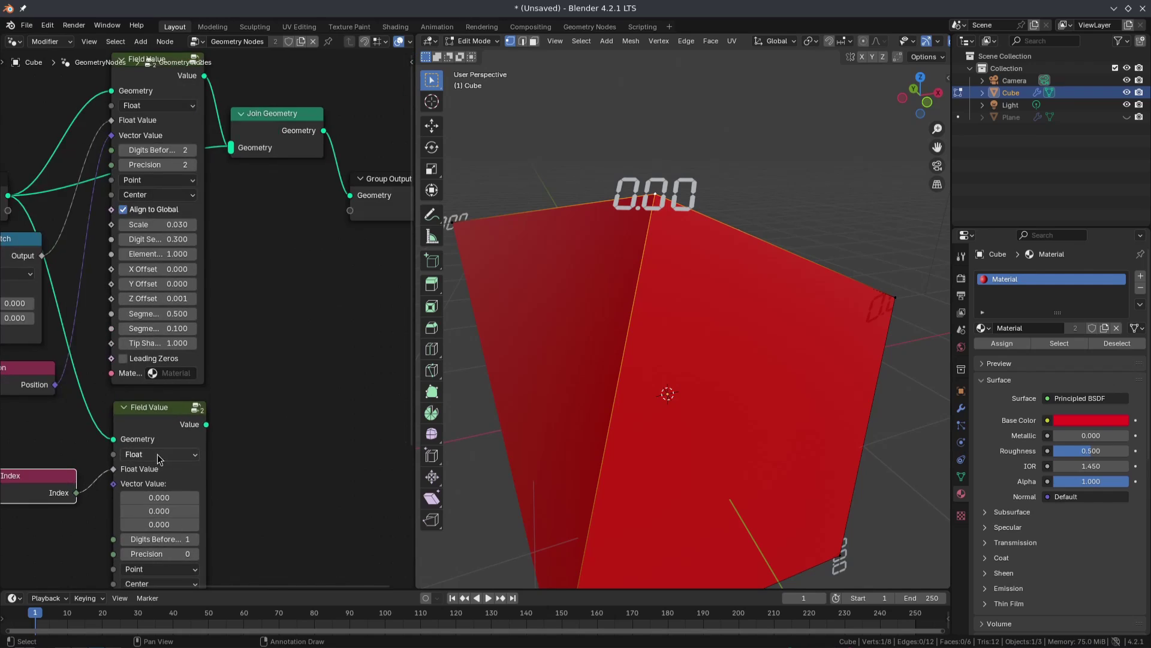
{"action": "left_click_drag", "start_coordinate": [206, 424], "coordinate": [232, 150]}
Step: Set the duplicate Field Value node's Scale to 0.070 and decrease its X Offset to place the indices beside the values
{"action": "middle_click_drag", "start_coordinate": [294, 411], "coordinate": [364, 237]}
{"action": "scroll", "coordinate": [458, 270], "scroll_direction": "down", "scroll_amount": 1}
{"action": "left_click_drag", "start_coordinate": [237, 485], "coordinate": [219, 485], "text": "shift"}
{"action": "left_click_drag", "start_coordinate": [232, 440], "coordinate": [235, 440], "text": "shift"}
Step: Set Index Switch item 0 to 2.45 and item 1 to 5.67
{"action": "middle_click_drag", "start_coordinate": [162, 278], "coordinate": [188, 368]}
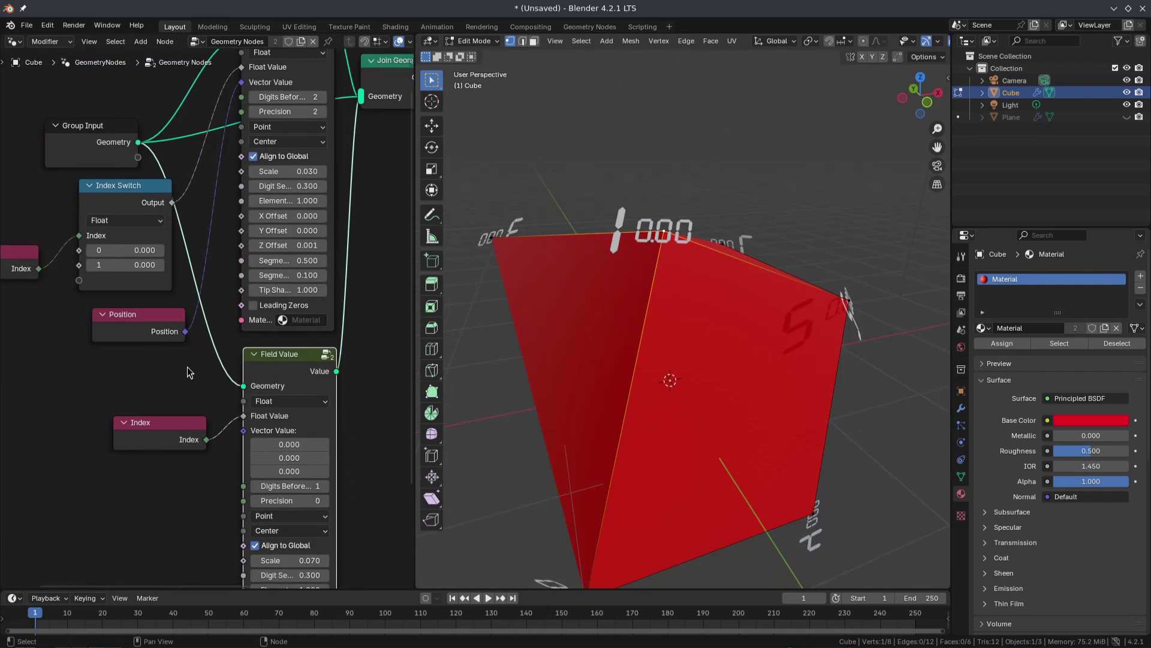
{"action": "scroll", "coordinate": [175, 312], "scroll_direction": "up", "scroll_amount": 4}
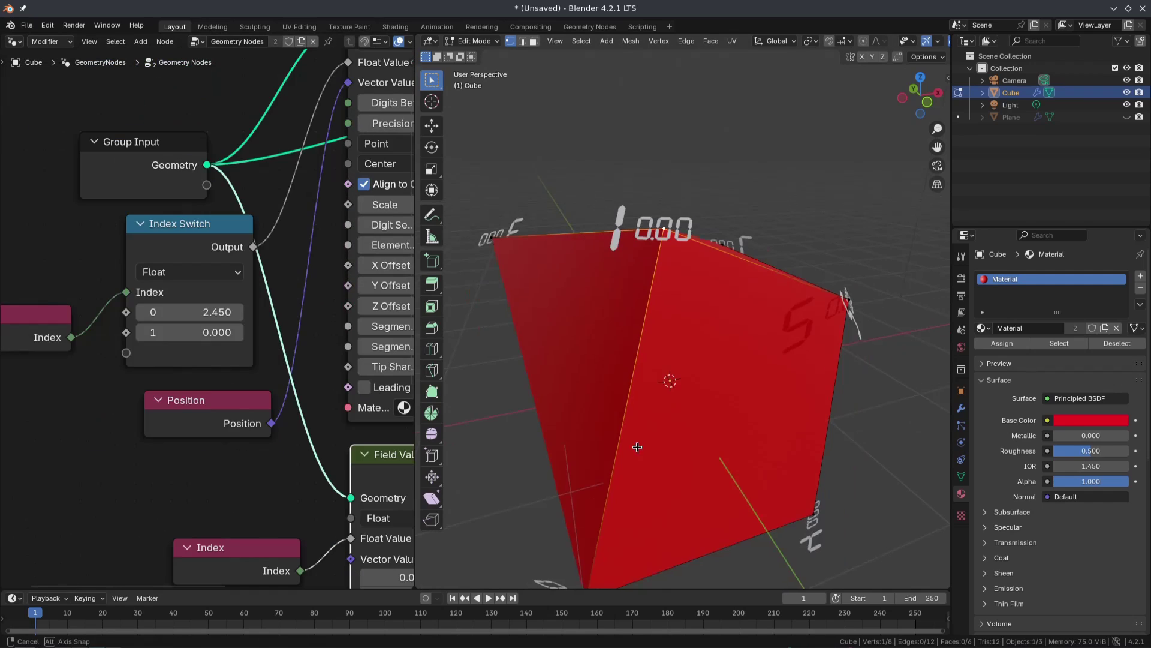
{"action": "middle_click_drag", "start_coordinate": [637, 444], "coordinate": [653, 365]}
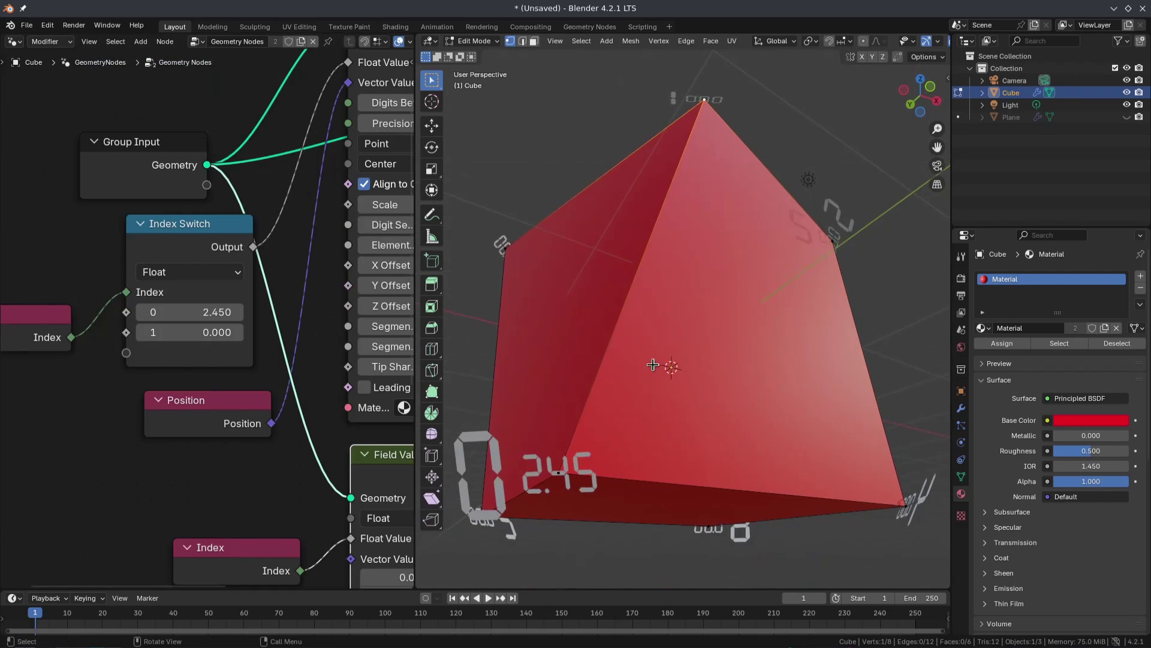
{"action": "middle_click_drag", "start_coordinate": [595, 411], "coordinate": [633, 305]}
{"action": "left_click", "coordinate": [200, 330]}
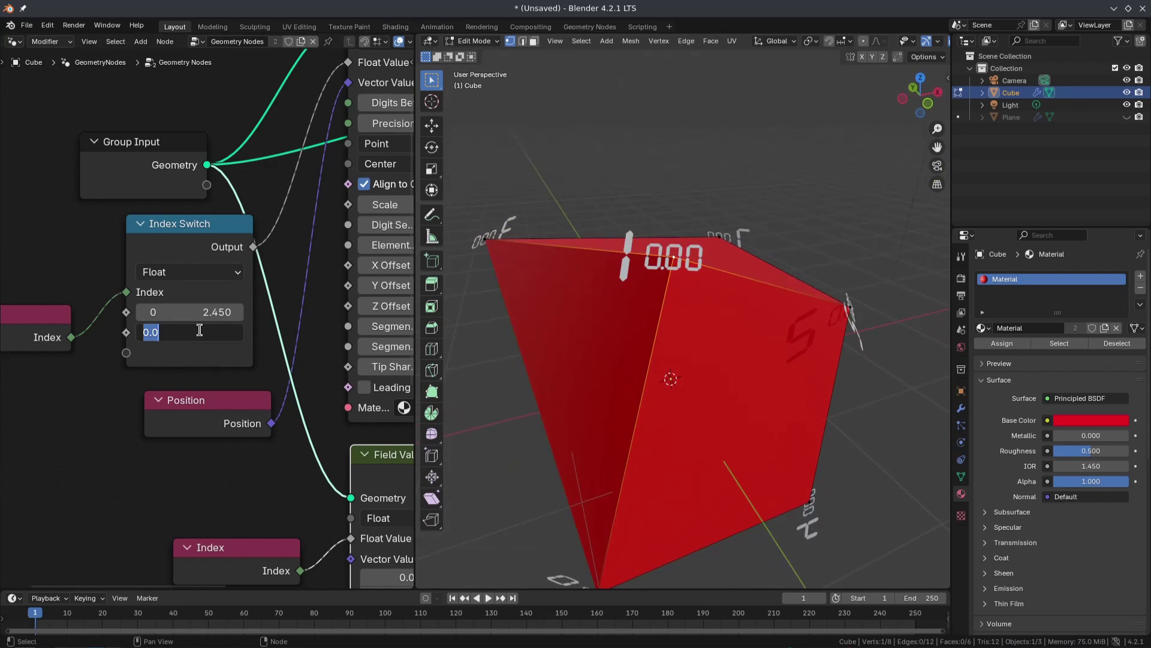
{"action": "type", "text": "5.67"}
{"action": "key", "text": "Return"}
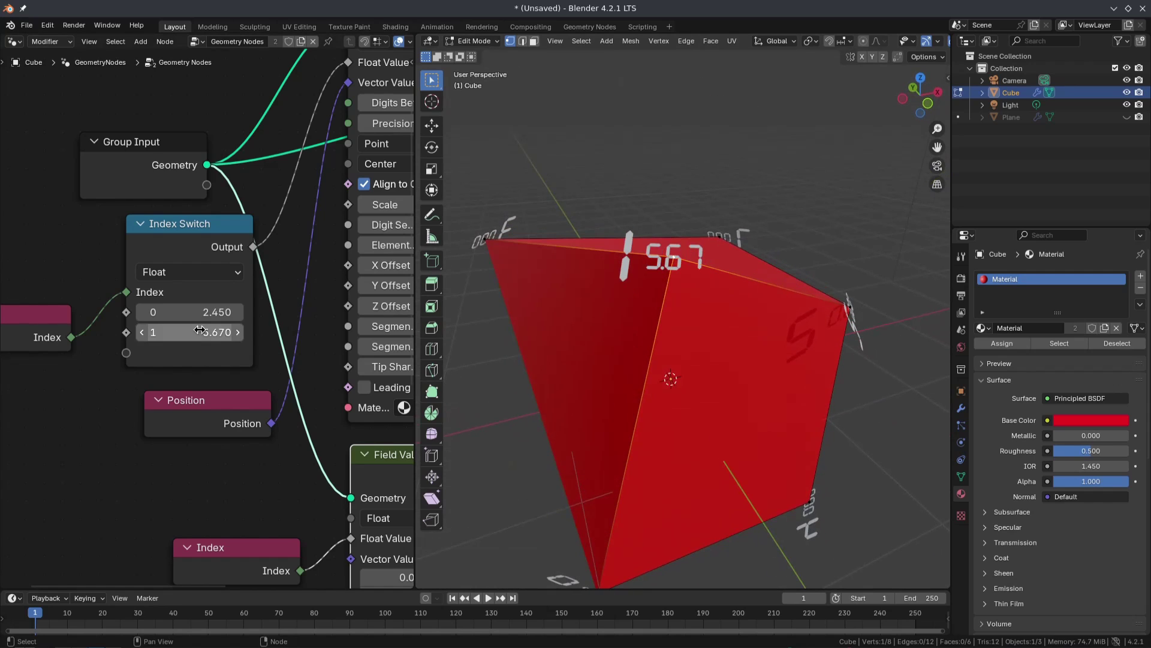
Step: Add a Value node and use it to extend the Index Switch with items 2, 3 and 4, leaving it unconnected
{"action": "middle_click_drag", "start_coordinate": [398, 343], "coordinate": [250, 366]}
{"action": "scroll", "coordinate": [249, 366], "scroll_direction": "down", "scroll_amount": 2}
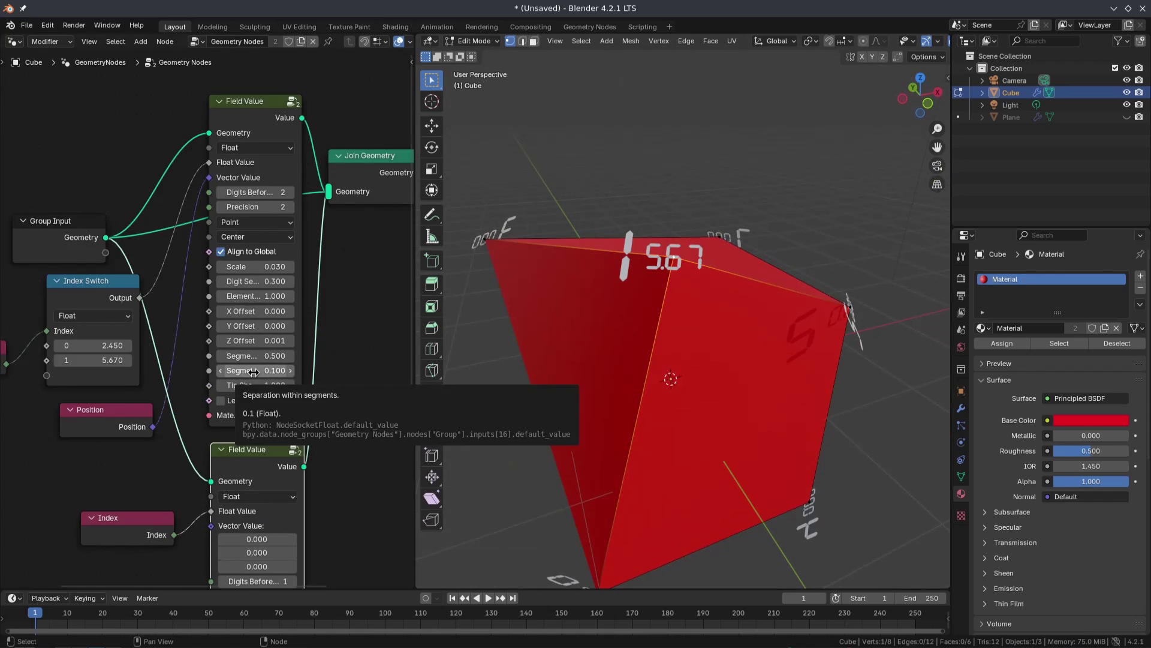
{"action": "middle_click_drag", "start_coordinate": [180, 288], "coordinate": [244, 279]}
{"action": "left_click", "coordinate": [129, 369]}
{"action": "key", "text": "shift+a"}
{"action": "left_click", "coordinate": [231, 465]}
{"action": "left_click", "coordinate": [10, 393]}
{"action": "left_click_drag", "start_coordinate": [97, 406], "coordinate": [142, 368]}
{"action": "left_click_drag", "start_coordinate": [141, 367], "coordinate": [141, 382]}
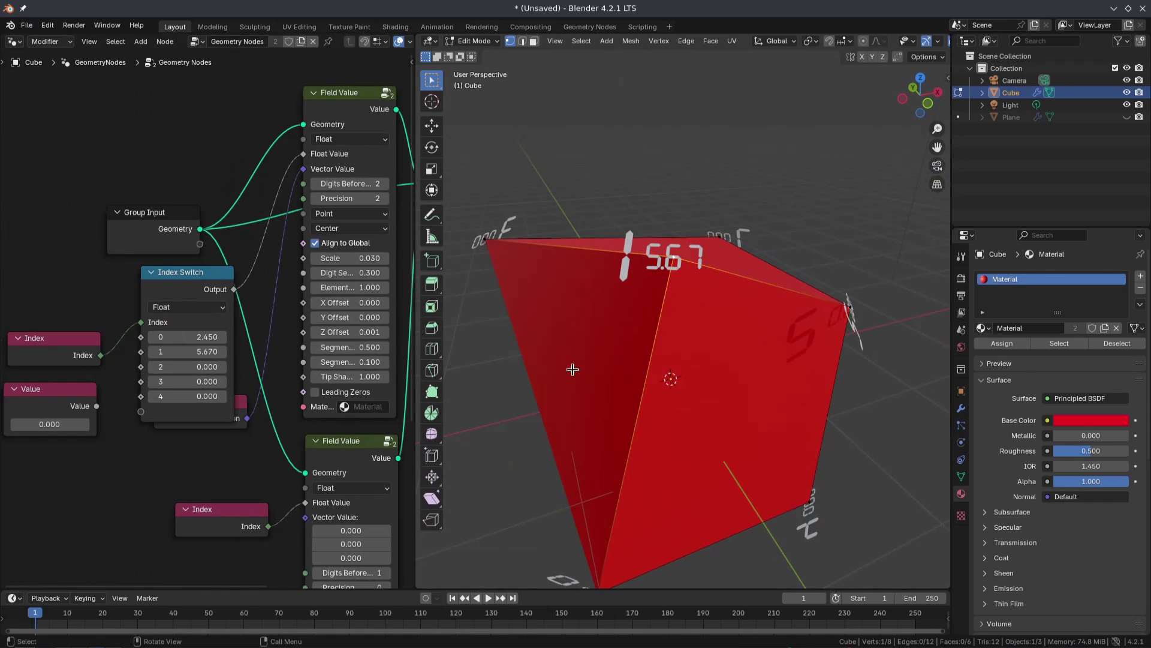
Step: Set Index Switch item 4 to 99 and inspect the number displayed at vertex 4 of the cube
{"action": "middle_click_drag", "start_coordinate": [574, 368], "coordinate": [699, 383]}
{"action": "left_click", "coordinate": [187, 396]}
{"action": "type", "text": "99"}
{"action": "key", "text": "Return"}
{"action": "middle_click_drag", "start_coordinate": [328, 274], "coordinate": [215, 290]}
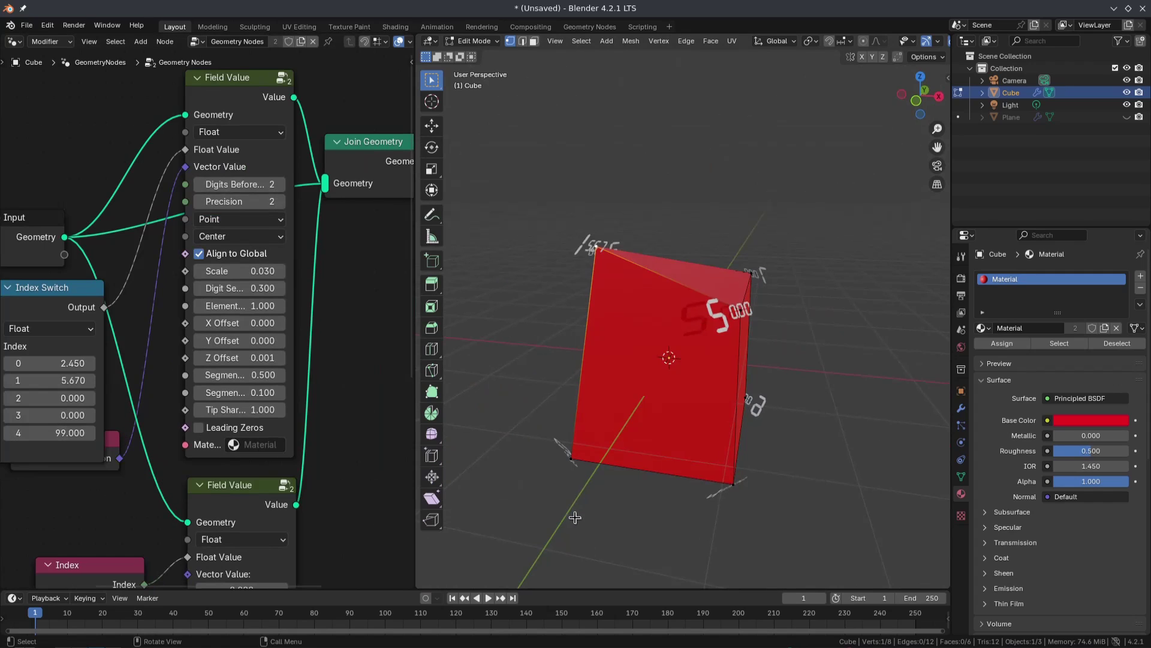
{"action": "middle_click_drag", "start_coordinate": [574, 516], "coordinate": [548, 423]}
{"action": "scroll", "coordinate": [549, 423], "scroll_direction": "up", "scroll_amount": 3}
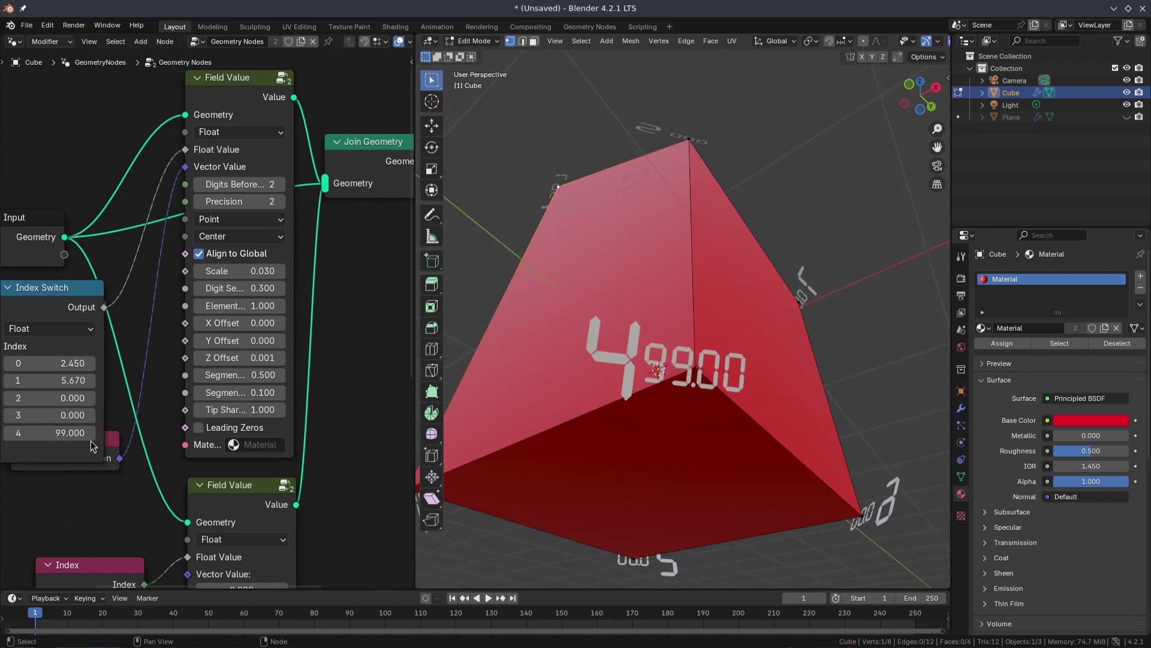
Step: Set Index Switch item 4 to 999 and raise the upper Field Value node's digits before the decimal point to 3
{"action": "left_click", "coordinate": [66, 435]}
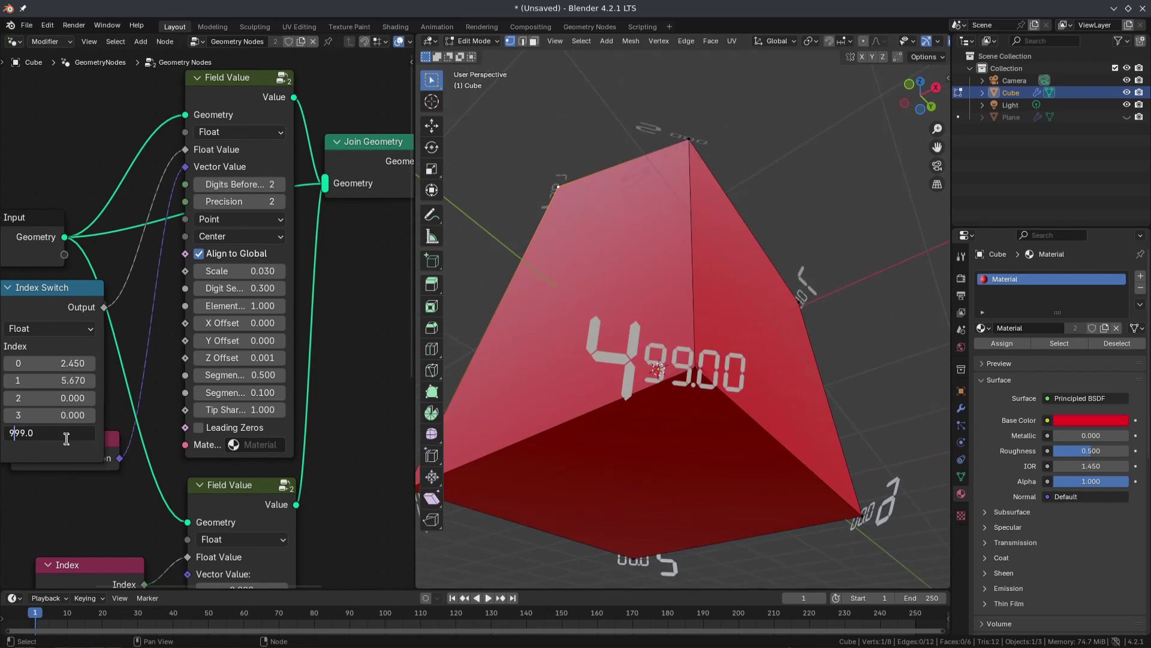
{"action": "type", "text": "9"}
{"action": "key", "text": "Return"}
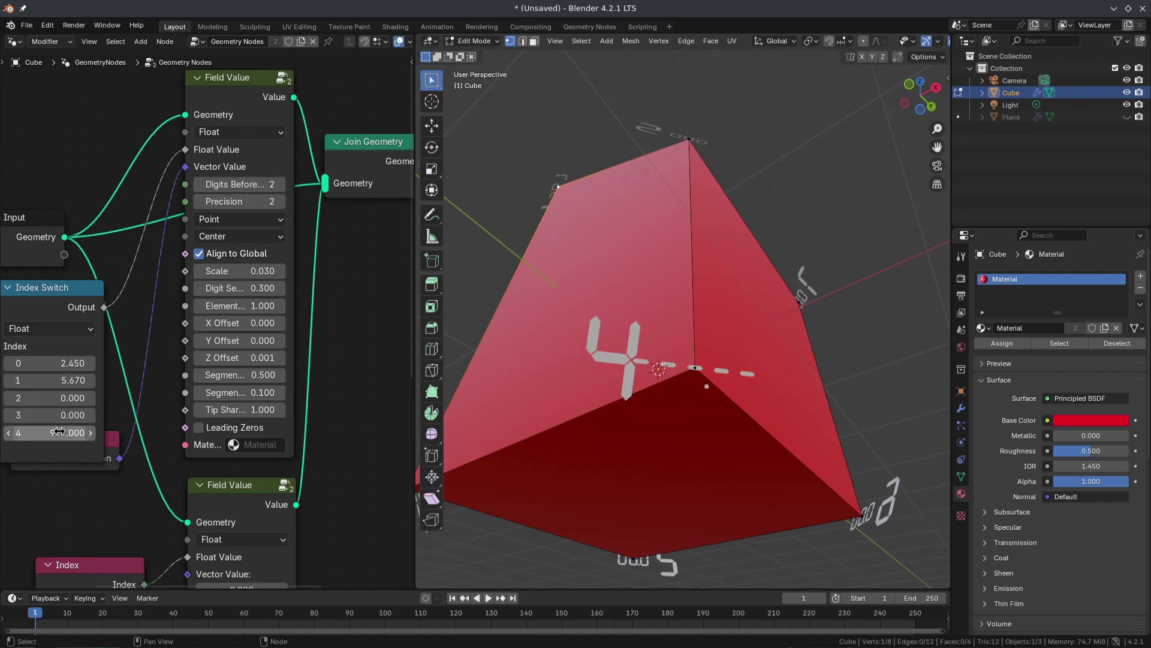
{"action": "left_click", "coordinate": [280, 184]}
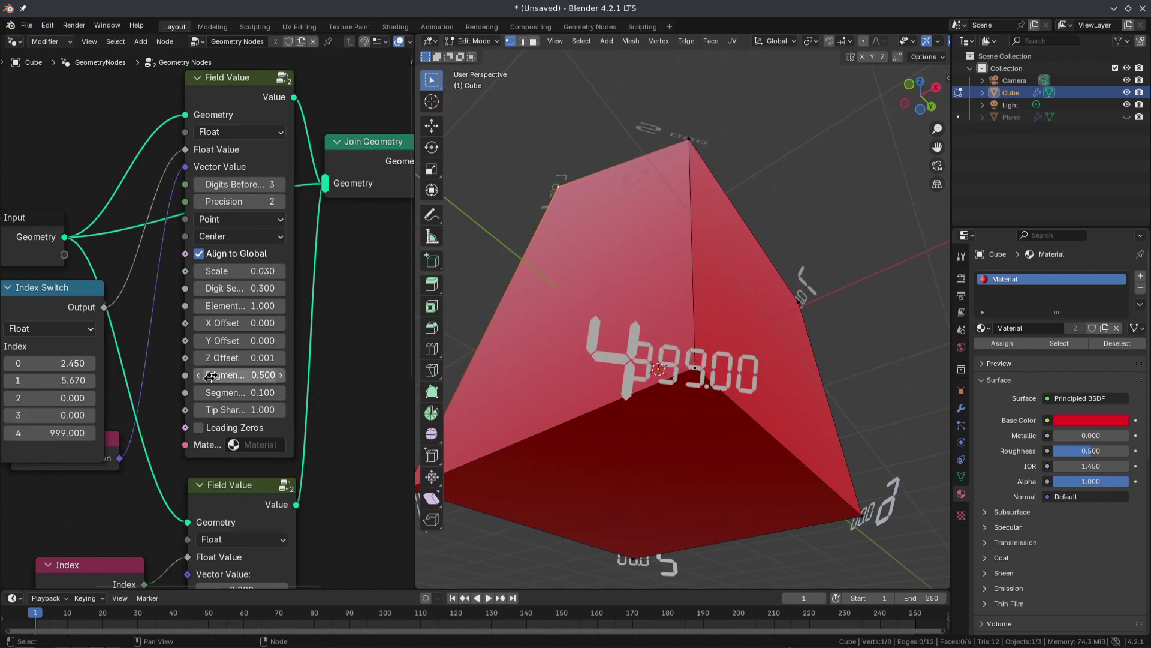
Step: Decrease the lower Field Value node's X Offset further to separate the index numbers from the longer values
{"action": "middle_click_drag", "start_coordinate": [218, 447], "coordinate": [234, 365]}
{"action": "middle_click_drag", "start_coordinate": [253, 555], "coordinate": [252, 395]}
{"action": "left_click_drag", "start_coordinate": [254, 537], "coordinate": [243, 537]}
Step: Set Index Switch item 4 to -999, and then refine it to -999.15
{"action": "middle_click_drag", "start_coordinate": [89, 246], "coordinate": [111, 415]}
{"action": "left_click", "coordinate": [87, 361]}
{"action": "key", "text": "Home"}
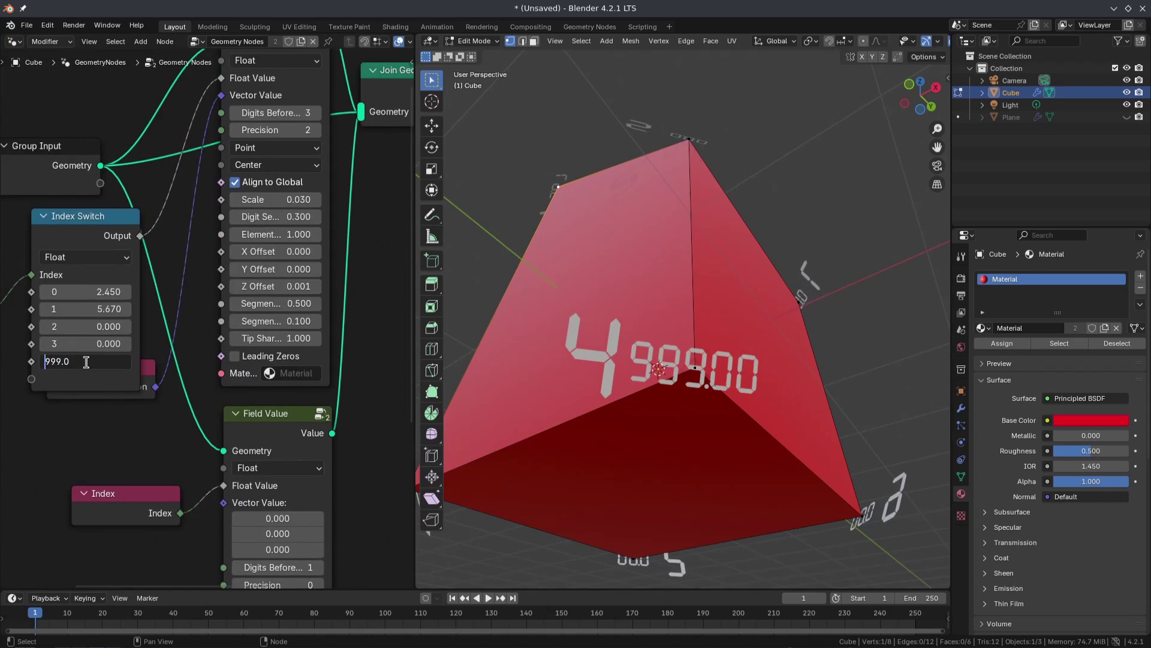
{"action": "key", "text": "Return"}
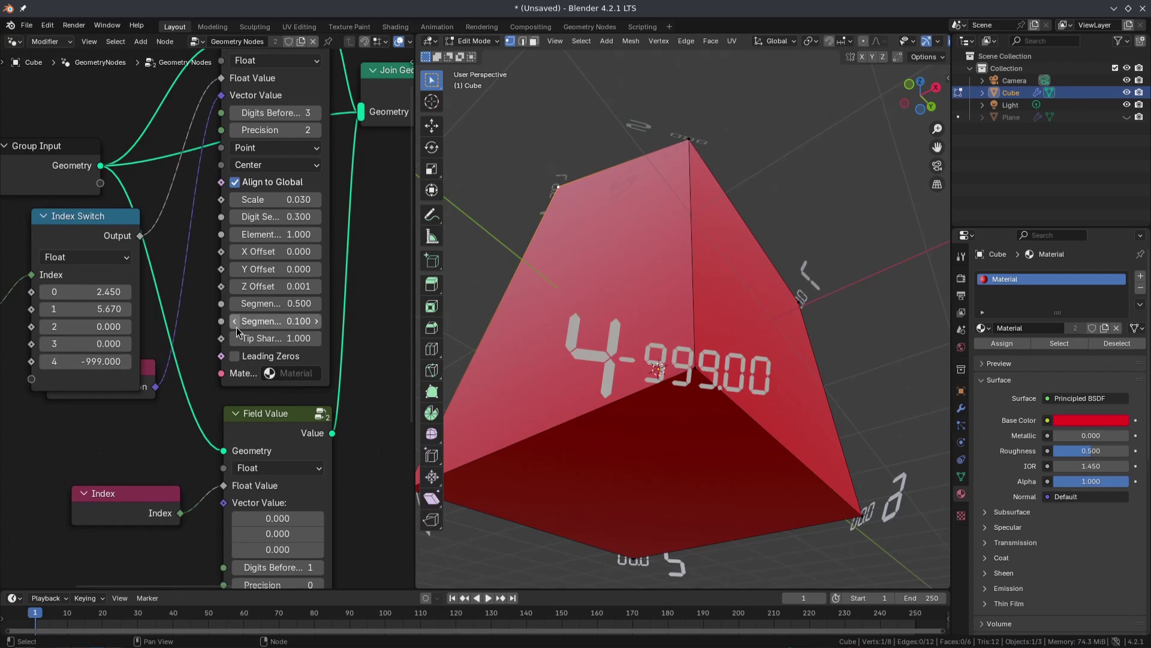
{"action": "left_click", "coordinate": [78, 372]}
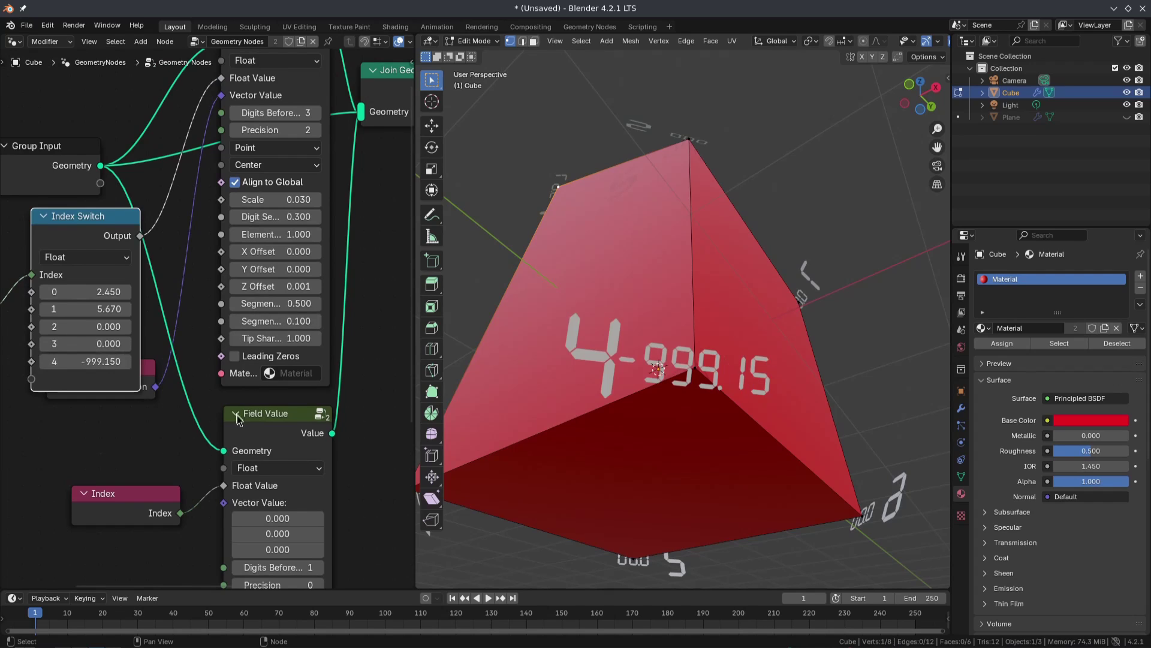
{"action": "middle_click_drag", "start_coordinate": [239, 460], "coordinate": [238, 568]}
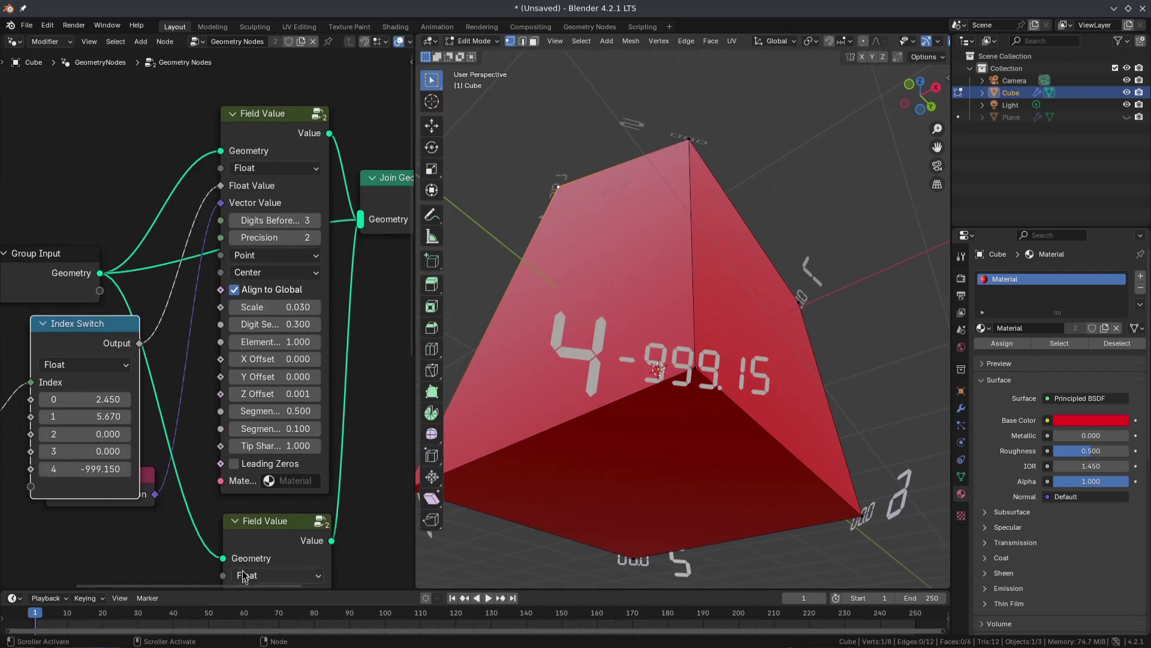
Step: Set Index Switch item 4 to 9.15
{"action": "left_click", "coordinate": [108, 468]}
{"action": "key", "text": "Home"}
{"action": "key", "text": "Delete"}
{"action": "key", "text": "Return"}
{"action": "left_click", "coordinate": [108, 468]}
{"action": "key", "text": "Delete"}
{"action": "key", "text": "Delete"}
{"action": "key", "text": "Return"}
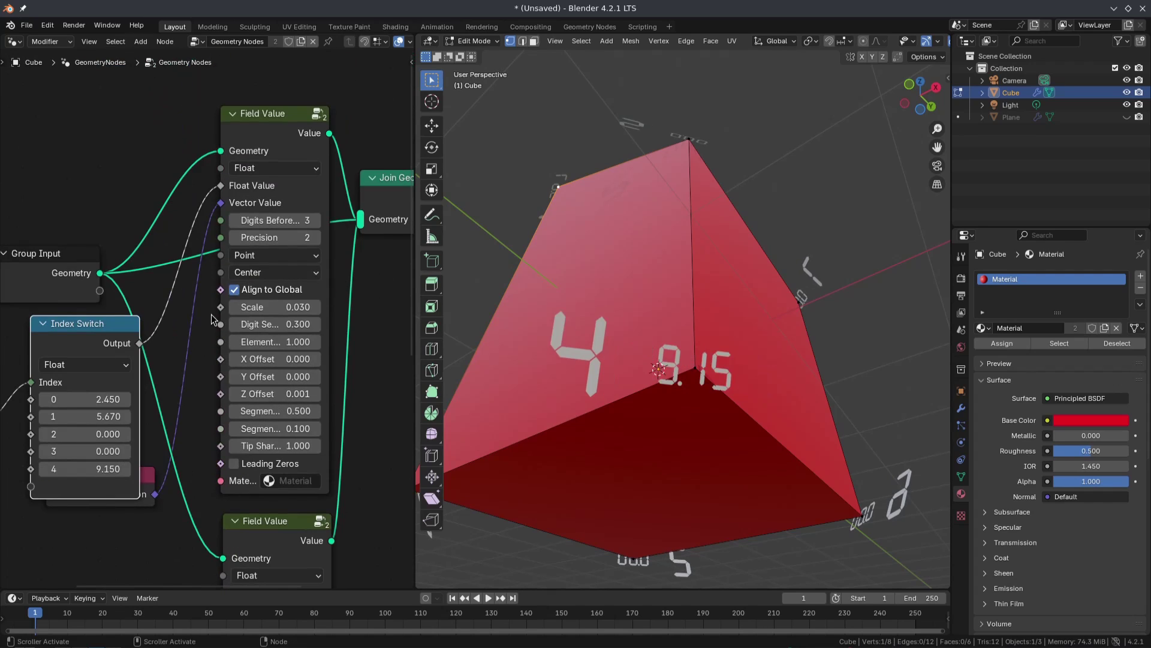
Step: Raise the upper Field Value node's Precision to 4, and then return it to 2
{"action": "left_click", "coordinate": [314, 238]}
{"action": "left_click", "coordinate": [315, 238]}
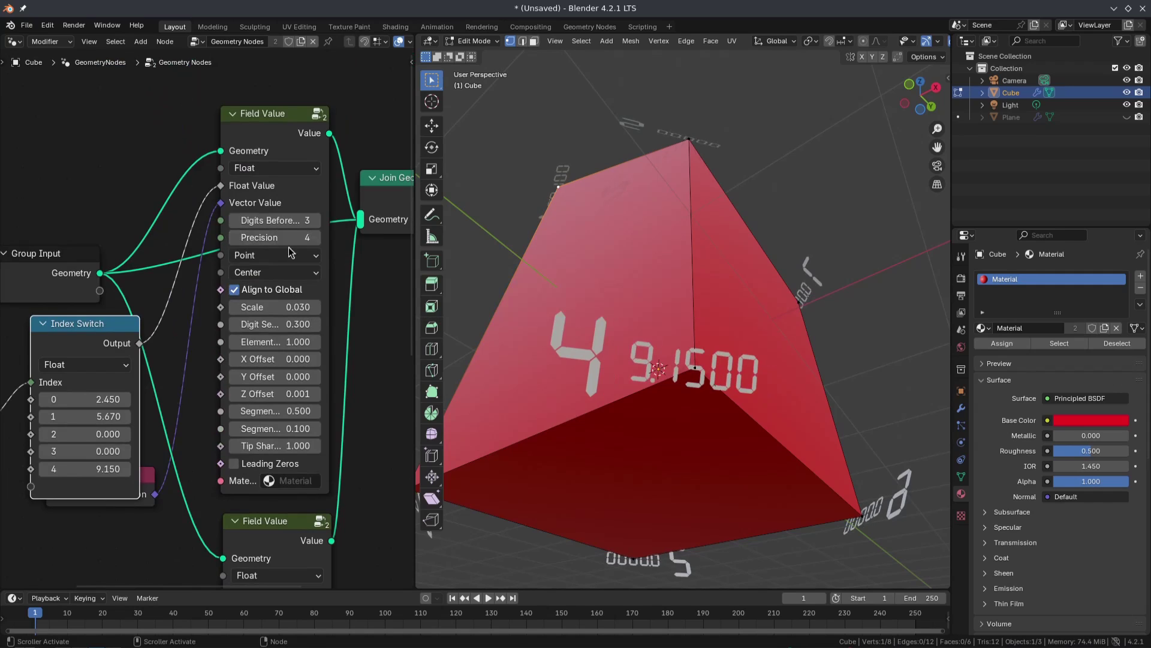
{"action": "left_click", "coordinate": [233, 237]}
{"action": "left_click", "coordinate": [233, 237]}
Step: Try the Face and Edge domains on the upper Field Value node, and then return it to Point
{"action": "left_click", "coordinate": [284, 257]}
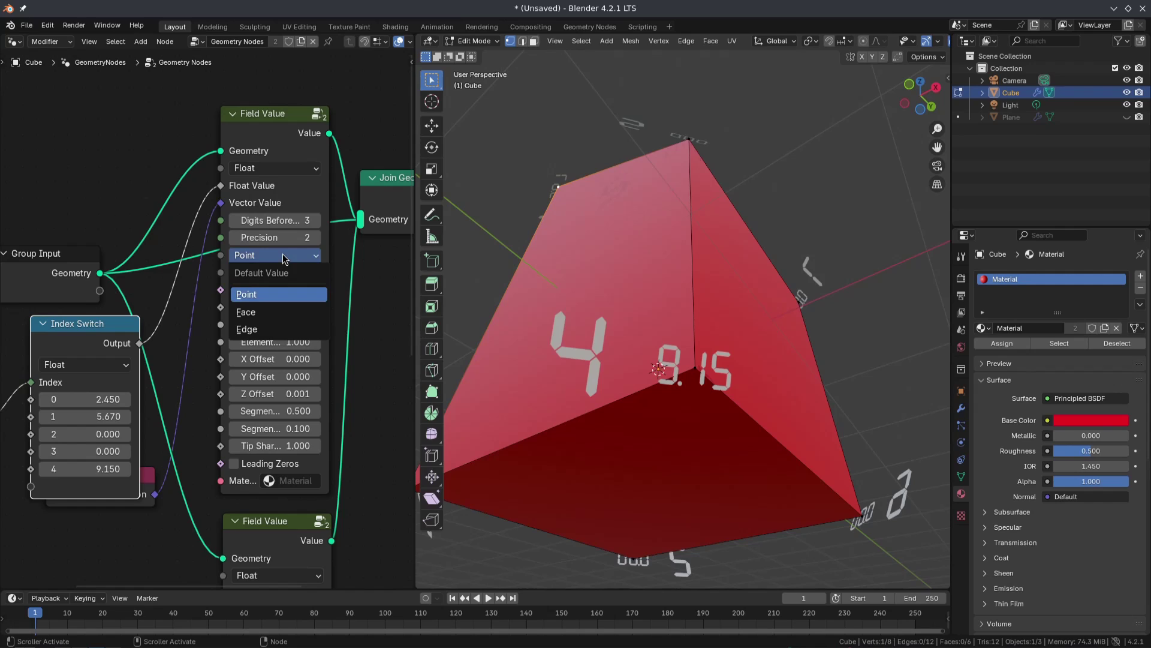
{"action": "left_click", "coordinate": [279, 311]}
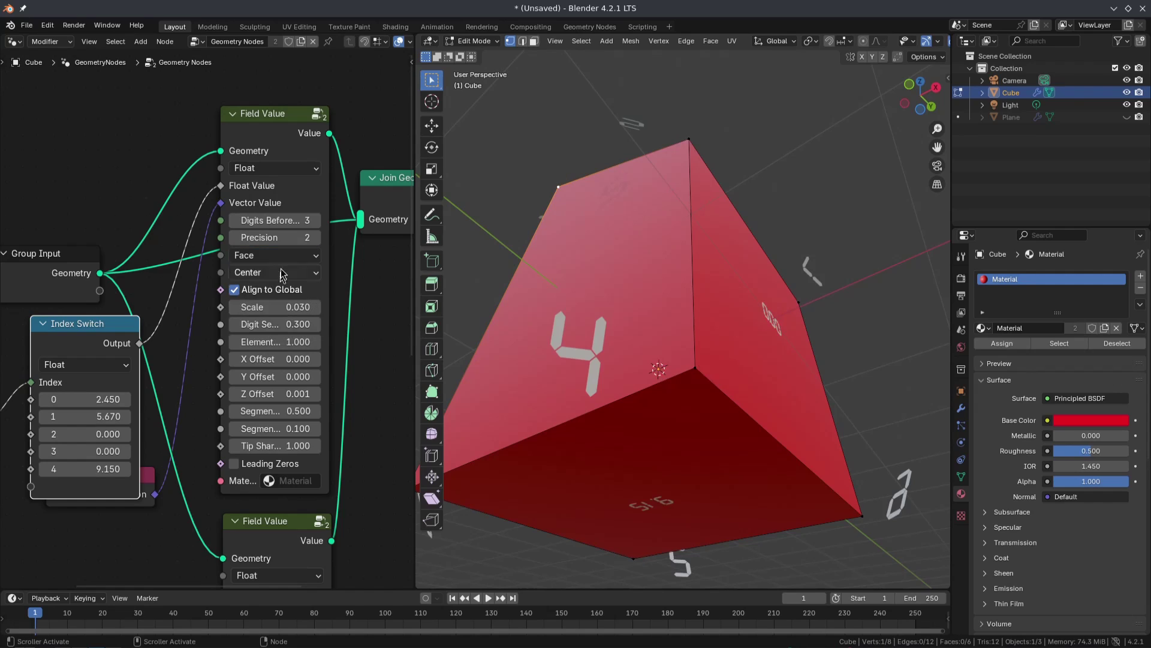
{"action": "left_click", "coordinate": [285, 255]}
{"action": "left_click", "coordinate": [280, 329]}
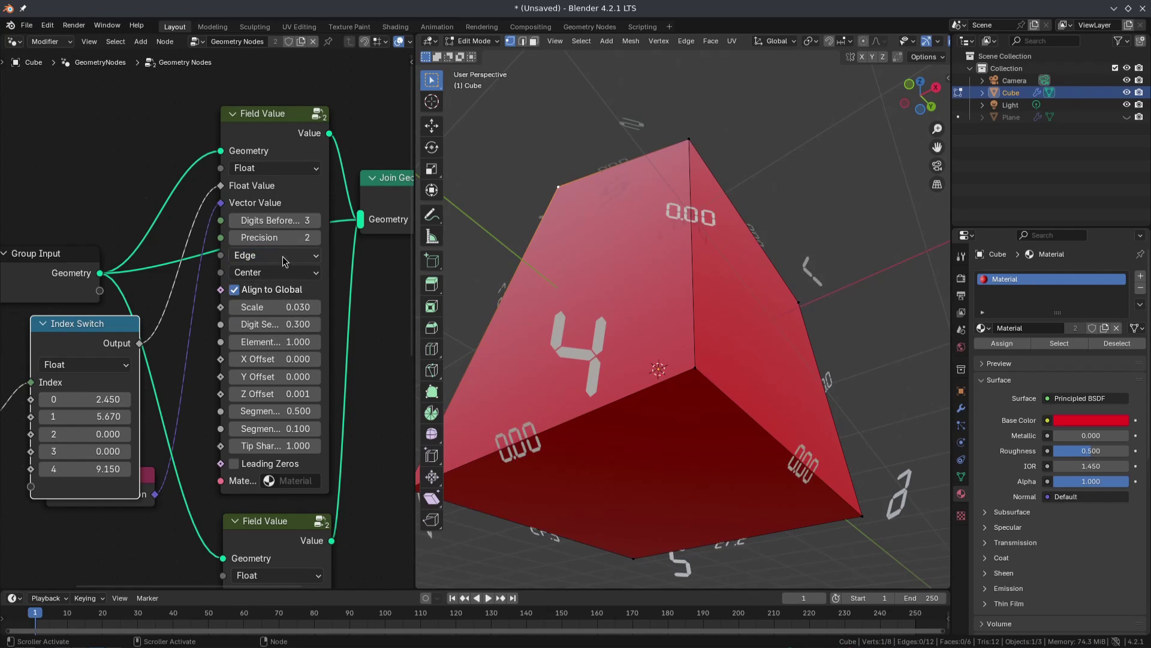
{"action": "left_click", "coordinate": [284, 257]}
{"action": "left_click", "coordinate": [278, 293]}
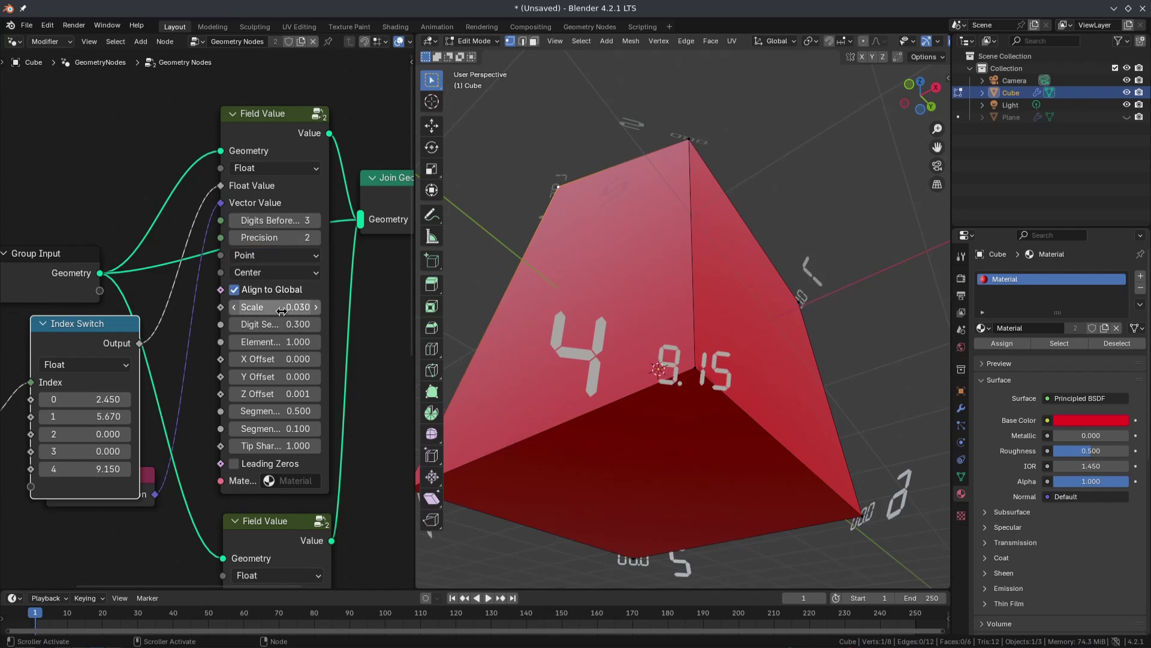
Step: Change the upper Field Value node's alignment to Right, and then to Left
{"action": "left_click", "coordinate": [277, 272]}
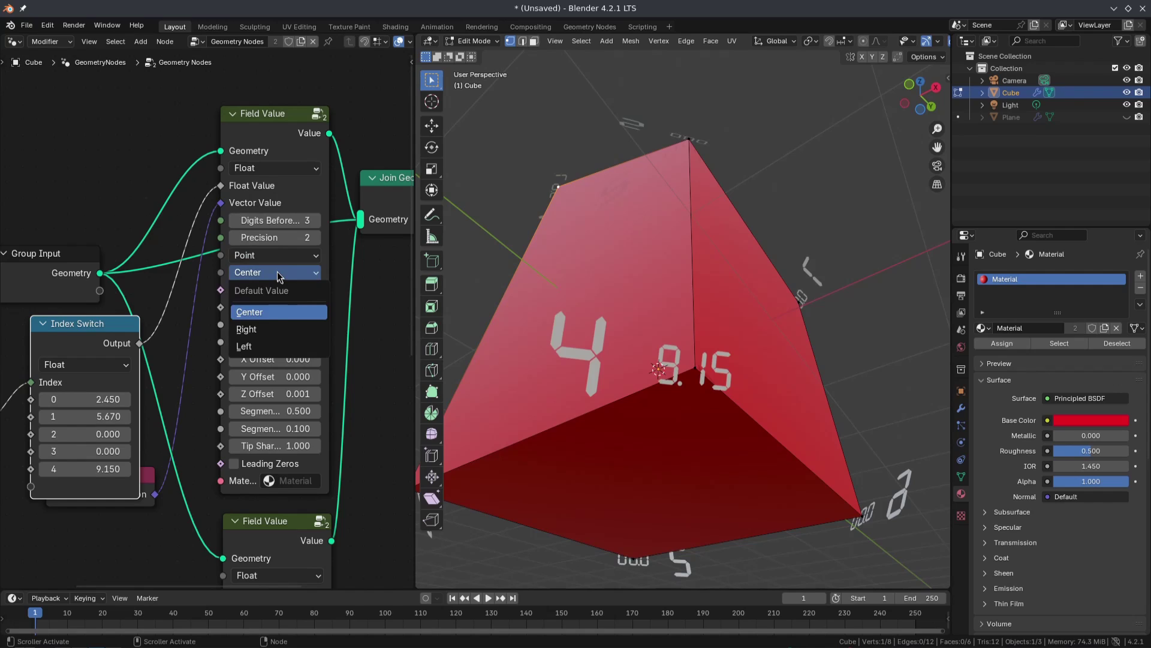
{"action": "left_click", "coordinate": [271, 328]}
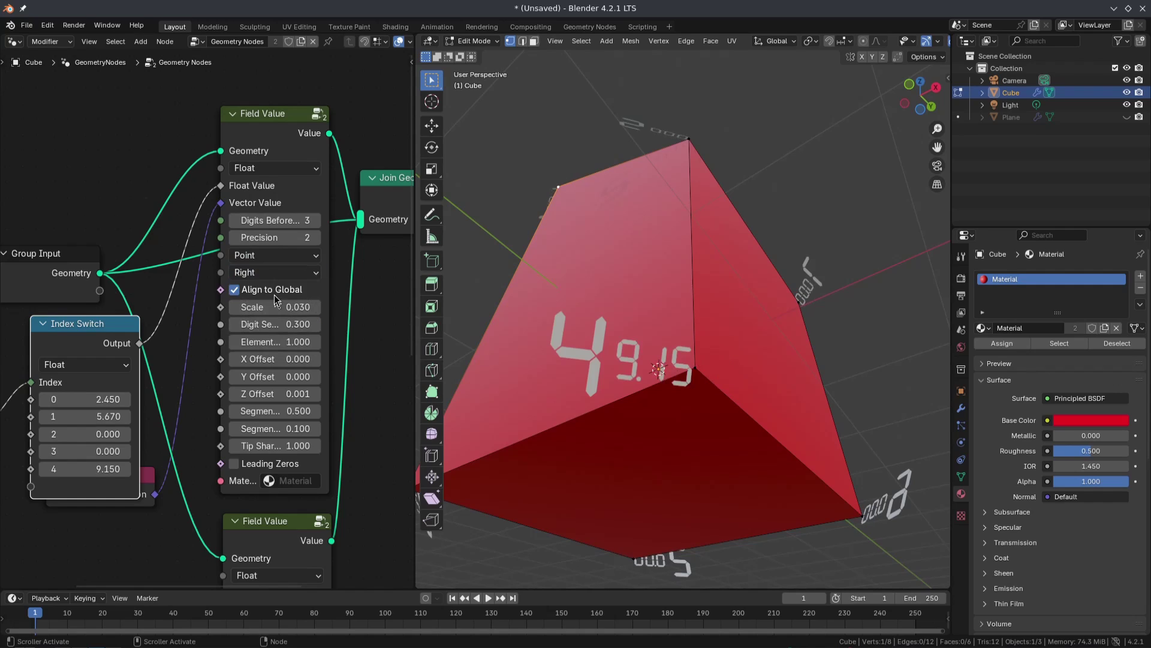
{"action": "left_click", "coordinate": [276, 277]}
{"action": "left_click", "coordinate": [279, 341]}
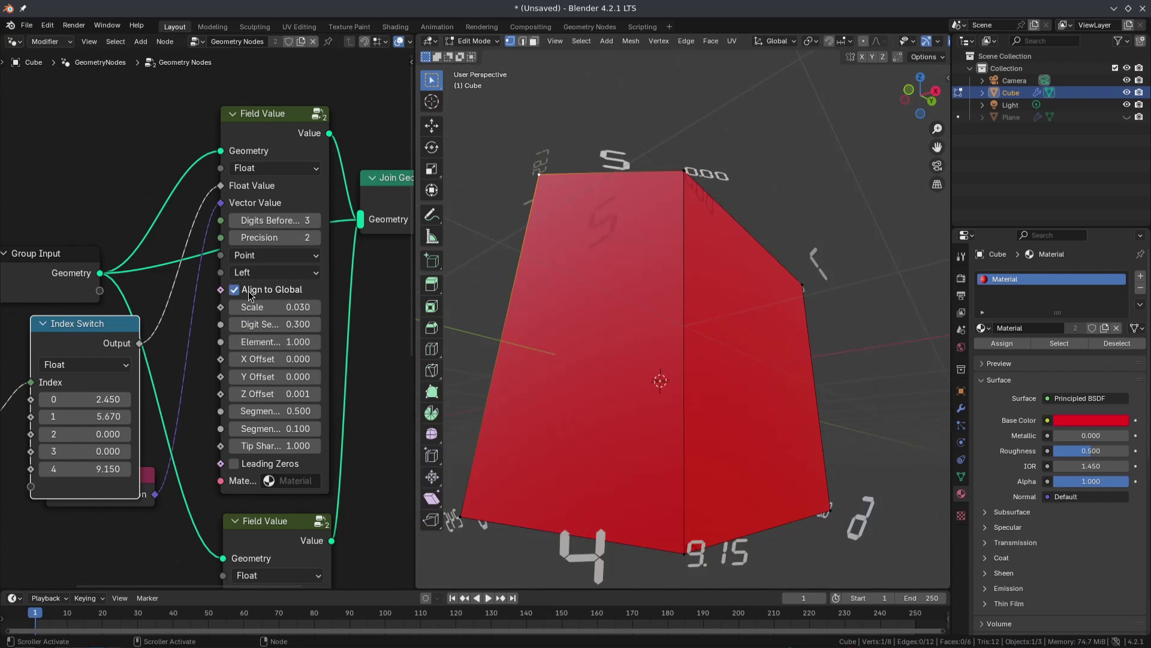
Step: Leave Edit Mode and rotate the whole cube object so that it sits tilted in the scene
{"action": "scroll", "coordinate": [757, 360], "scroll_direction": "down", "scroll_amount": 4}
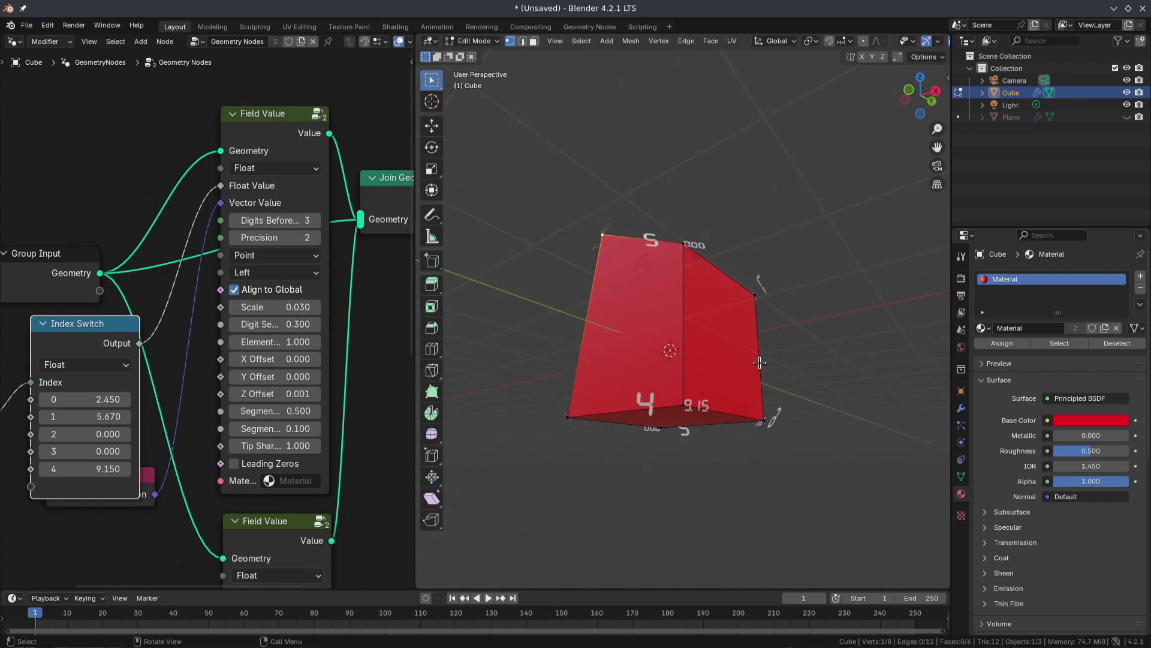
{"action": "middle_click_drag", "start_coordinate": [757, 361], "coordinate": [751, 424]}
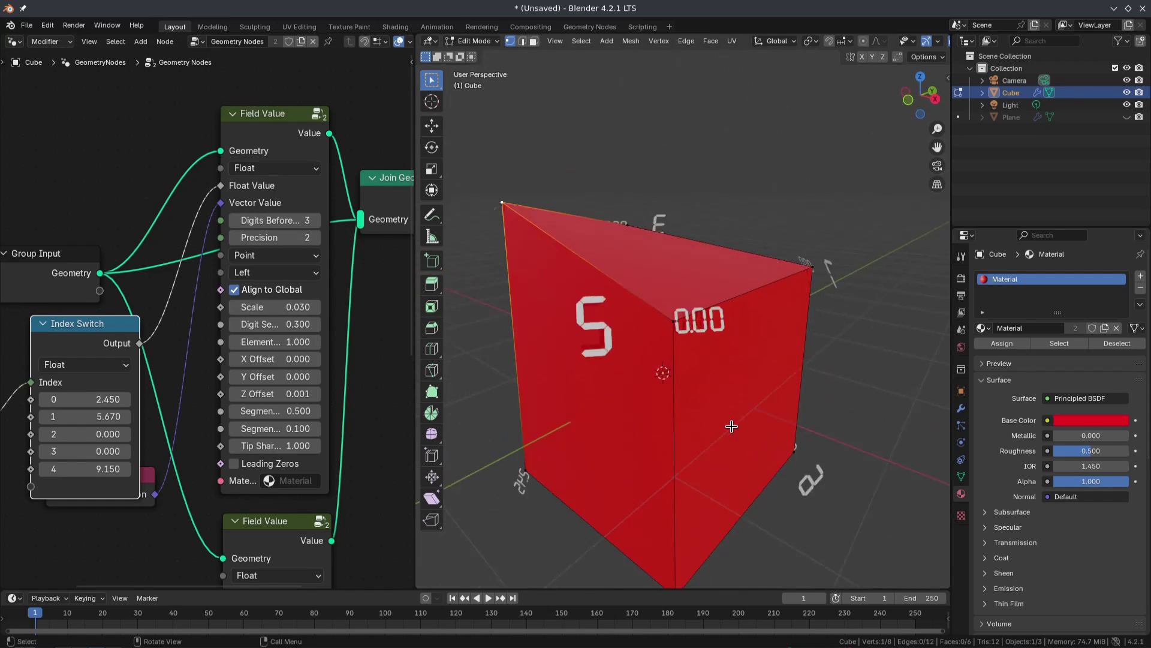
{"action": "scroll", "coordinate": [732, 420], "scroll_direction": "up", "scroll_amount": 4}
{"action": "scroll", "coordinate": [732, 419], "scroll_direction": "down", "scroll_amount": 3}
{"action": "key", "text": "Tab"}
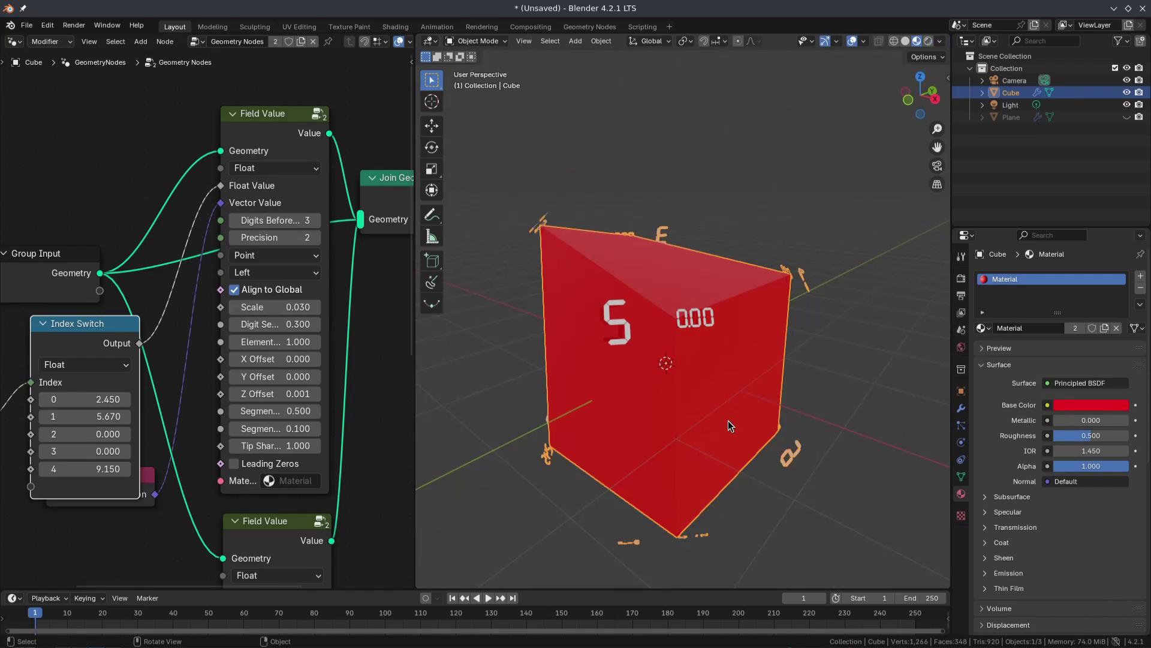
{"action": "key", "text": "r"}
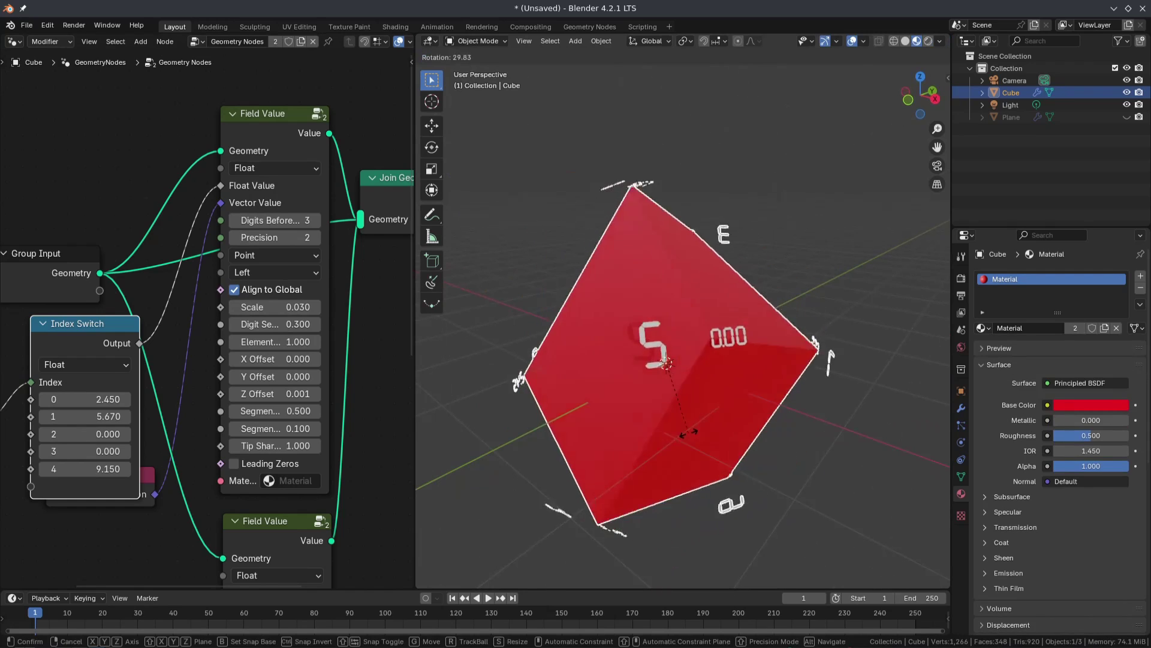
{"action": "left_click", "coordinate": [704, 409]}
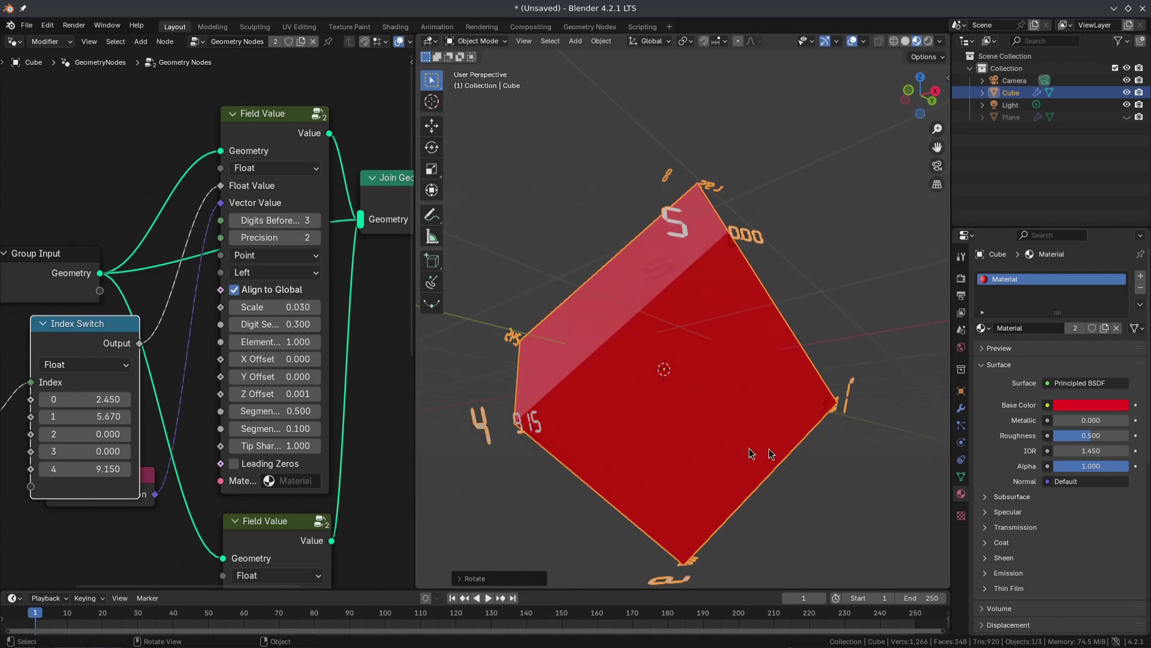
Step: Disable Align to Global on the upper Field Value node to compare the number orientation on the tilted cube, and then enable it again
{"action": "middle_click_drag", "start_coordinate": [612, 390], "coordinate": [616, 417]}
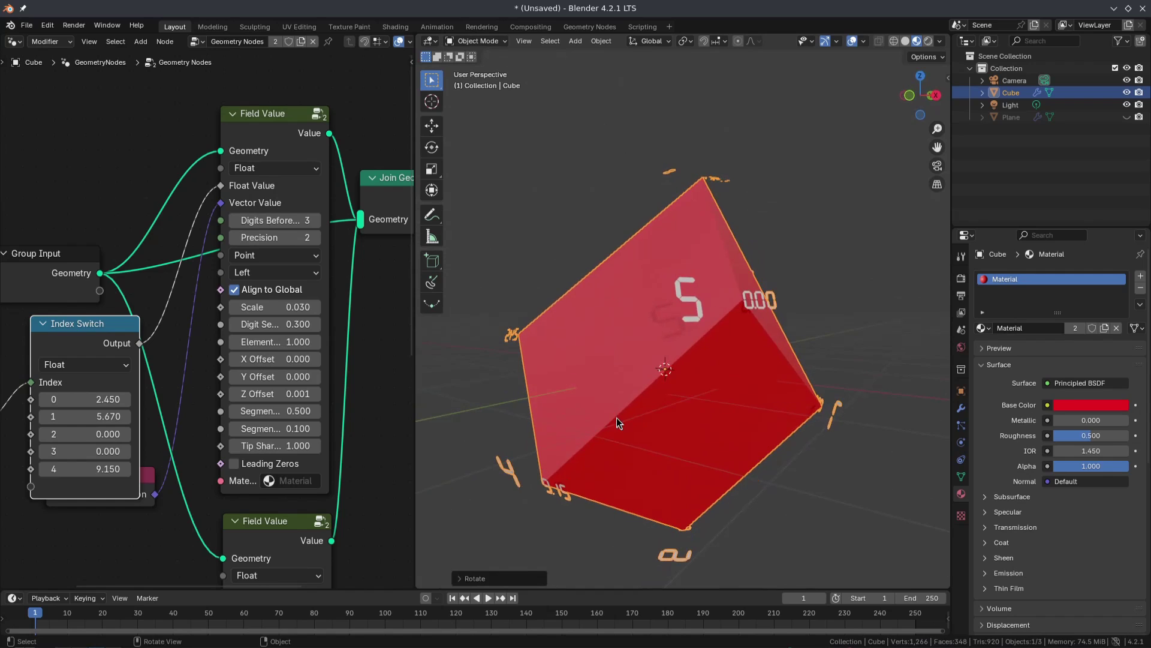
{"action": "middle_click_drag", "start_coordinate": [685, 411], "coordinate": [584, 409]}
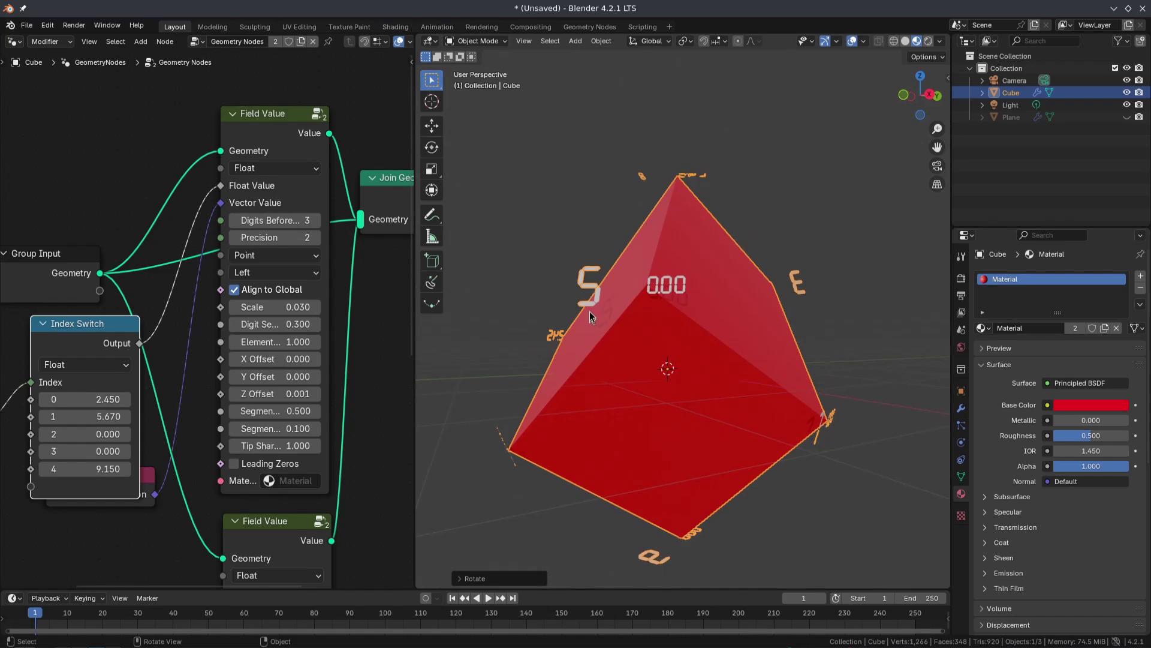
{"action": "left_click", "coordinate": [287, 291]}
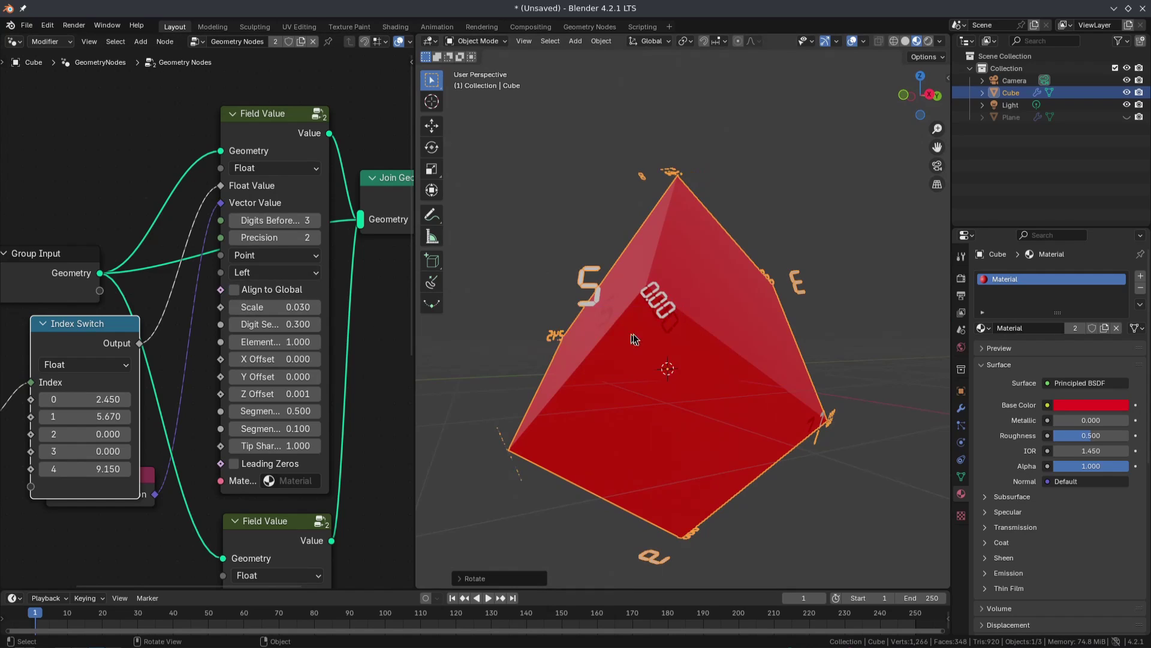
{"action": "left_click", "coordinate": [249, 293]}
{"action": "middle_click_drag", "start_coordinate": [471, 424], "coordinate": [483, 380]}
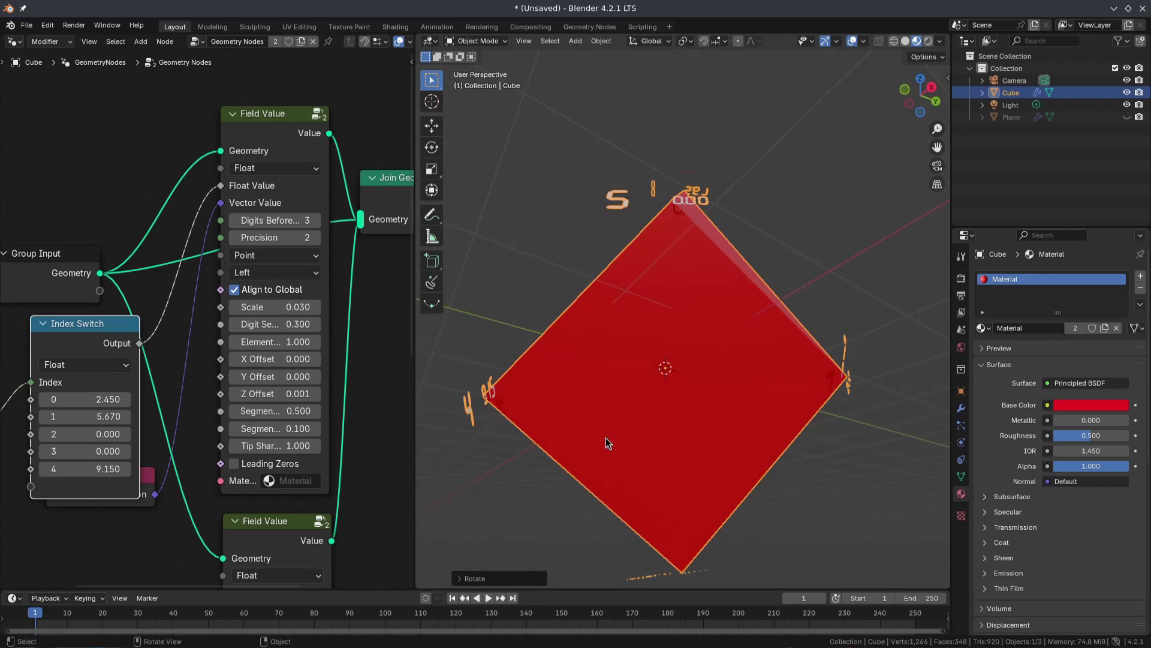
{"action": "scroll", "coordinate": [624, 312], "scroll_direction": "up", "scroll_amount": 2}
{"action": "middle_click_drag", "start_coordinate": [625, 303], "coordinate": [638, 335]}
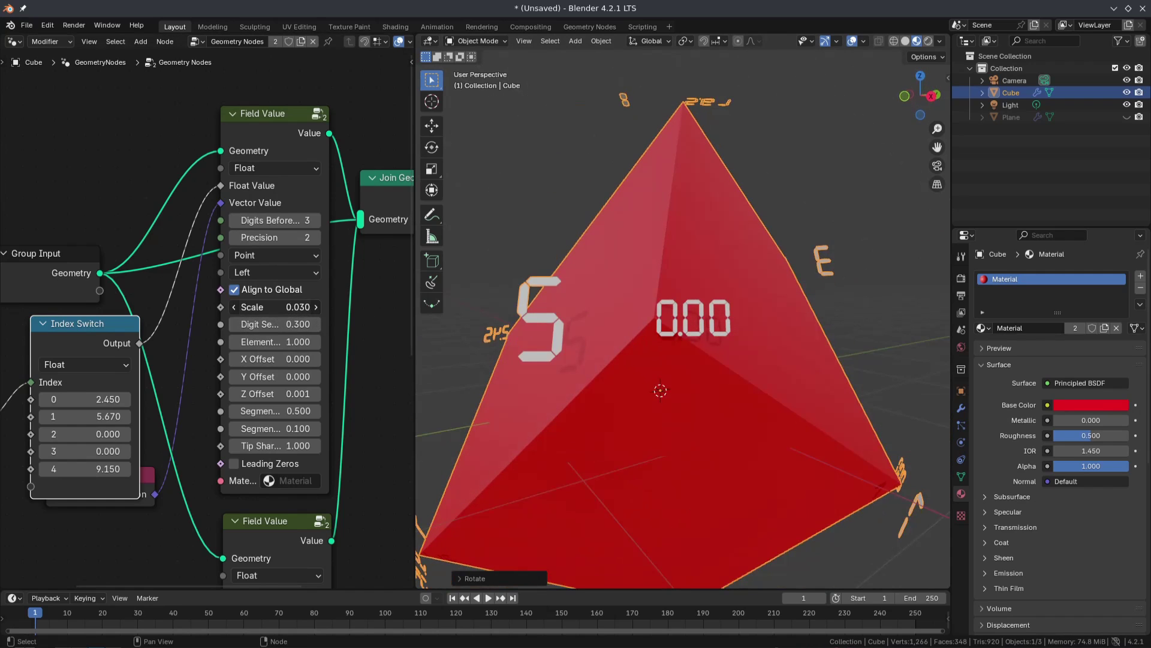
Step: Widen the upper Field Value node to show its full option names and undo the trial changes to its spacing
{"action": "mouse_move", "coordinate": [275, 311]}
{"action": "left_mouse_down", "text": "shift"}
{"action": "mouse_move", "coordinate": [294, 311]}
{"action": "mouse_move", "coordinate": [274, 311]}
{"action": "left_mouse_up", "text": "shift"}
{"action": "left_click_drag", "start_coordinate": [346, 340], "coordinate": [401, 340]}
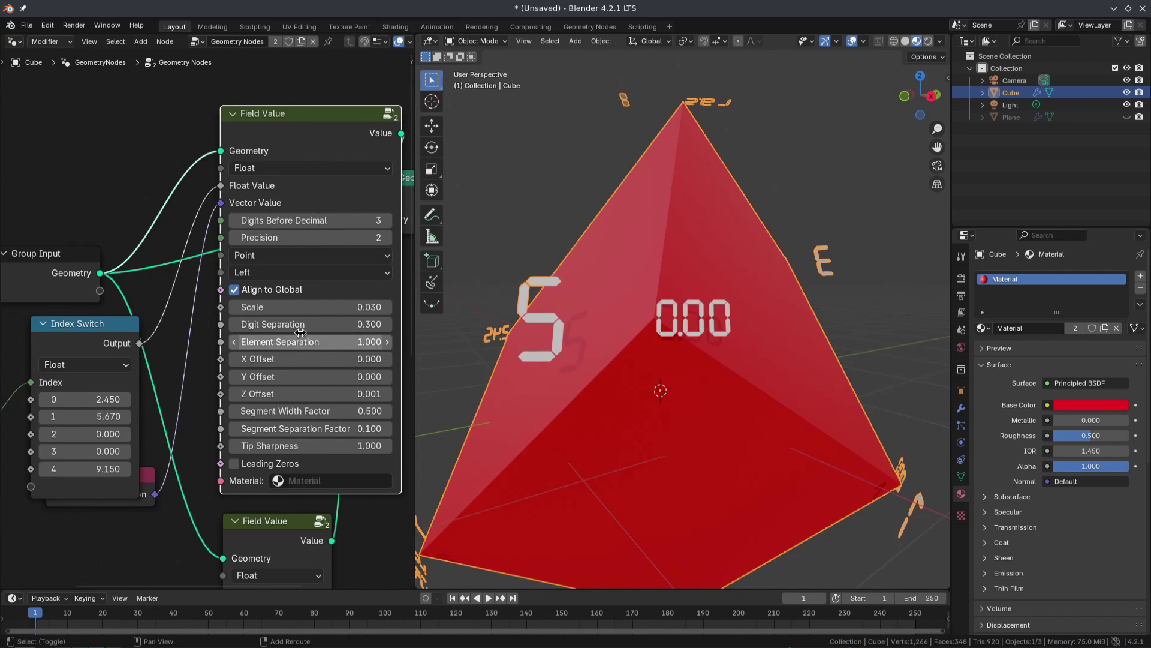
{"action": "left_click_drag", "start_coordinate": [300, 333], "coordinate": [397, 358]}
{"action": "key", "text": "ctrl+z"}
{"action": "key", "text": "ctrl+z"}
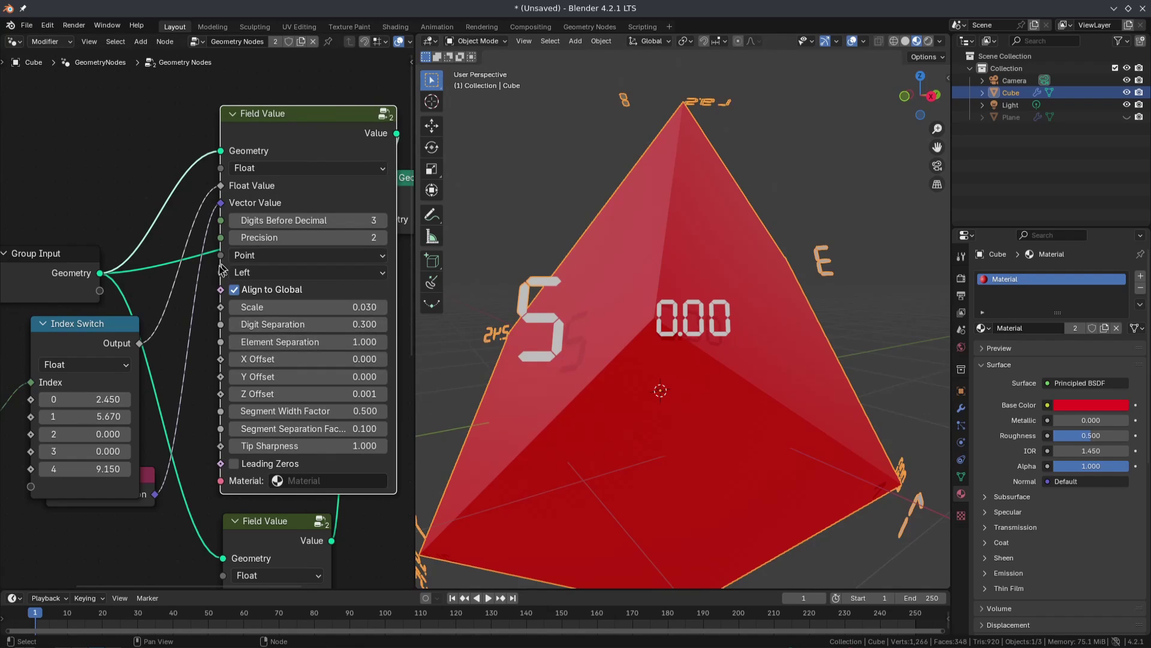
Step: Nudge the Index Switch node slightly away from the upper Field Value node and switch that node's input type to Vector
{"action": "left_click_drag", "start_coordinate": [81, 332], "coordinate": [74, 327]}
{"action": "left_click", "coordinate": [279, 168]}
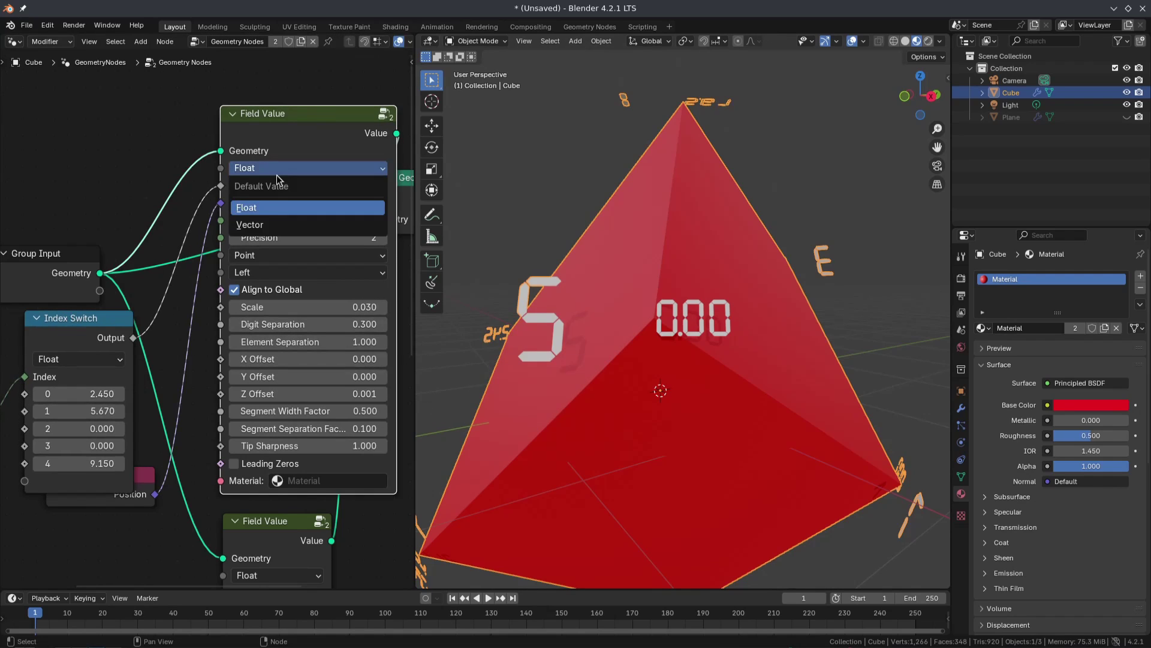
{"action": "left_click", "coordinate": [276, 180]}
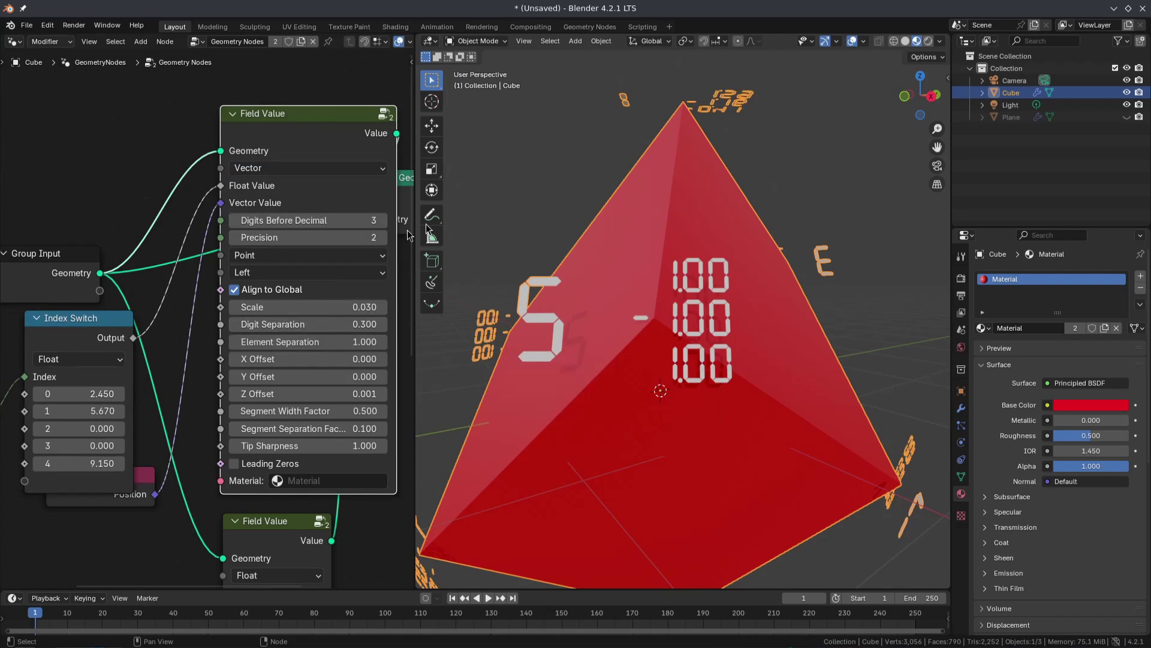
Step: Set the upper Field Value node's Element Separation to 1.280 and its X, Y and Z Offsets to 0.230, 0.090 and 0.061
{"action": "mouse_move", "coordinate": [313, 339]}
{"action": "left_mouse_down"}
{"action": "mouse_move", "coordinate": [383, 339]}
{"action": "mouse_move", "coordinate": [314, 340]}
{"action": "left_mouse_up"}
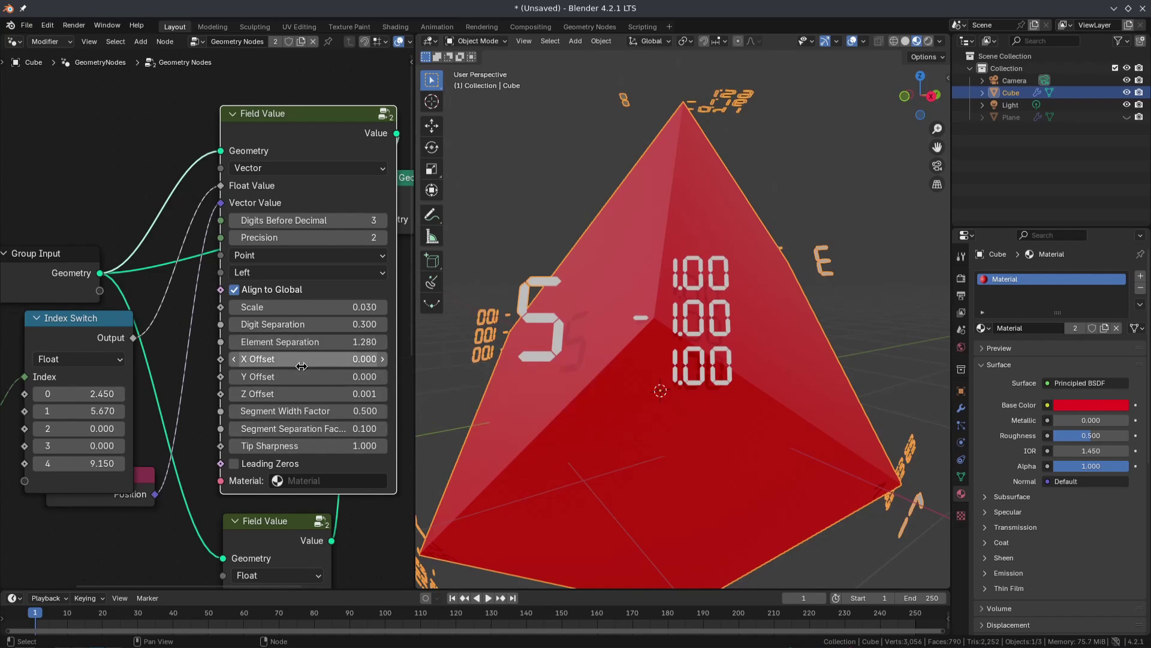
{"action": "left_click_drag", "start_coordinate": [297, 364], "coordinate": [282, 393]}
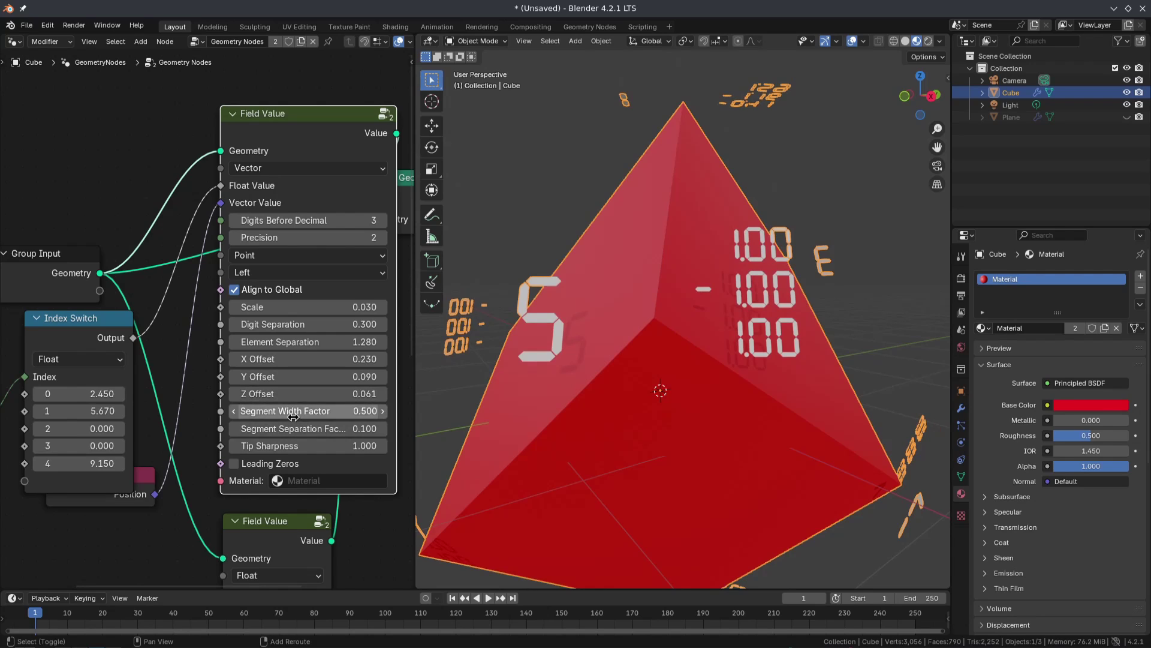
Step: Set the upper Field Value node's Segment Width Factor to 0.430, Segment Separation Factor to 0.490 and Tip Sharpness to 2.910
{"action": "left_click_drag", "start_coordinate": [299, 411], "coordinate": [303, 411]}
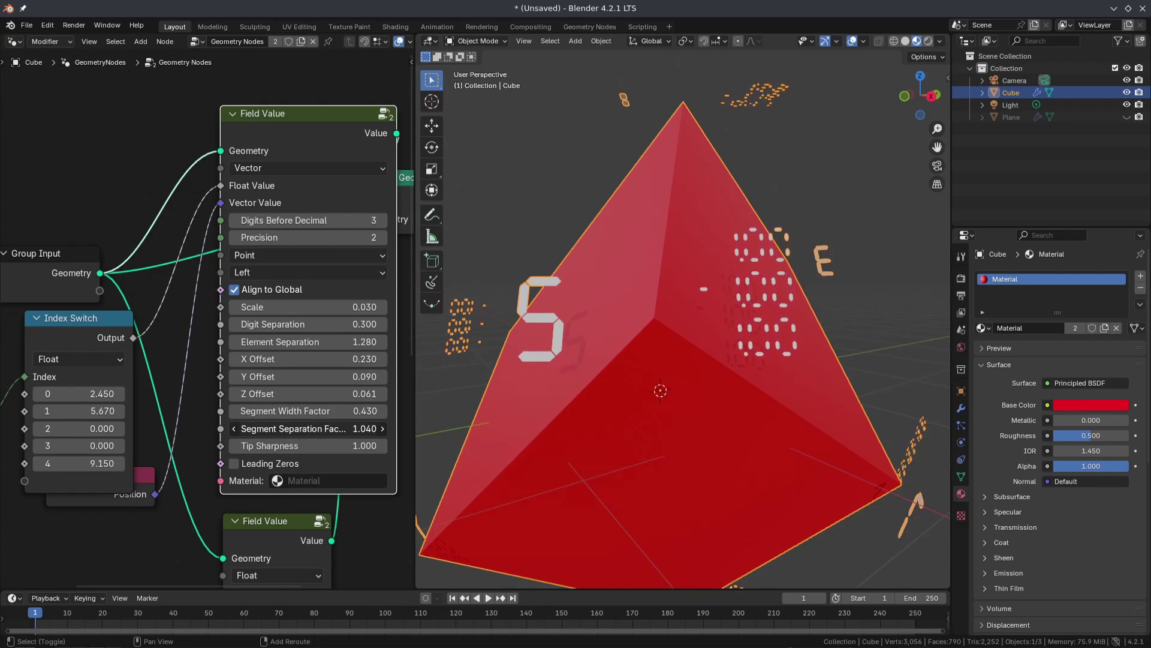
{"action": "left_click_drag", "start_coordinate": [306, 429], "coordinate": [327, 446]}
{"action": "scroll", "coordinate": [672, 333], "scroll_direction": "up", "scroll_amount": 4}
{"action": "scroll", "coordinate": [723, 314], "scroll_direction": "down", "scroll_amount": 3}
{"action": "middle_click_drag", "start_coordinate": [723, 314], "coordinate": [667, 354]}
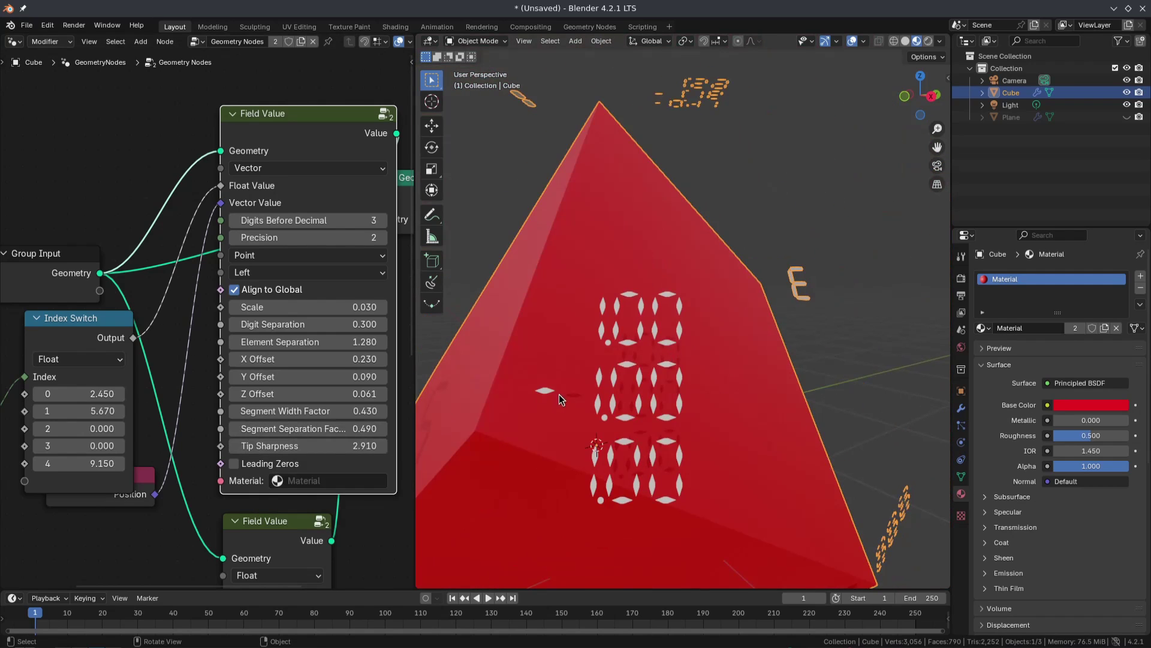
Step: Set the upper Field Value node's Tip Sharpness to 0, and then to 1
{"action": "left_click", "coordinate": [310, 447]}
{"action": "type", "text": "0"}
{"action": "key", "text": "Return"}
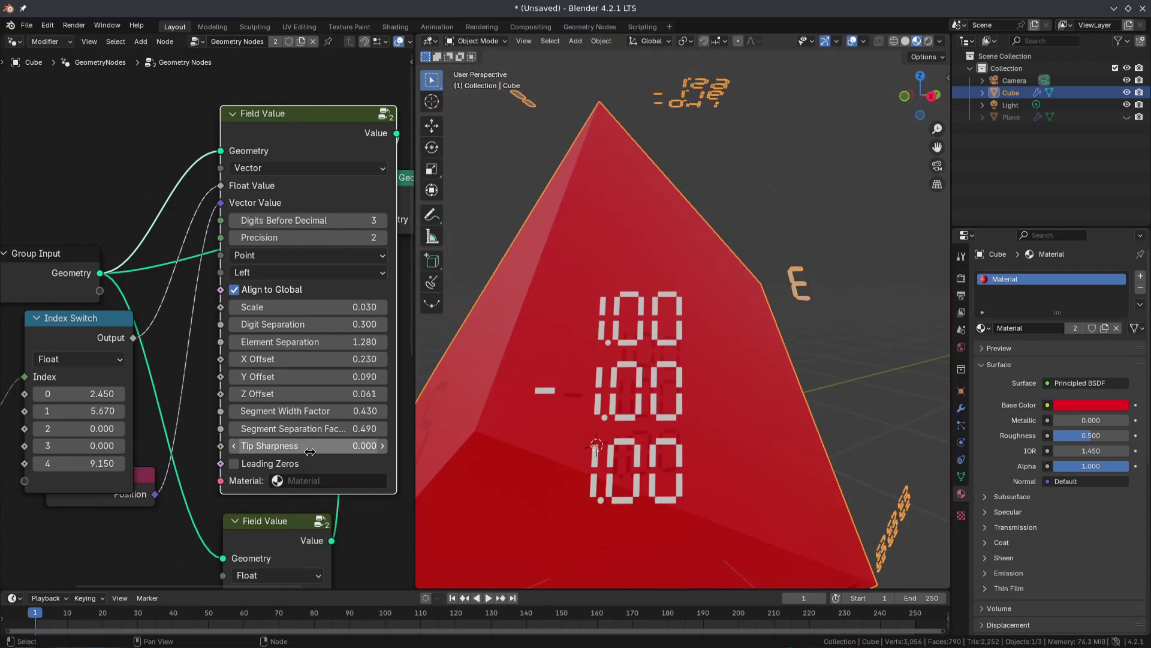
{"action": "left_click", "coordinate": [325, 451]}
{"action": "type", "text": "1"}
{"action": "key", "text": "Return"}
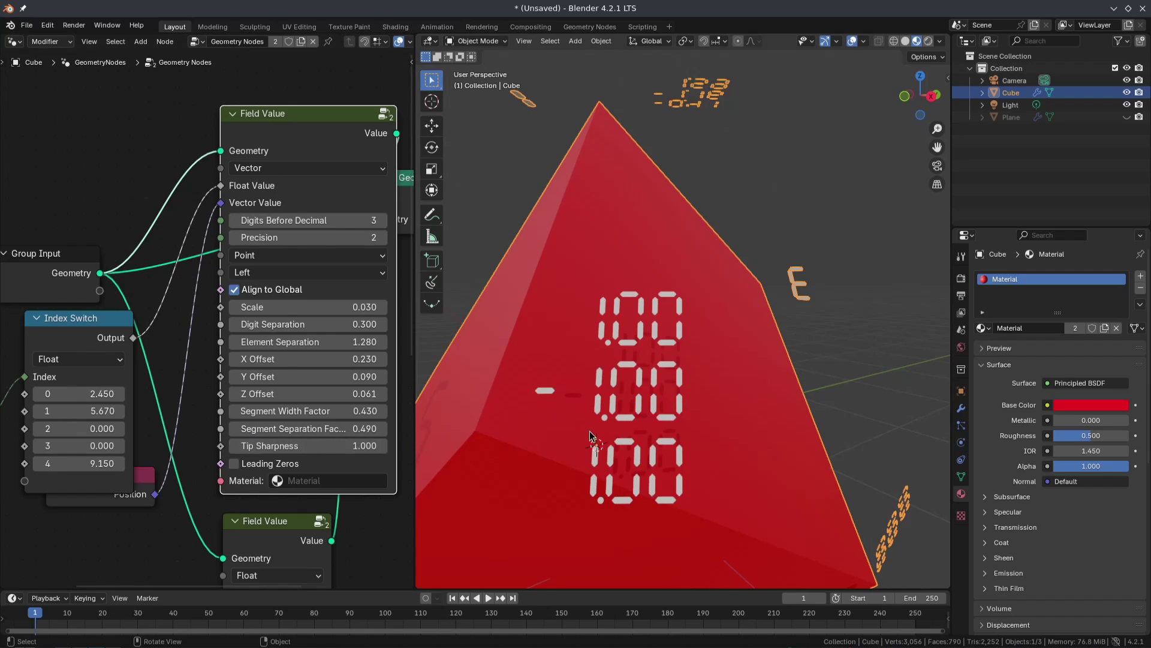
Step: Set the upper Field Value node's Segment Separation Factor to 0.1
{"action": "scroll", "coordinate": [591, 436], "scroll_direction": "up", "scroll_amount": 6}
{"action": "left_click", "coordinate": [291, 430]}
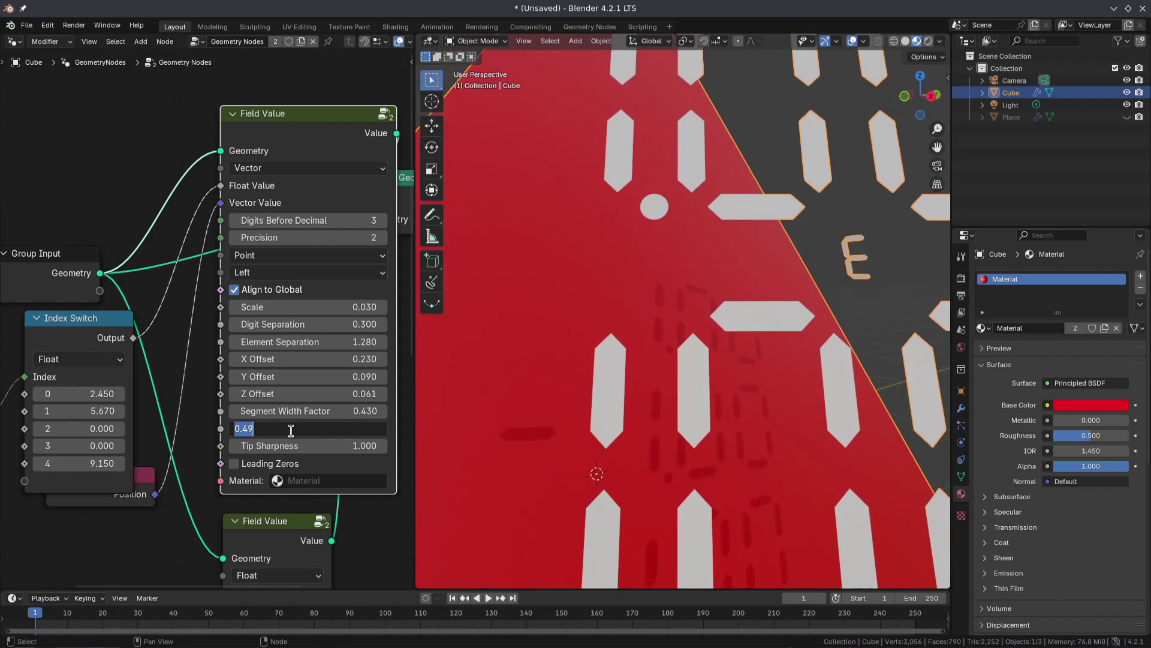
{"action": "type", "text": "0.1"}
{"action": "key", "text": "Return"}
{"action": "scroll", "coordinate": [559, 359], "scroll_direction": "down", "scroll_amount": 6}
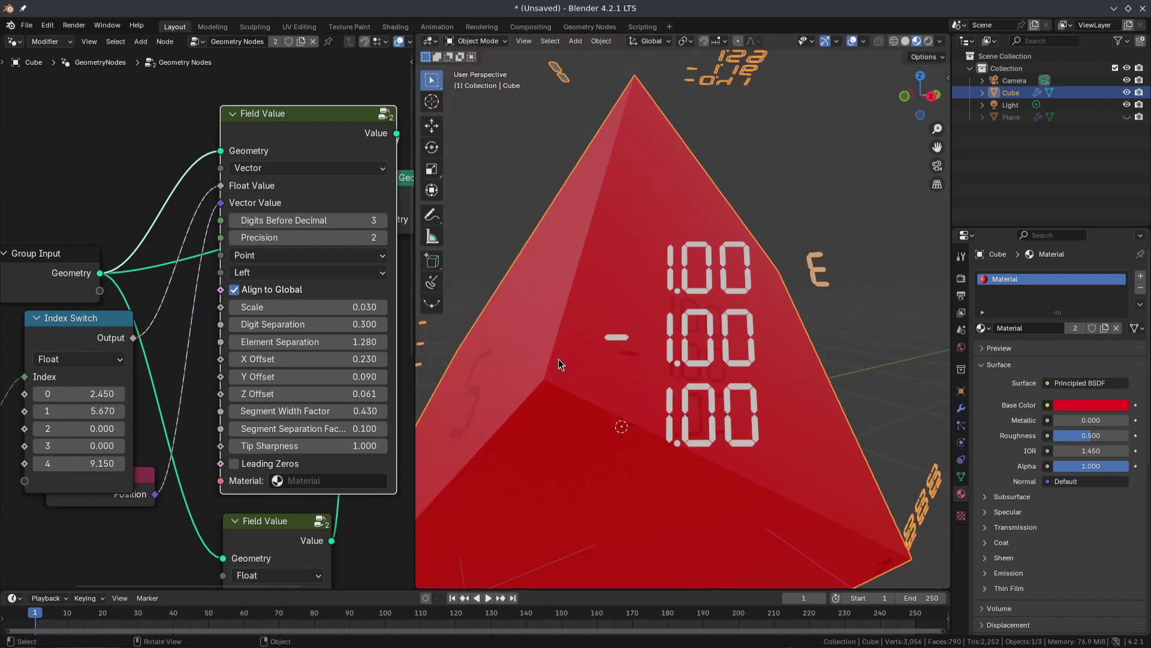
Step: Set the upper Field Value node's Tip Sharpness to 1.430 and enable Leading Zeros
{"action": "mouse_move", "coordinate": [310, 445]}
{"action": "left_mouse_down"}
{"action": "mouse_move", "coordinate": [384, 445]}
{"action": "mouse_move", "coordinate": [325, 445]}
{"action": "left_mouse_up"}
{"action": "left_click", "coordinate": [288, 469]}
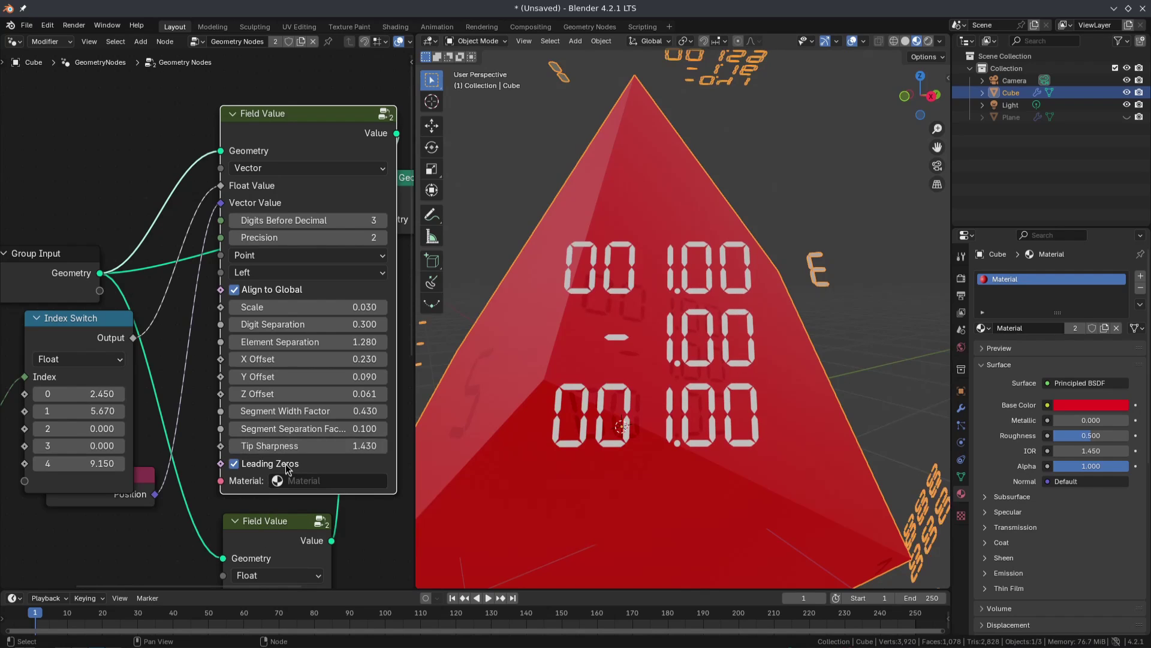
Step: Raise the upper Field Value node's Digits Before Decimal to 4
{"action": "scroll", "coordinate": [535, 450], "scroll_direction": "down", "scroll_amount": 2}
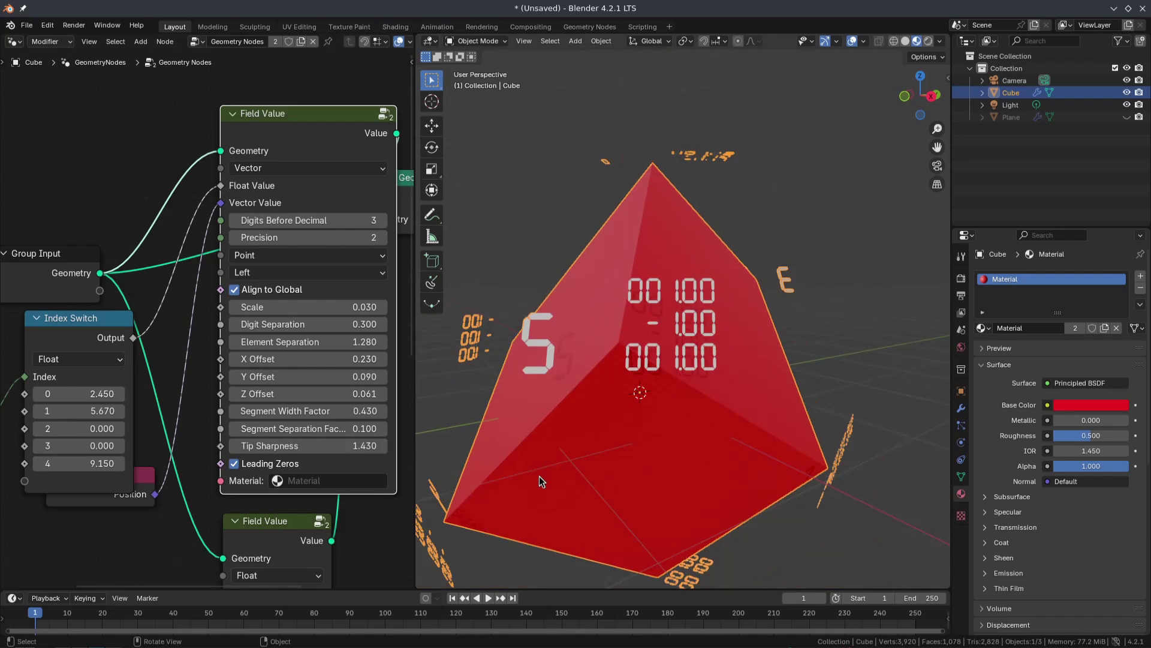
{"action": "scroll", "coordinate": [539, 476], "scroll_direction": "down", "scroll_amount": 3}
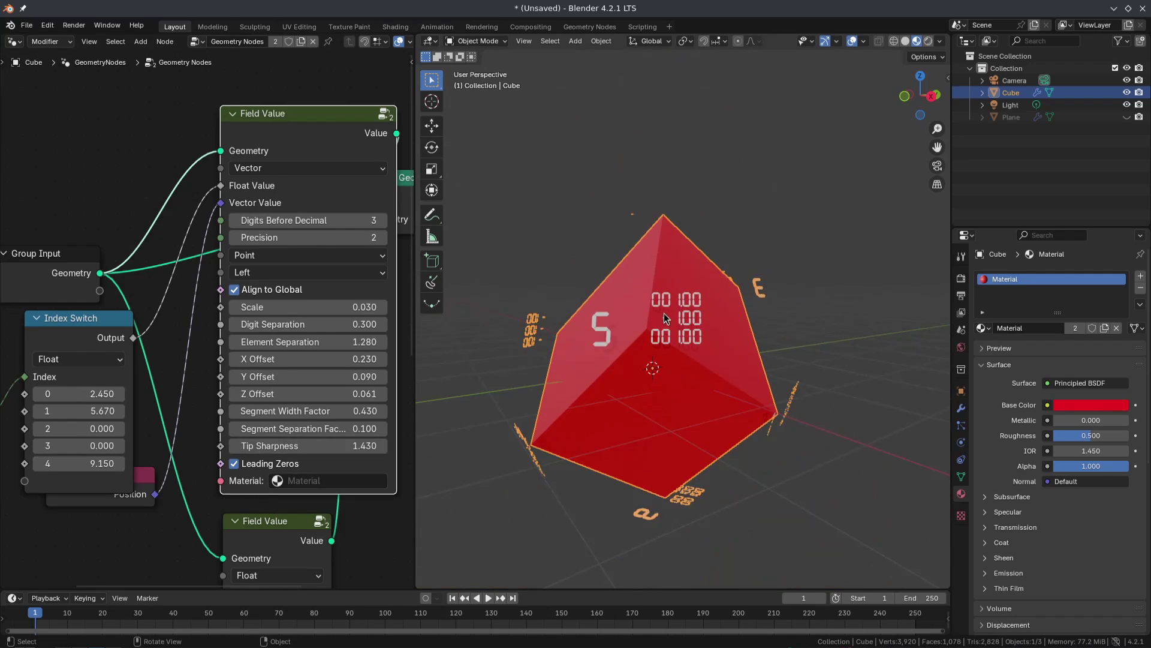
{"action": "left_click", "coordinate": [382, 220]}
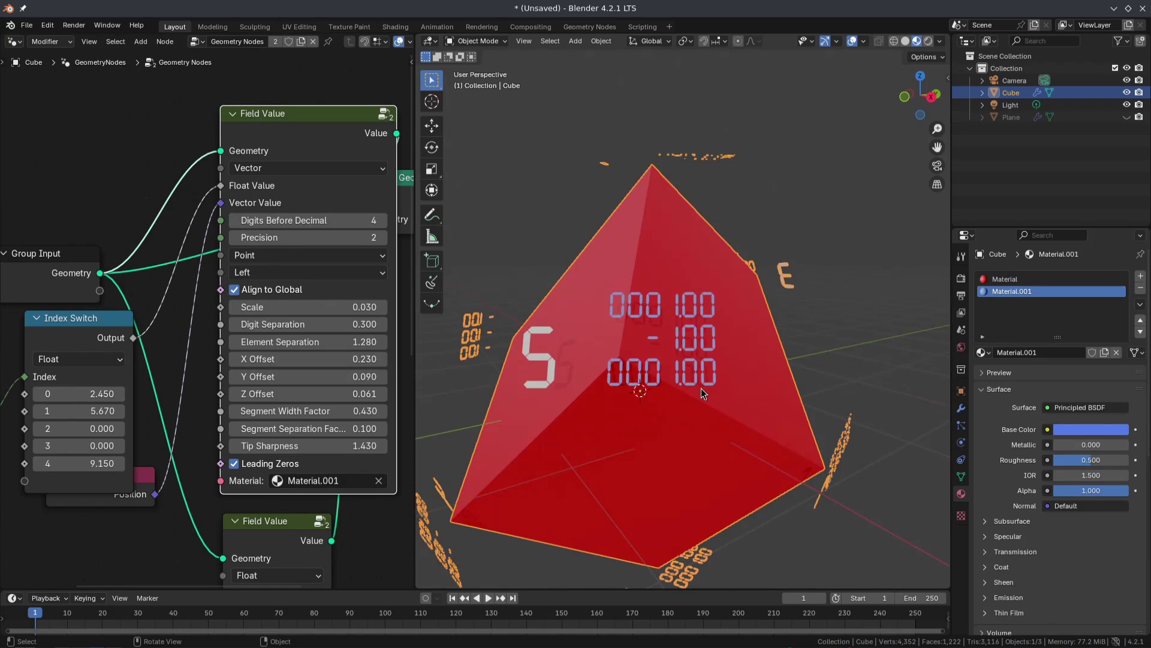
{"action": "scroll", "coordinate": [701, 388], "scroll_direction": "down", "scroll_amount": 1}
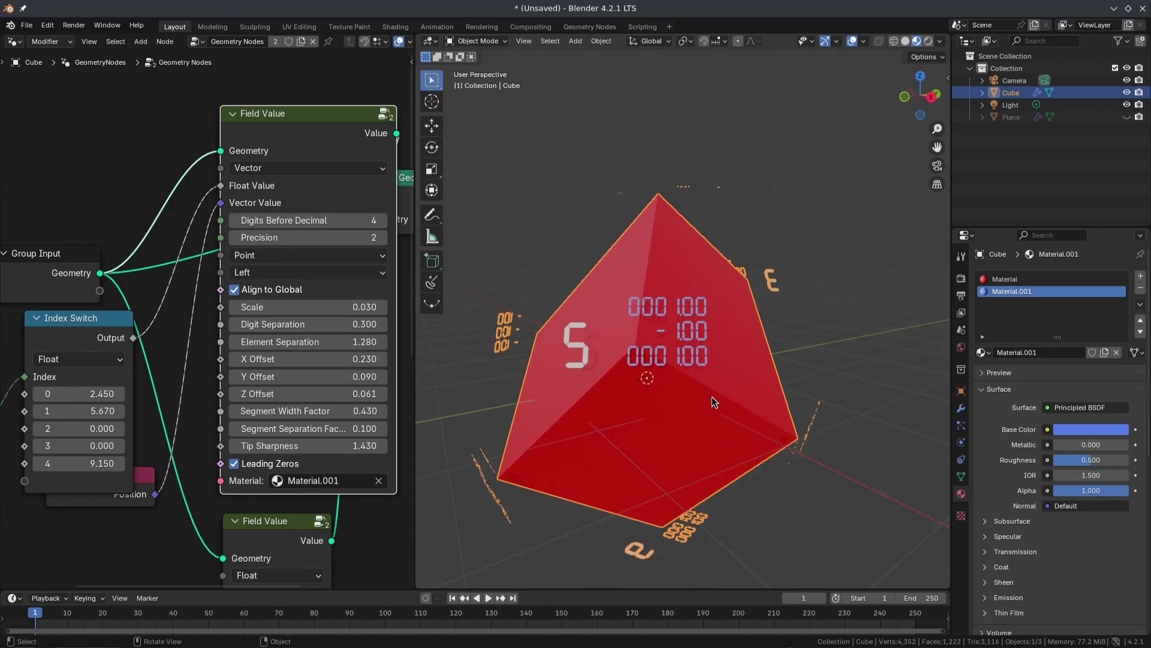